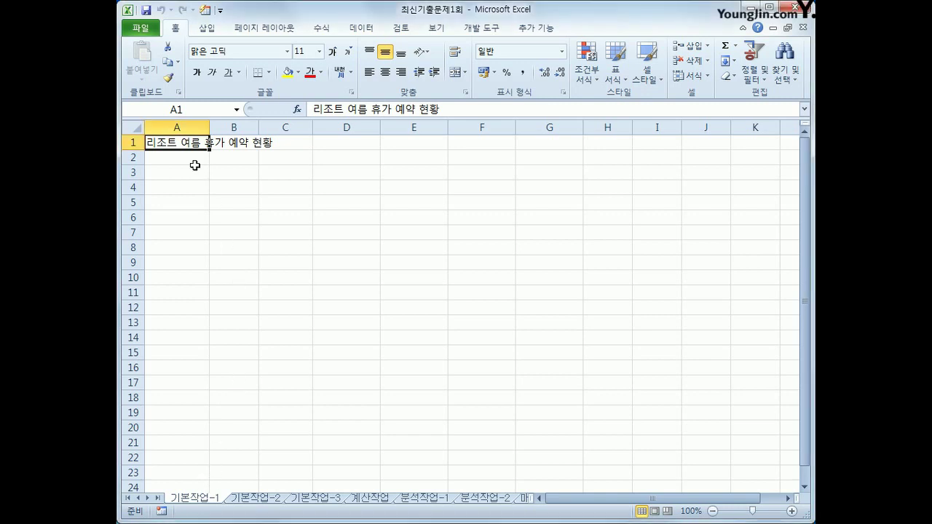
On the 기본작업-2 sheet, merge and center the title across A1:G1
left_click(251, 501)
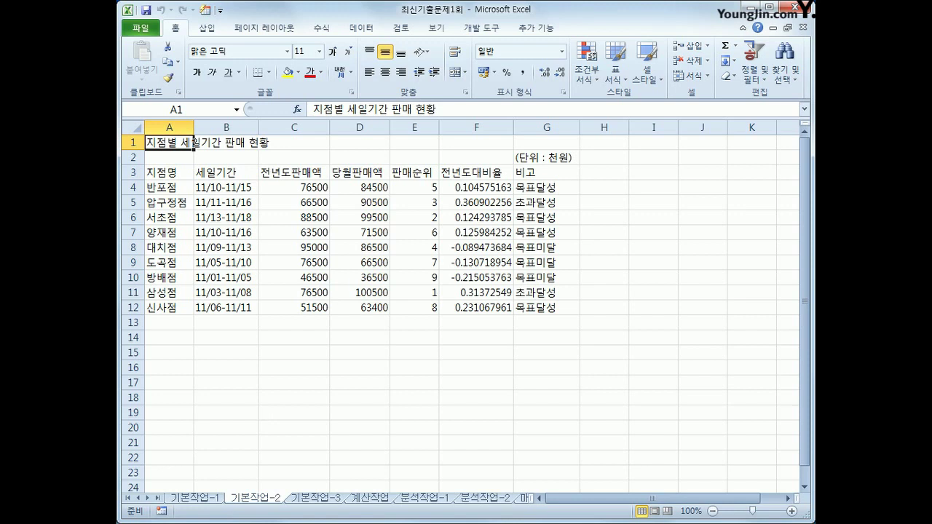
left_click_drag(175, 146, 529, 147)
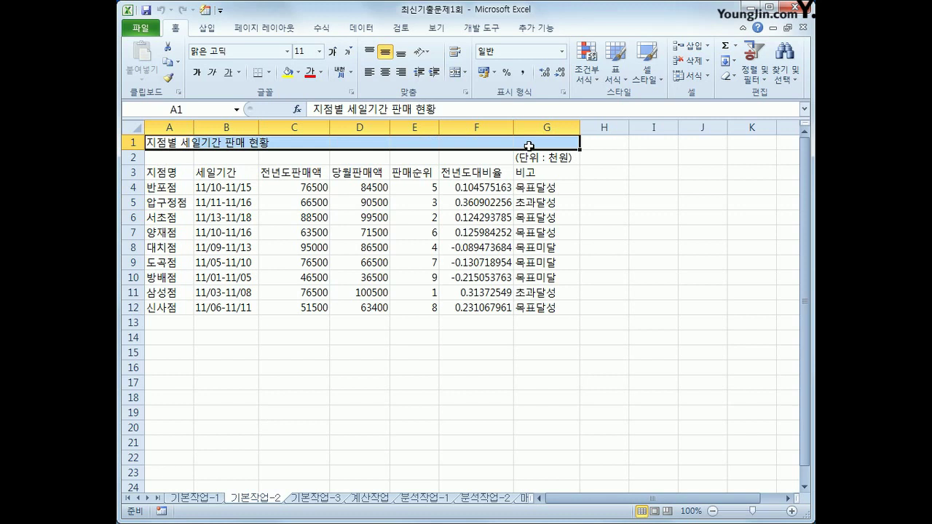
left_click(455, 73)
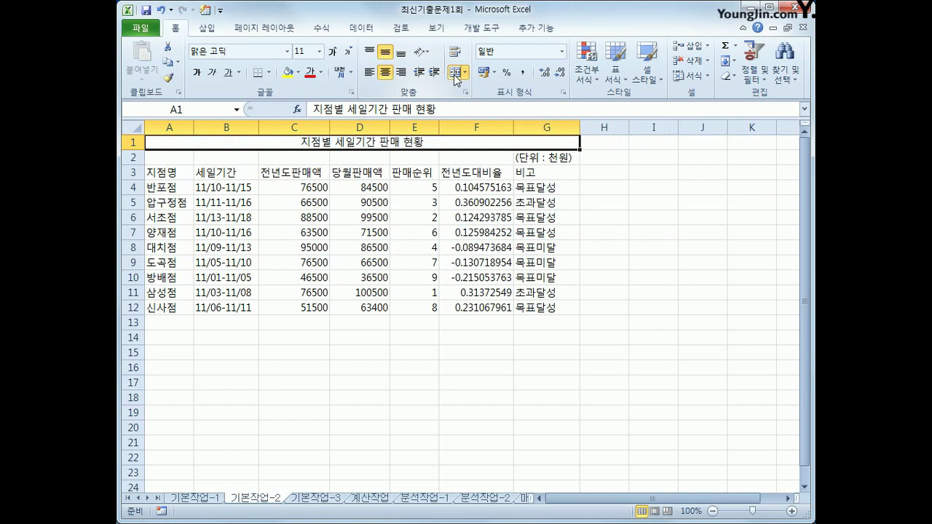
Format the merged title in A1 with the 굴림체 font, size 18 and bold
left_click(287, 52)
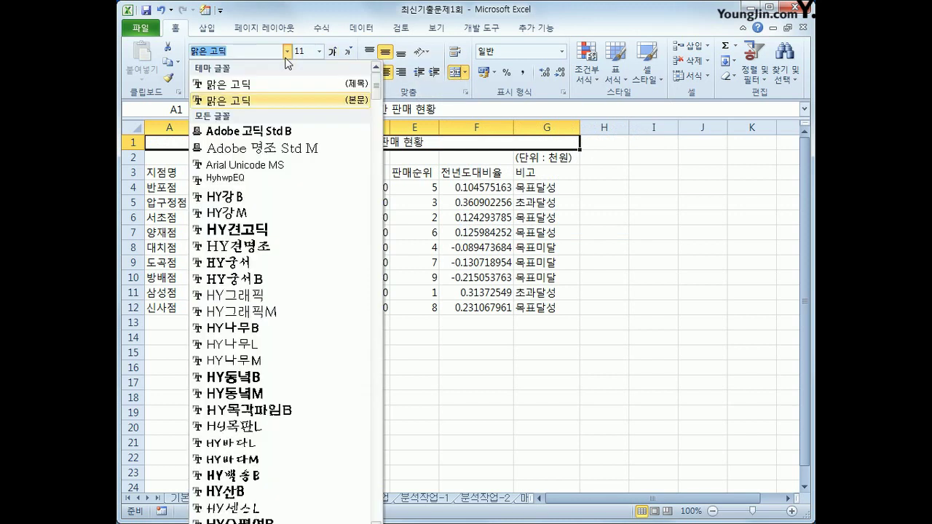
left_click_drag(378, 90, 377, 121)
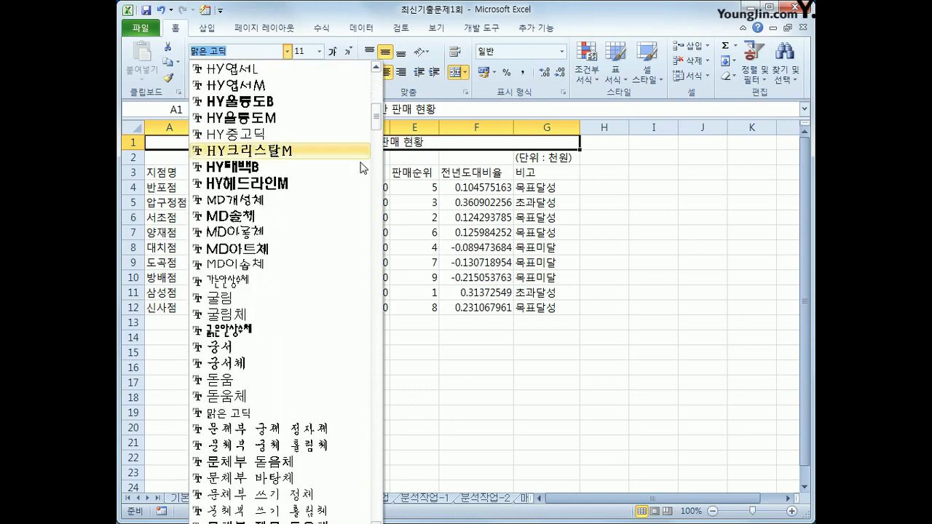
left_click(302, 315)
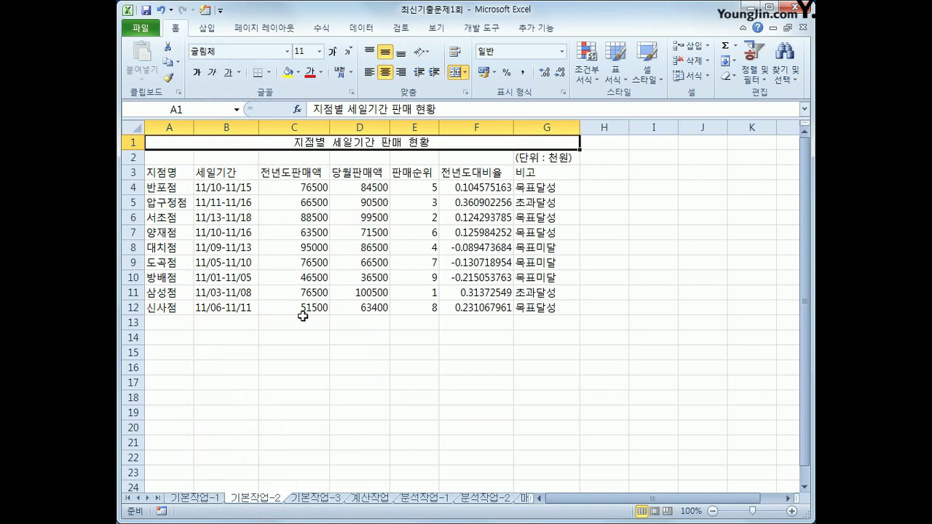
left_click(332, 53)
left_click(332, 53)
left_click(332, 54)
left_click(332, 53)
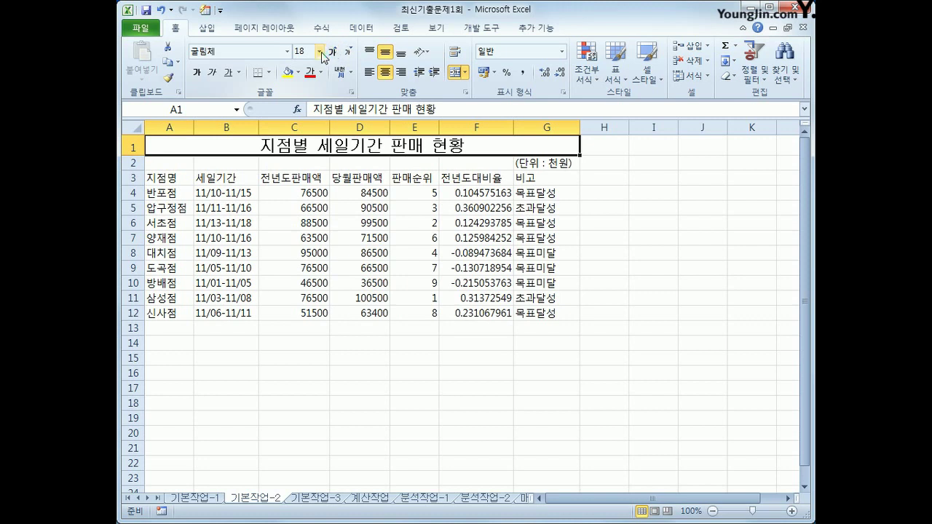
left_click(319, 52)
left_click(305, 173)
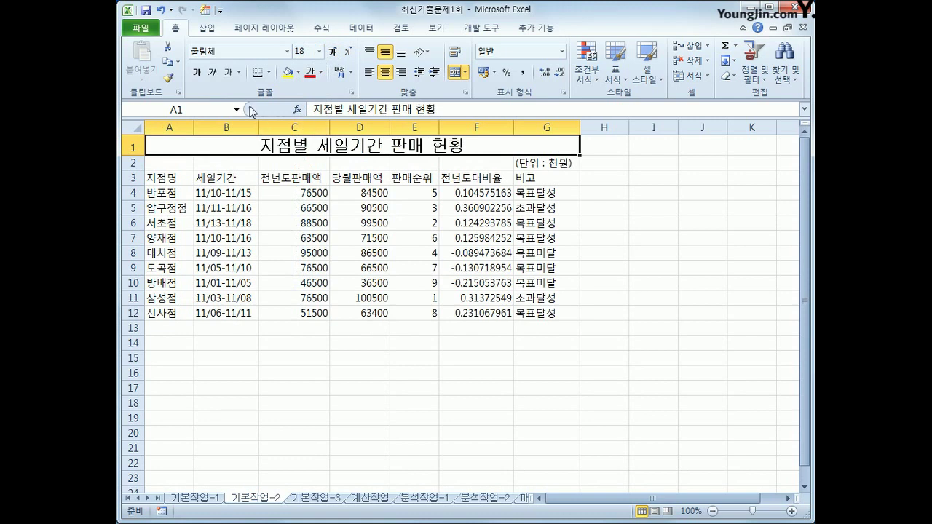
left_click(197, 73)
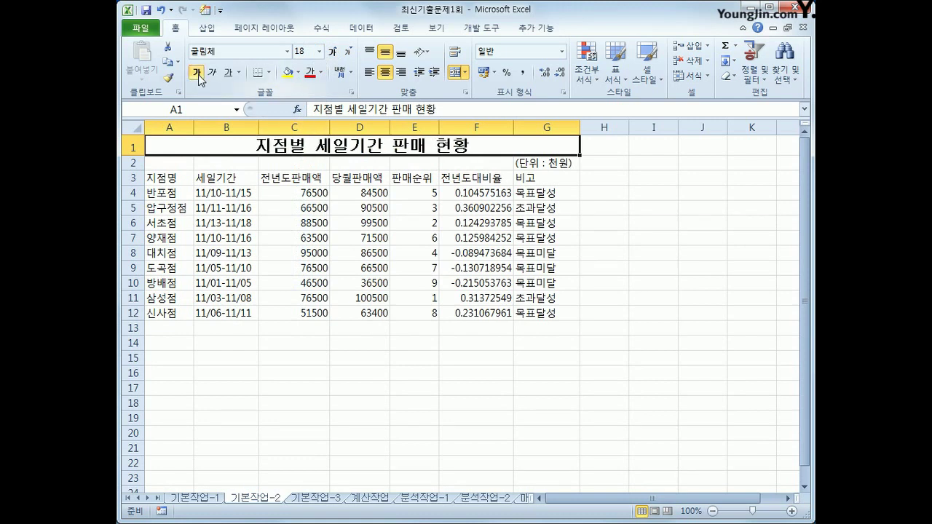
Apply the 강조색1 cell style to the header row A3:G3 and center its text horizontally
left_click_drag(161, 178, 546, 186)
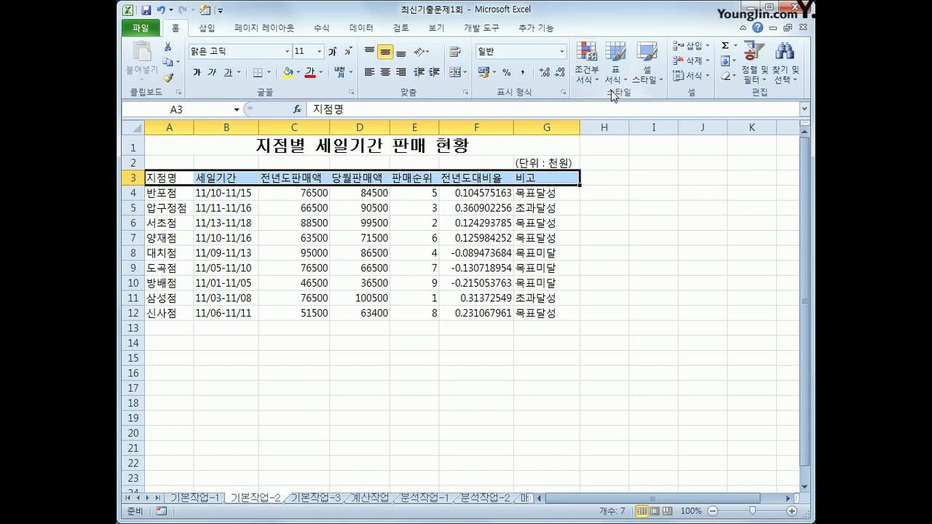
left_click(645, 80)
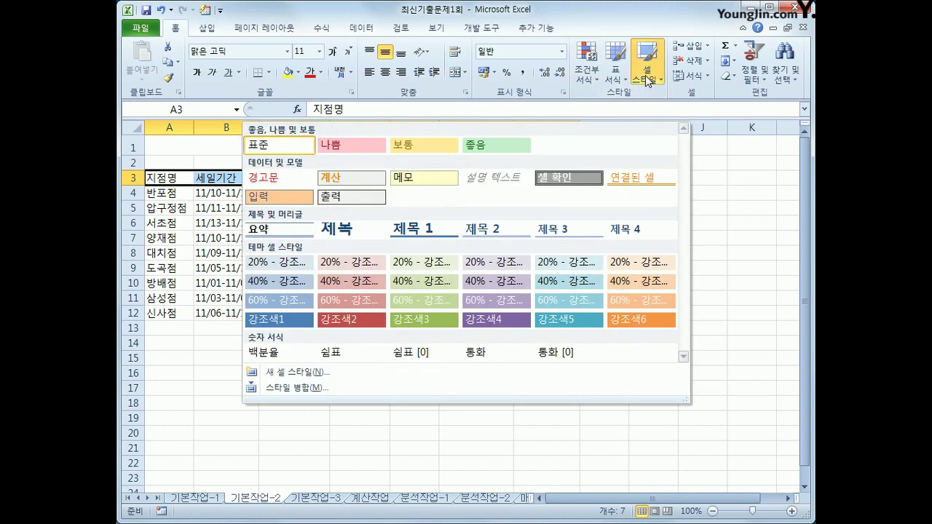
left_click(294, 325)
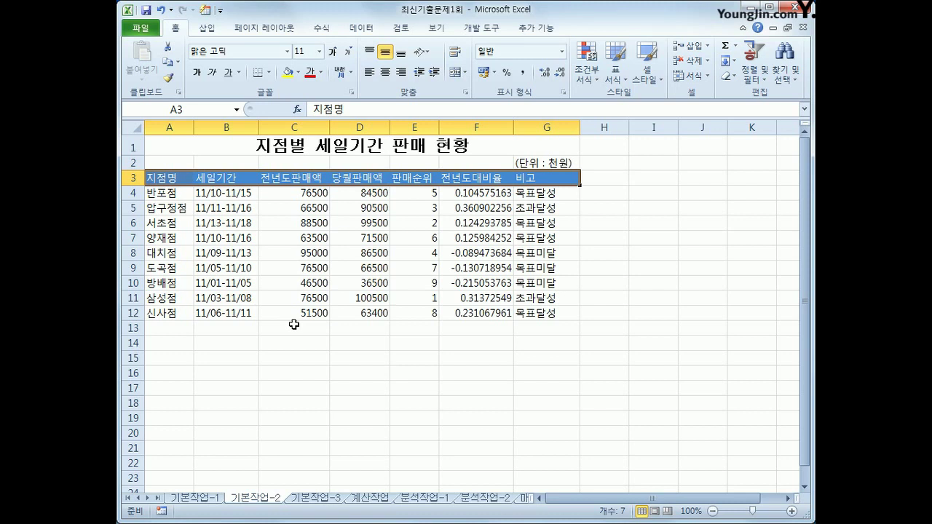
left_click(388, 73)
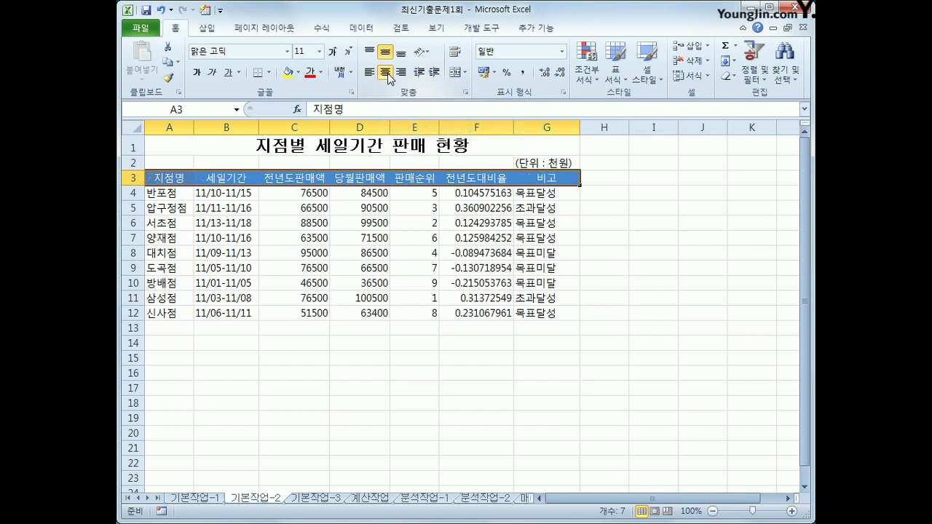
Apply the comma style to C4:C12 and the percent style to F4:F12
left_click_drag(309, 194, 308, 314)
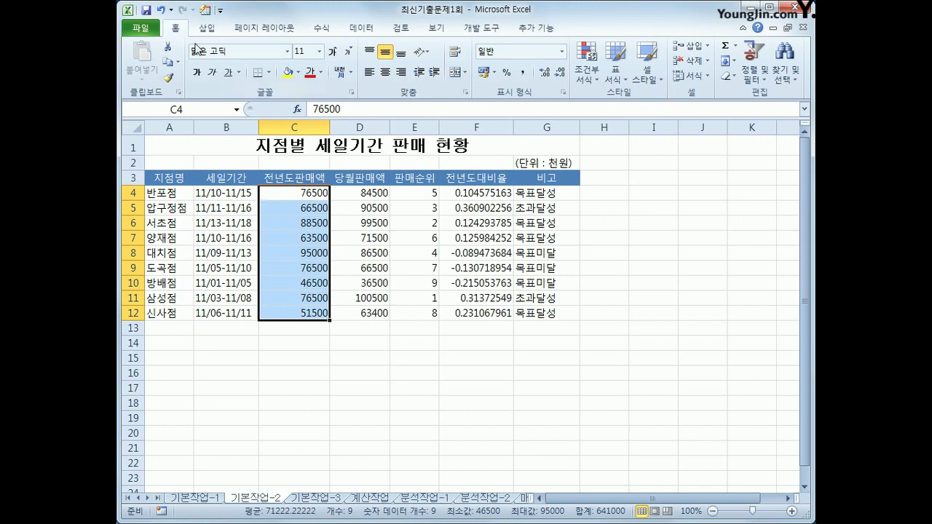
left_click(524, 74)
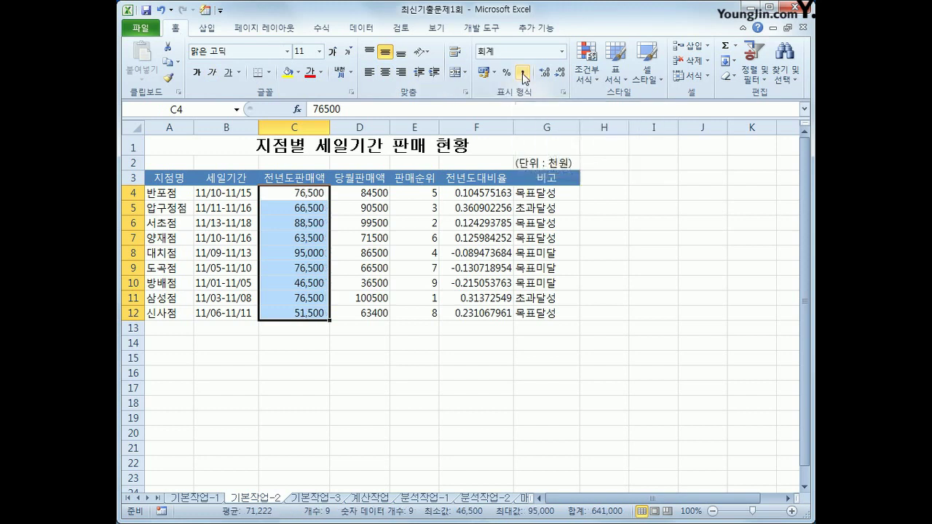
left_click_drag(495, 193, 481, 320)
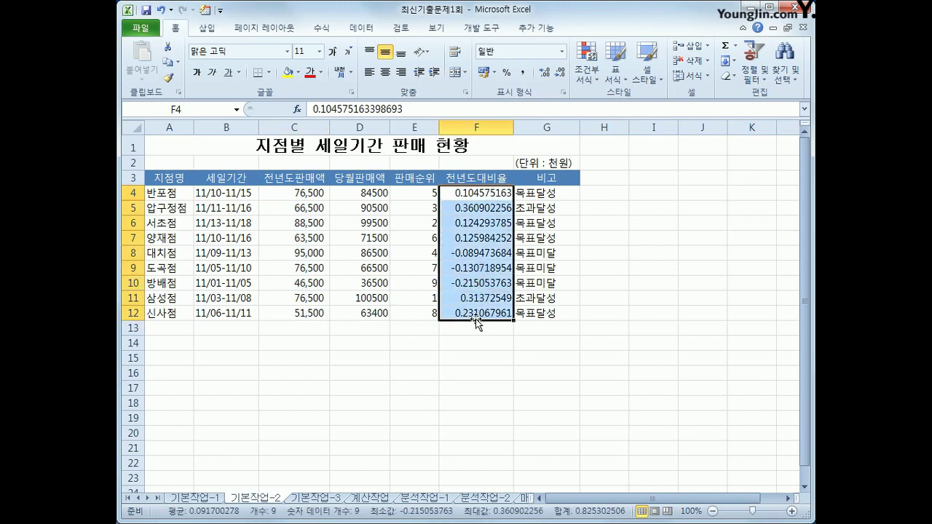
left_click(507, 77)
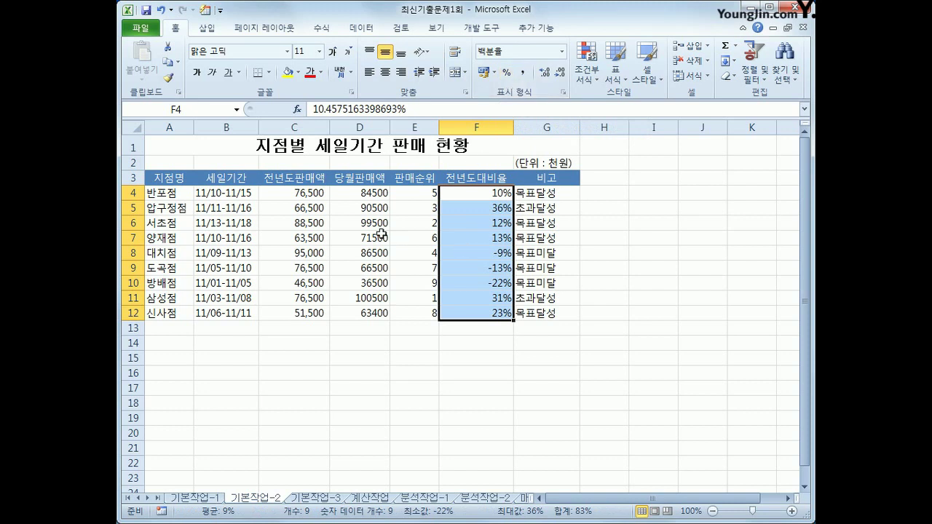
Give D4:D12 a custom number format of #,##0 followed by the suffix 원
left_click_drag(368, 195, 364, 309)
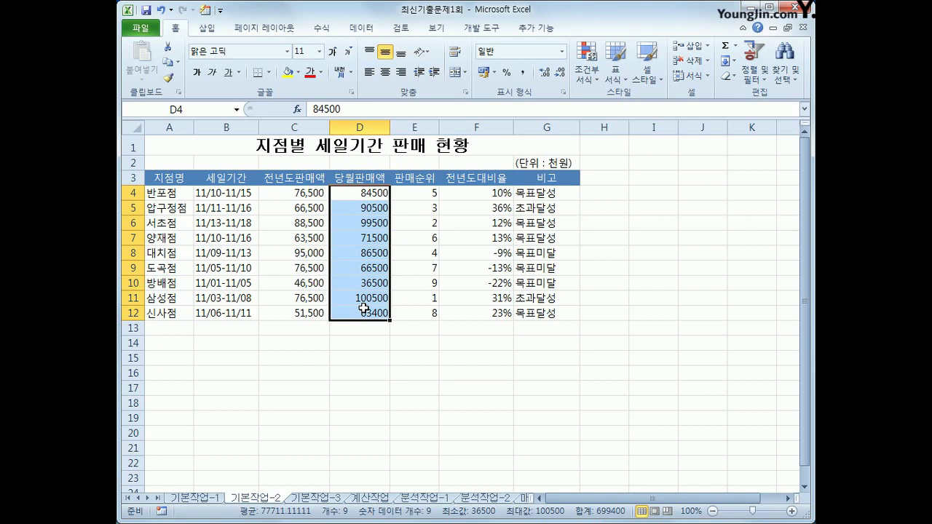
right_click(376, 214)
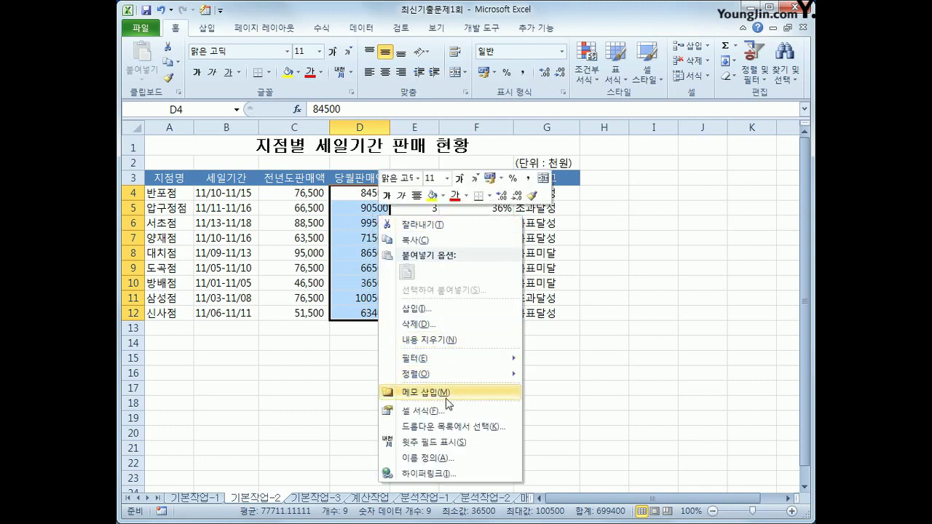
left_click(422, 410)
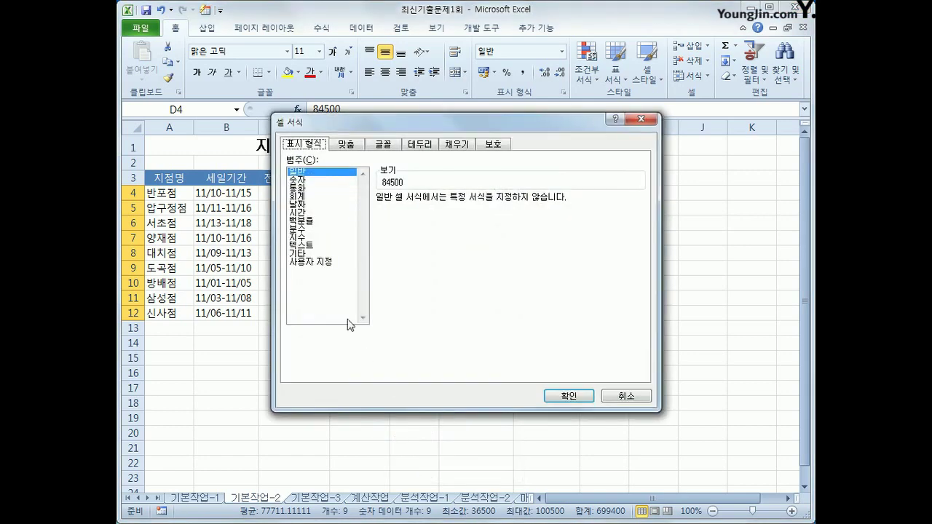
left_click(321, 265)
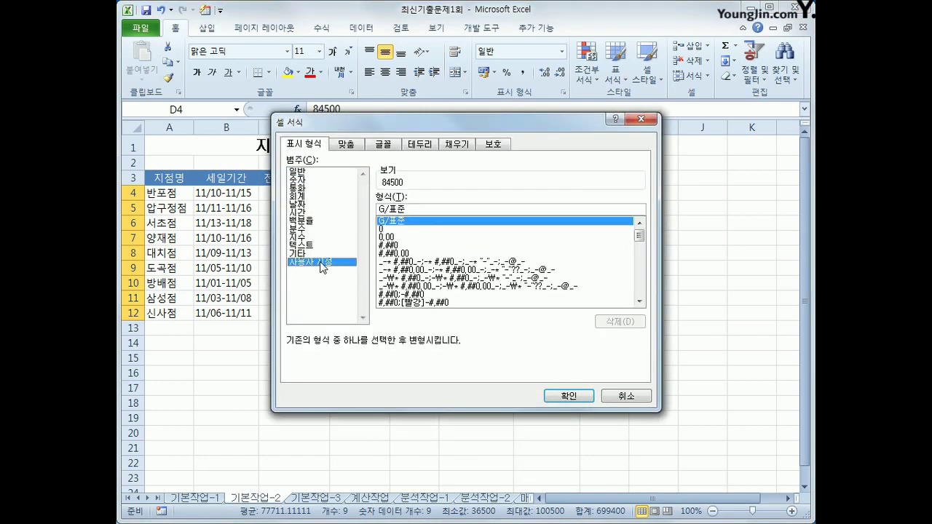
double_click(409, 209)
type("#,##")
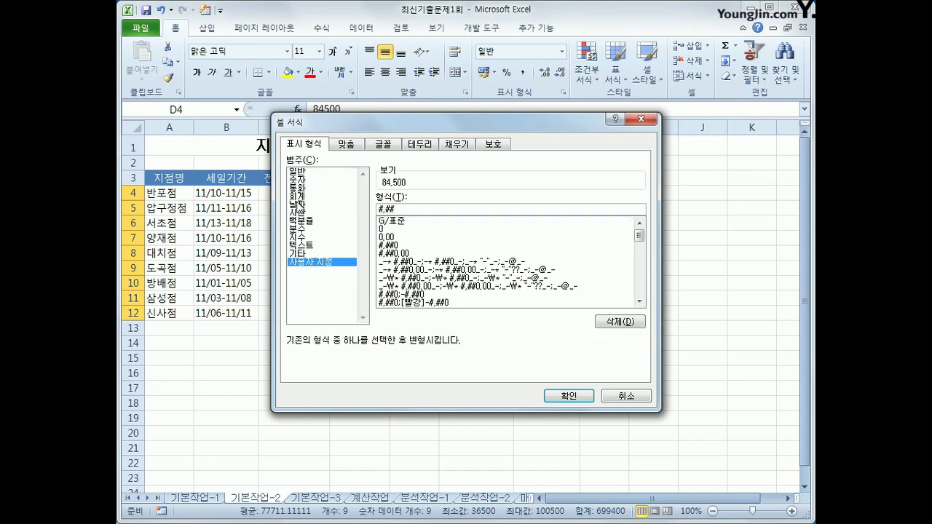
type("0\"원\"")
key("BackSpace")
key("BackSpace")
key("BackSpace")
type("원")
left_click(560, 396)
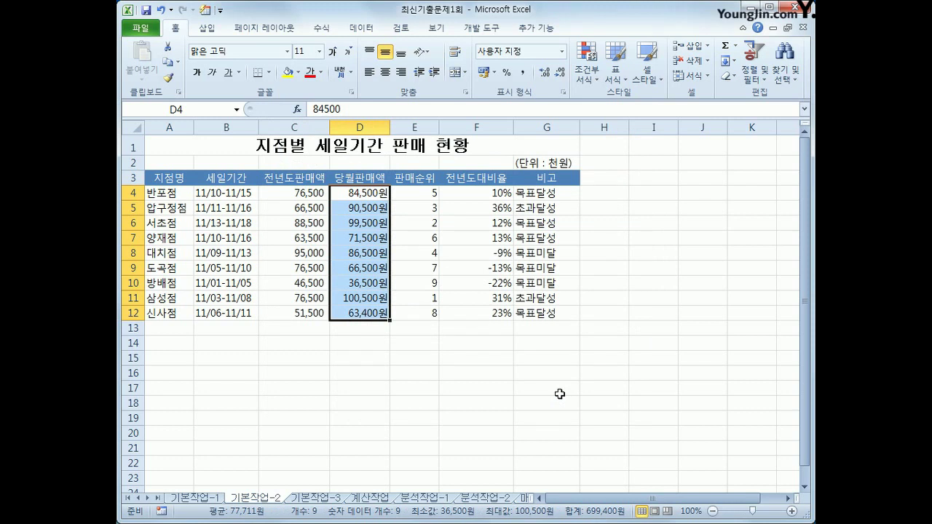
Add a comment reading only 우수지점 to cell F5 and keep it permanently displayed
left_click(484, 207)
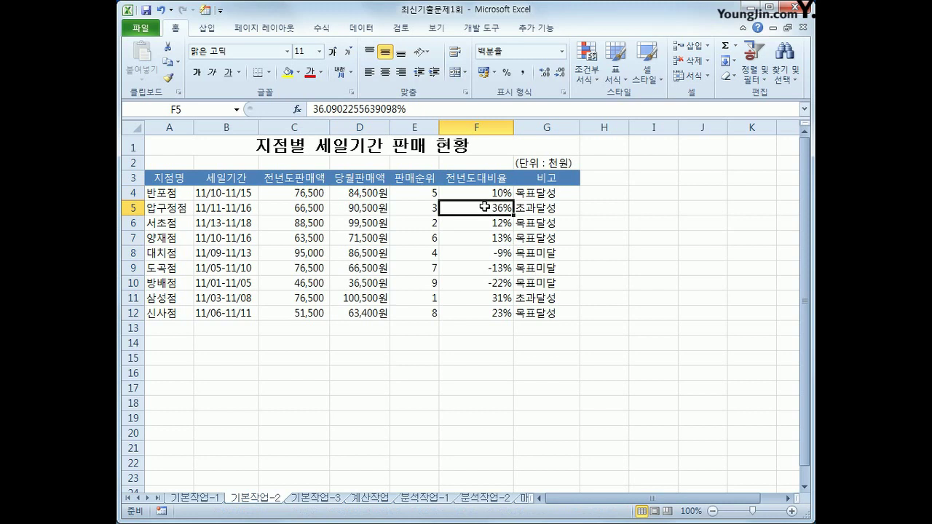
right_click(484, 207)
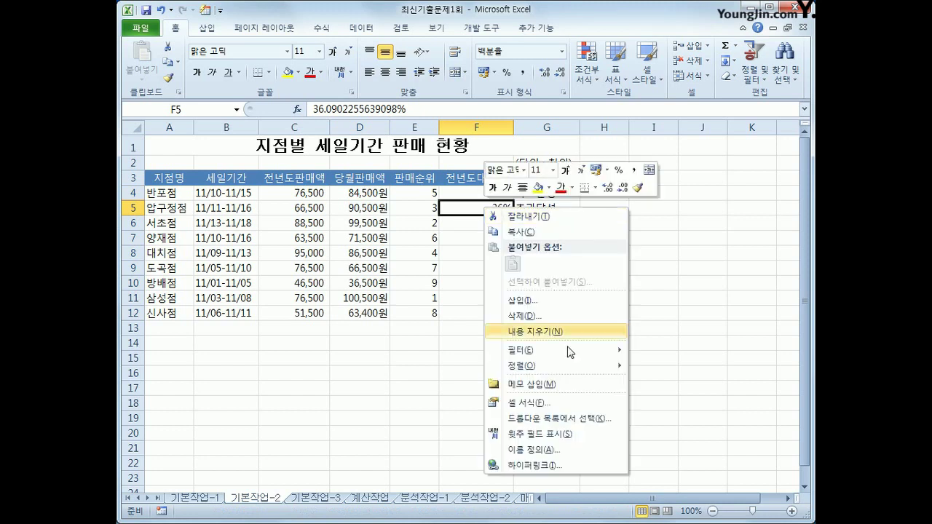
left_click(570, 386)
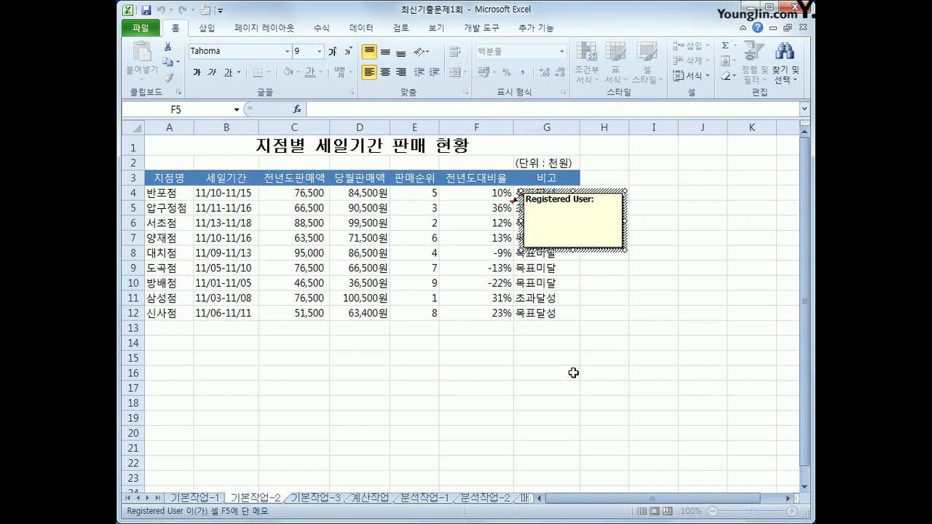
key("ctrl+a")
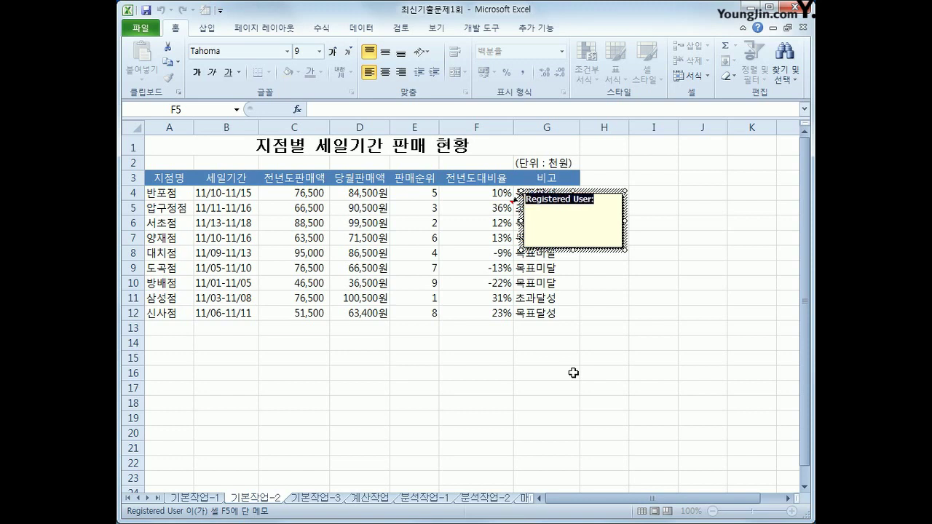
type("유수지점")
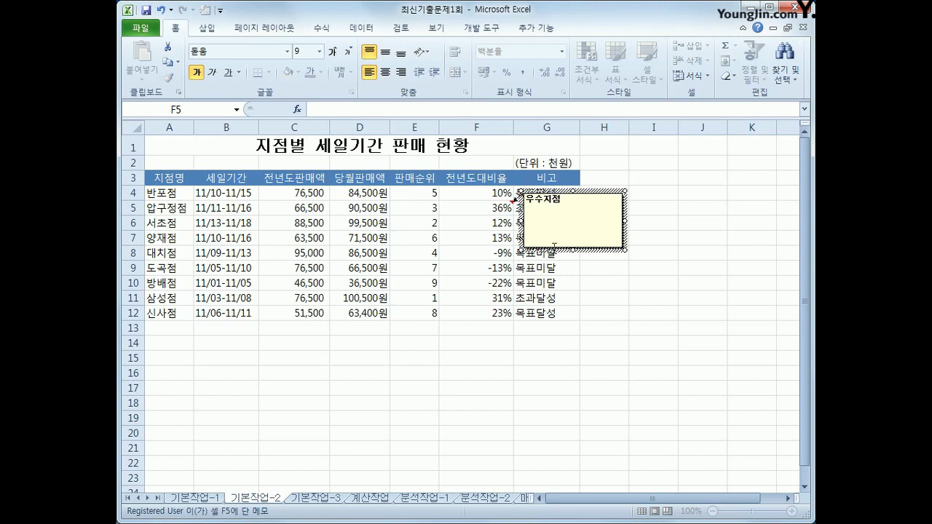
left_click(491, 209)
right_click(491, 210)
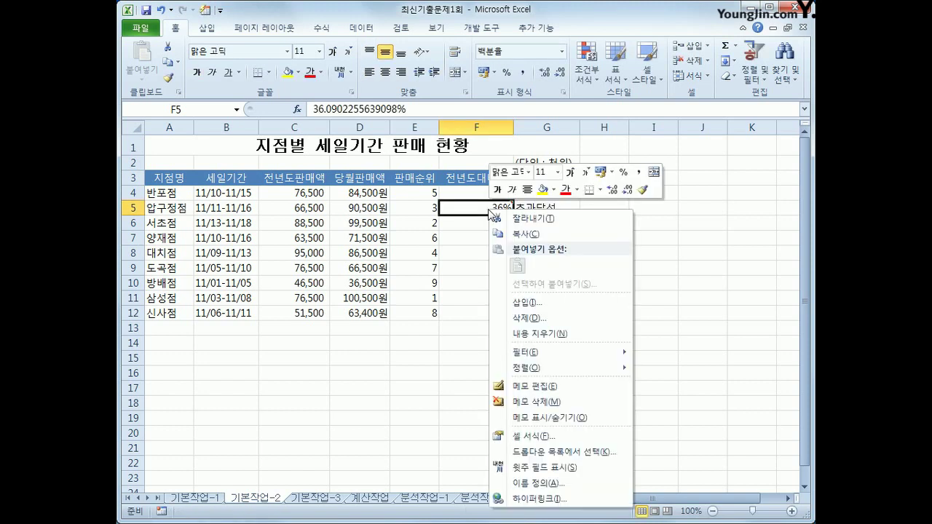
left_click(581, 417)
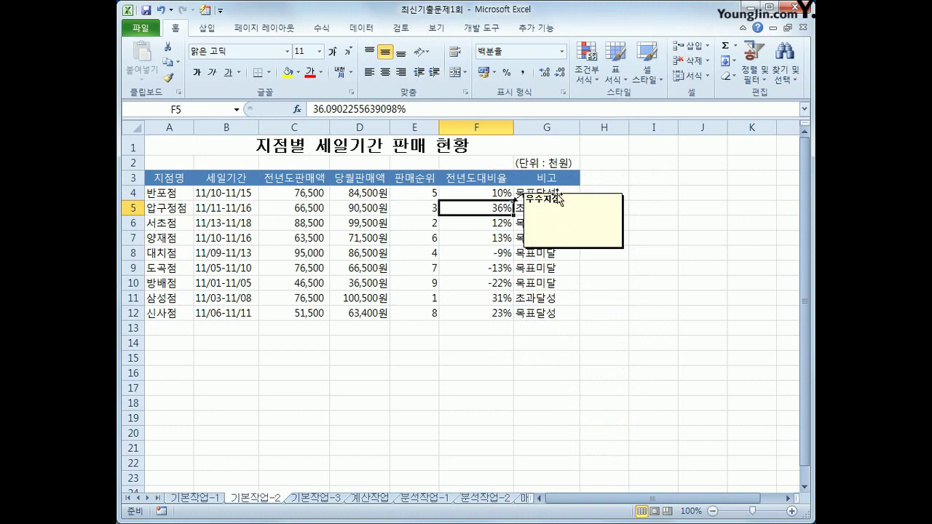
Turn on automatic sizing (자동 크기) for the F5 comment box in its format settings
left_click(559, 198)
right_click(559, 196)
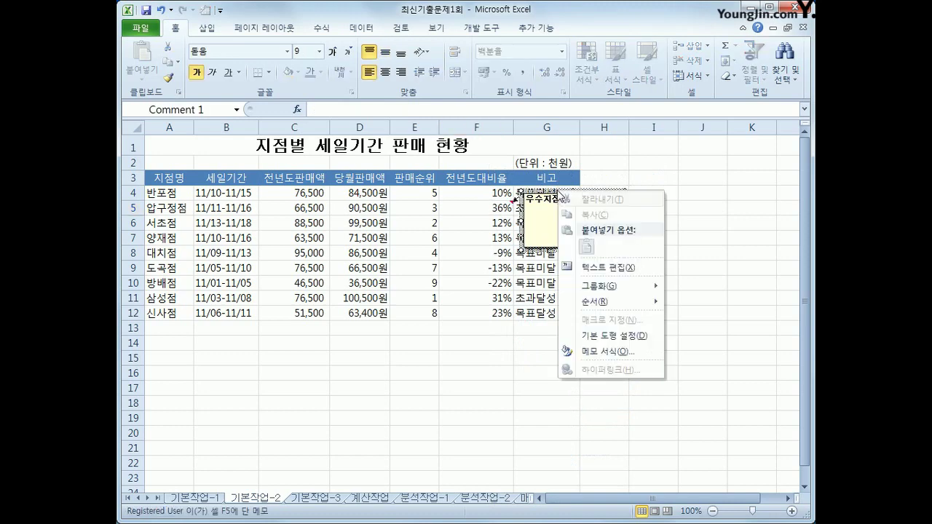
left_click(619, 351)
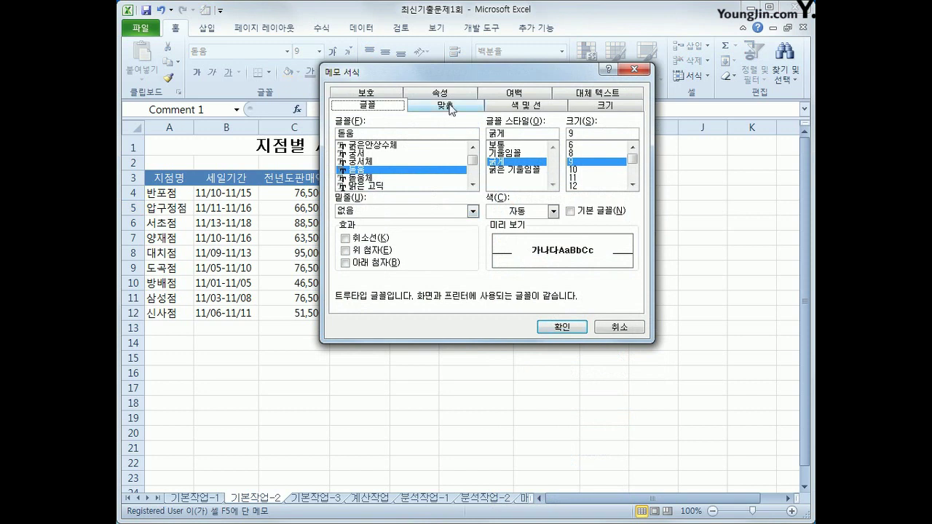
left_click(447, 106)
left_click(367, 173)
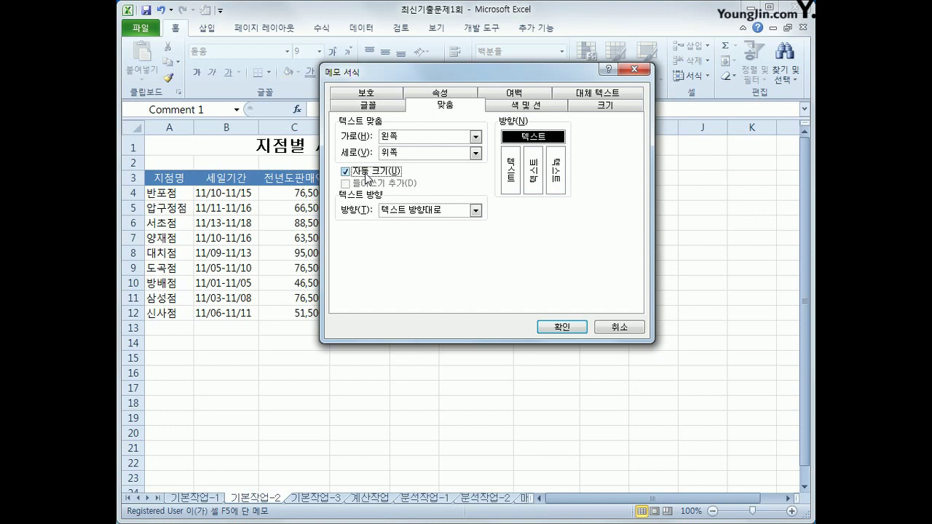
left_click(559, 327)
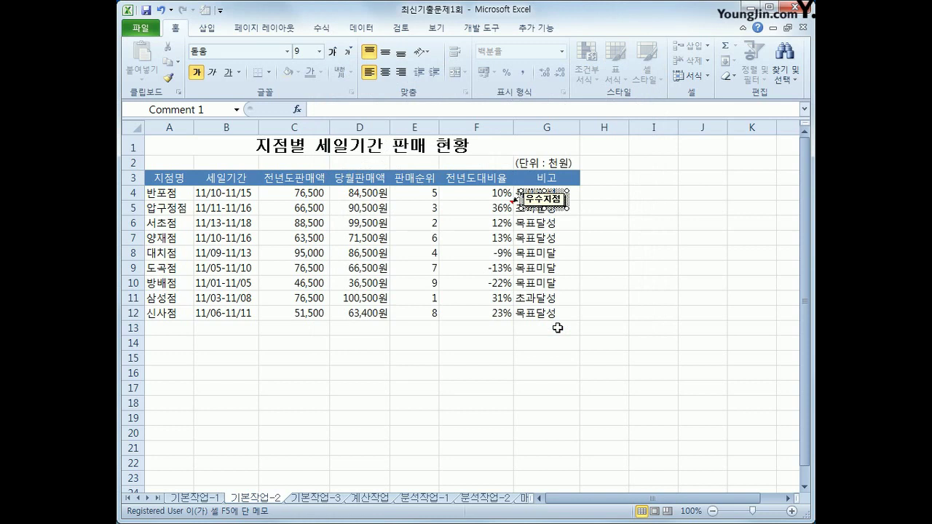
Apply all borders (모든 테두리) to the sales table range A3:G12
left_click_drag(172, 179, 528, 313)
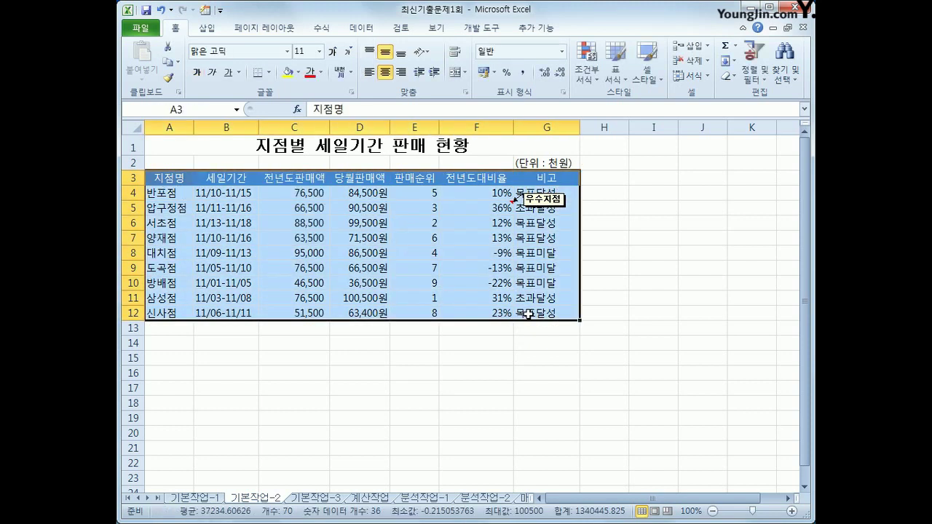
left_click(268, 73)
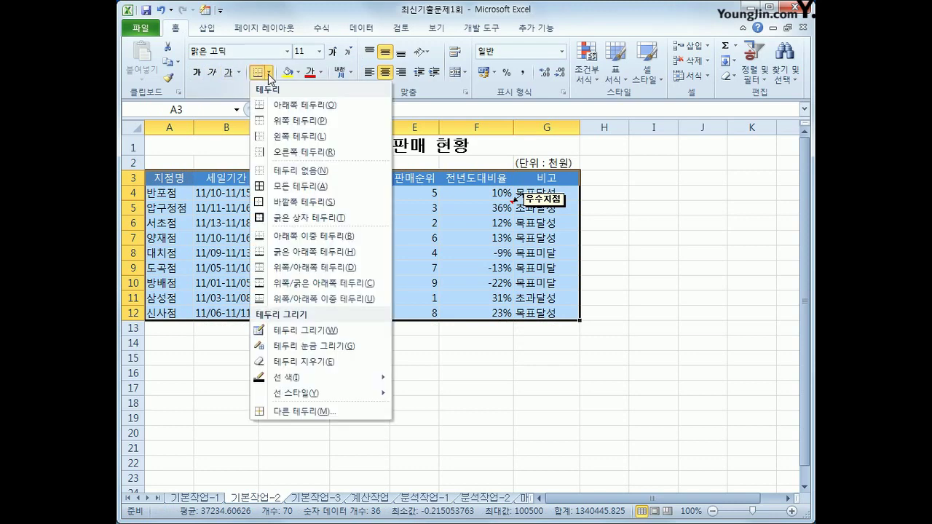
left_click(305, 185)
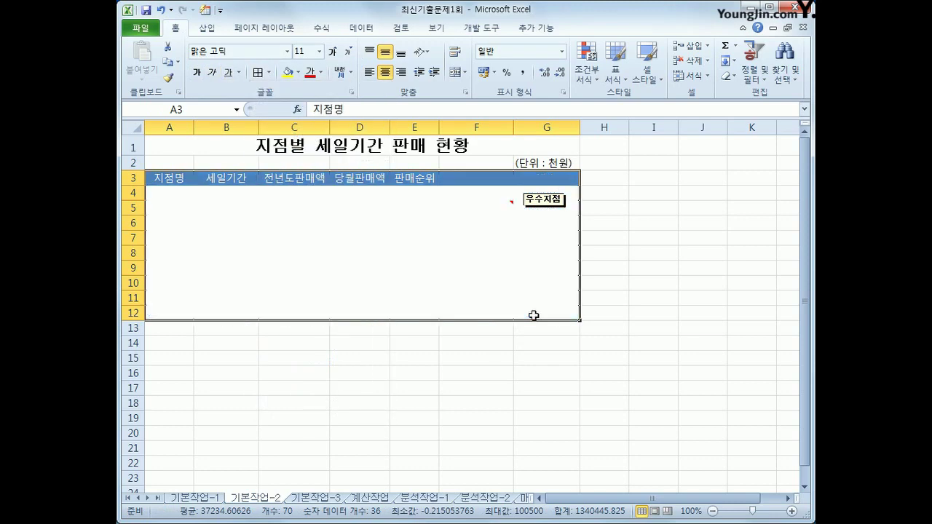
left_click(534, 315)
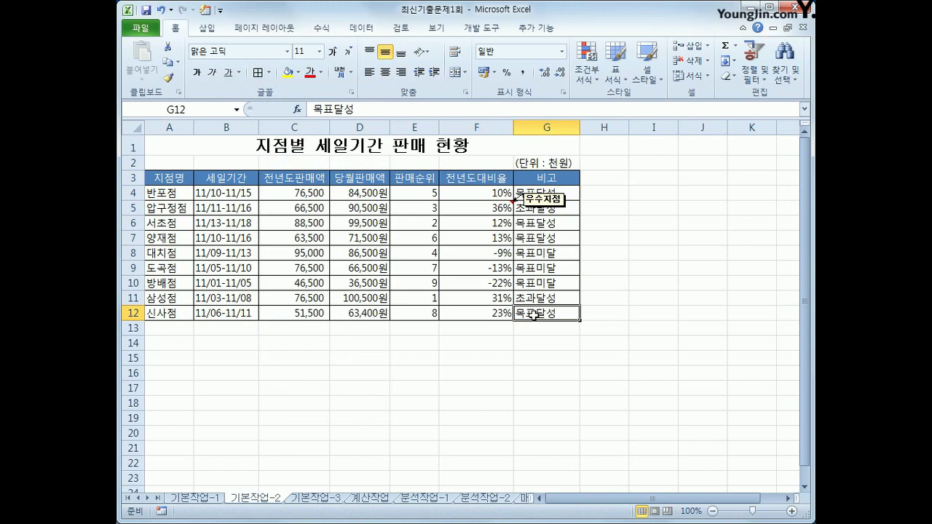
On the 기본작업-3 sheet, copy the 인사고과 header to A17 and enter the condition >=20 in A18
left_click(316, 501)
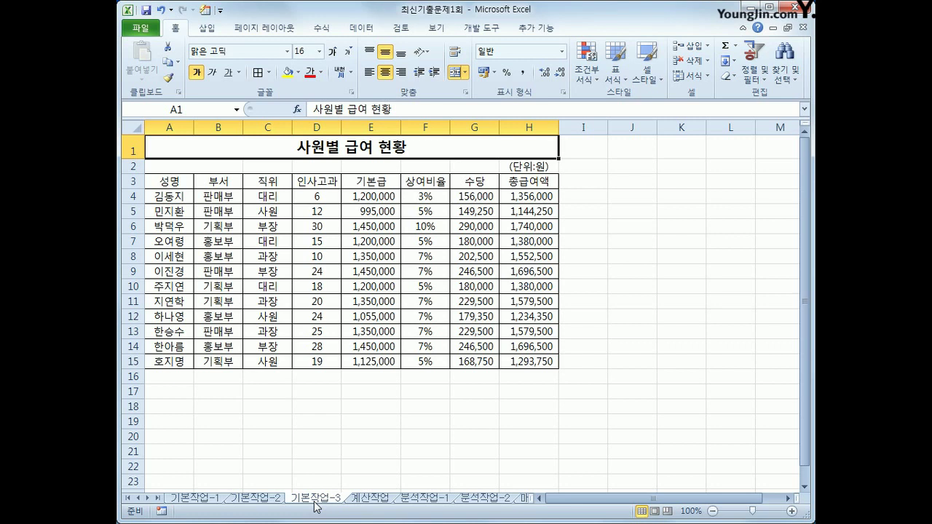
left_click(330, 181)
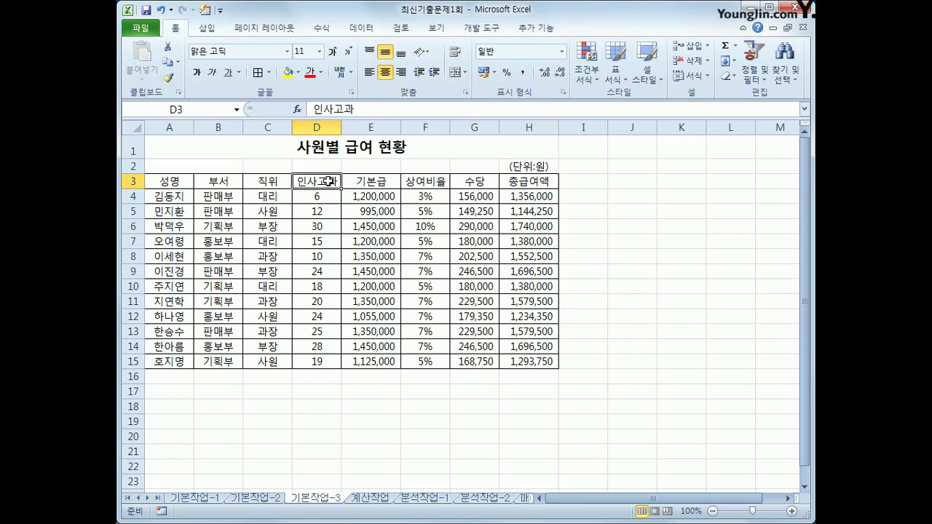
key("ctrl+c")
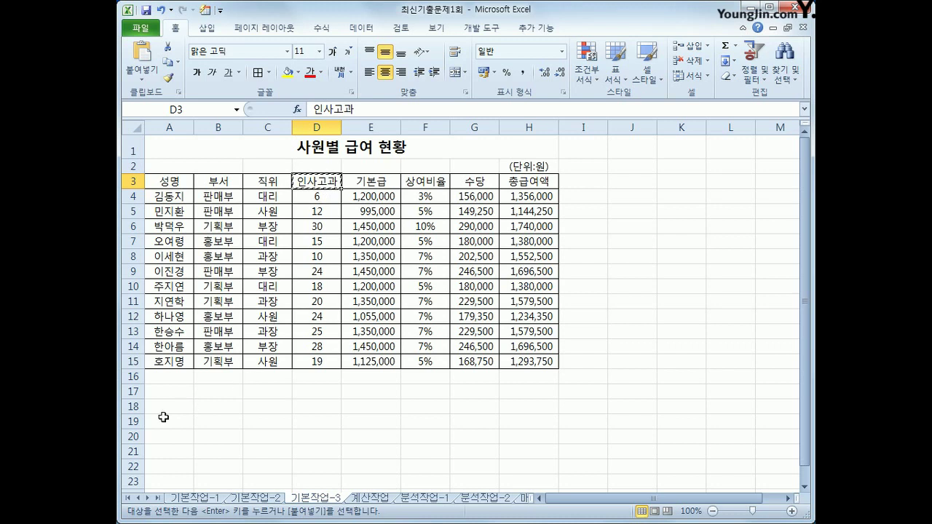
left_click(167, 391)
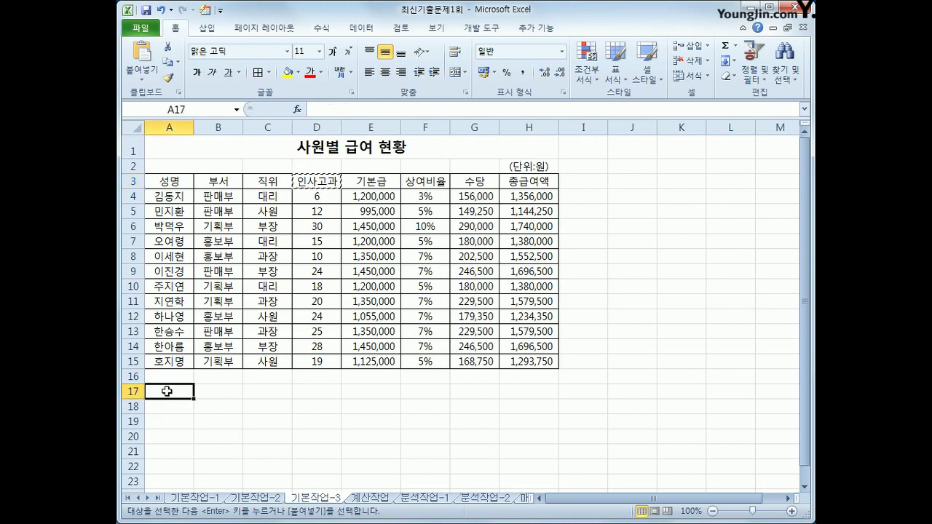
key("ctrl+v")
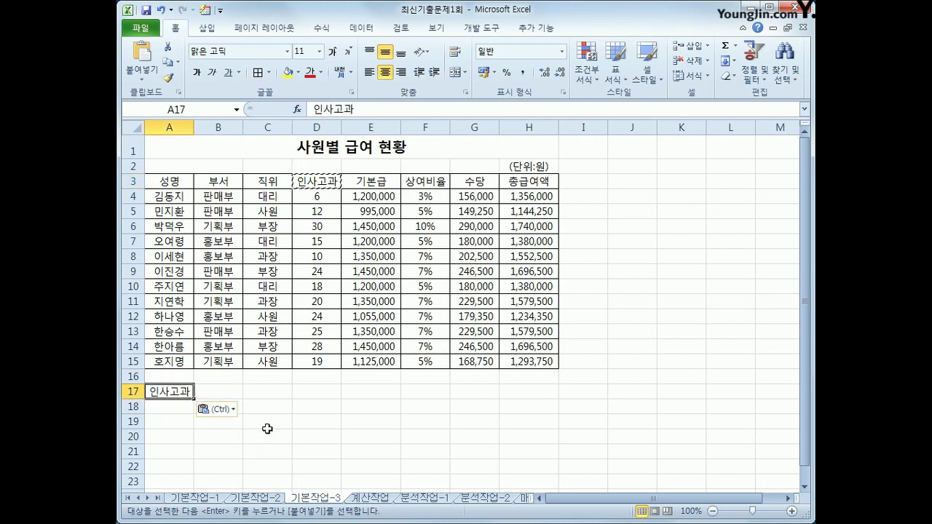
left_click(159, 408)
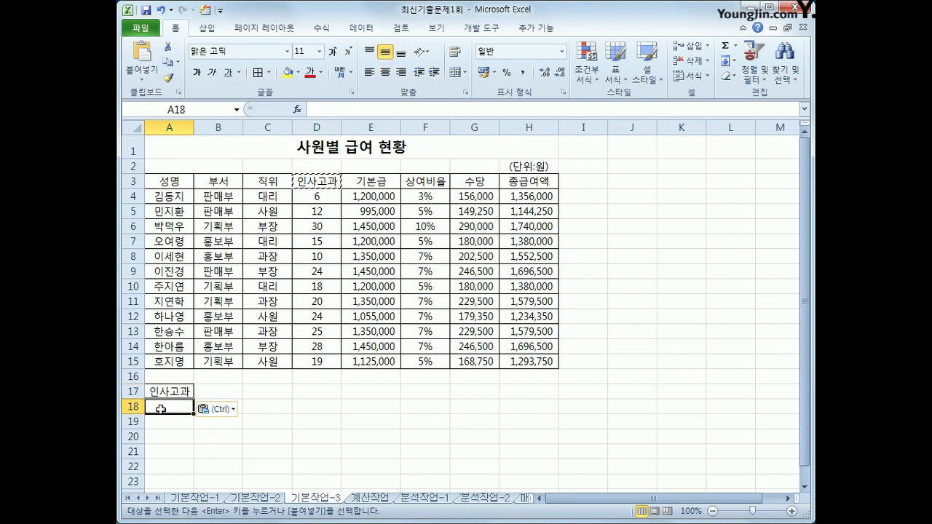
type(">=20")
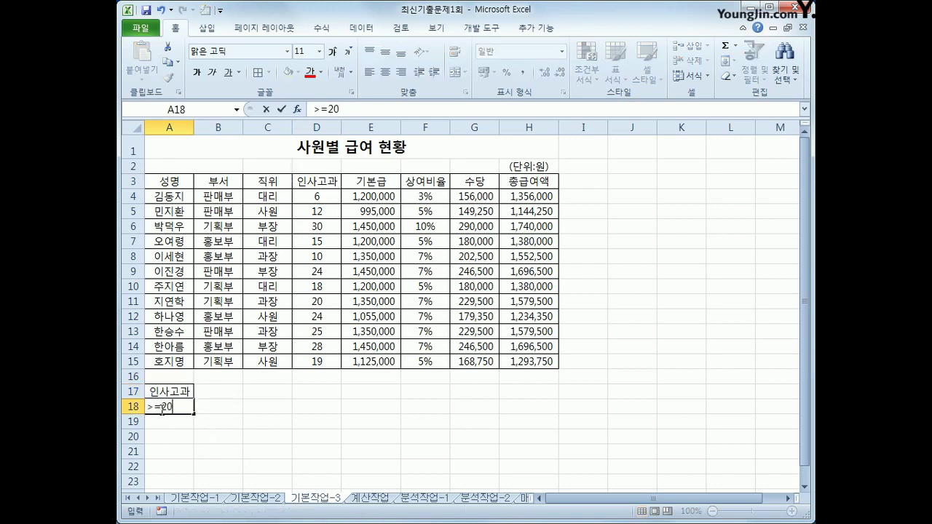
key("Return")
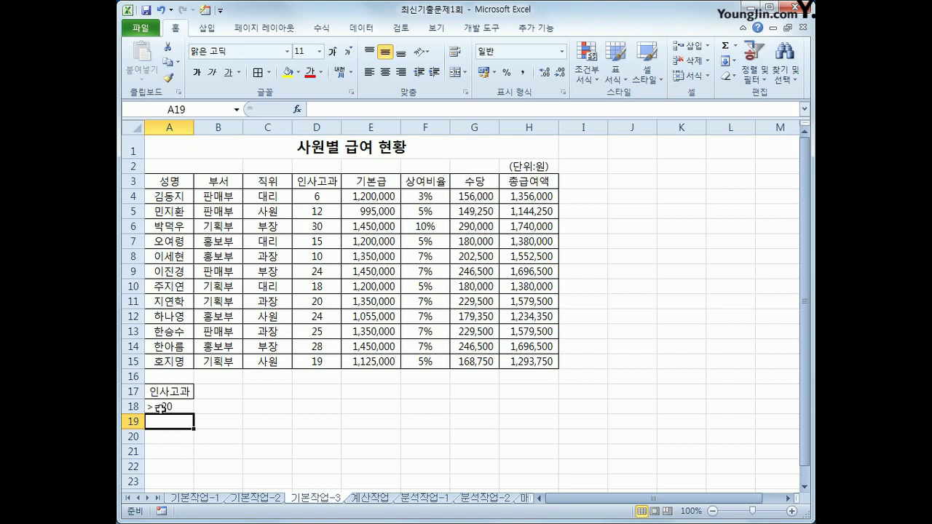
Copy the 상여비율 header to B17 and enter the condition >=7% in B18
left_click(415, 183)
key("ctrl+c")
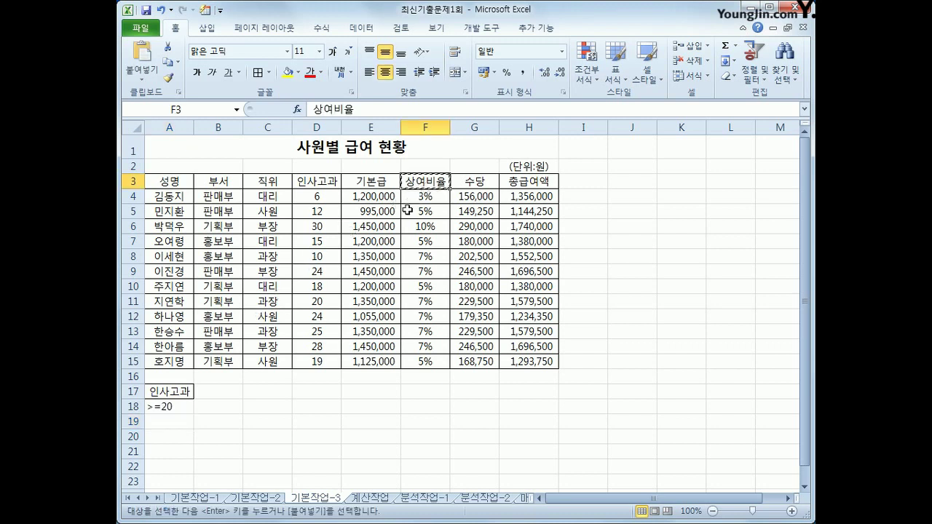
left_click(228, 391)
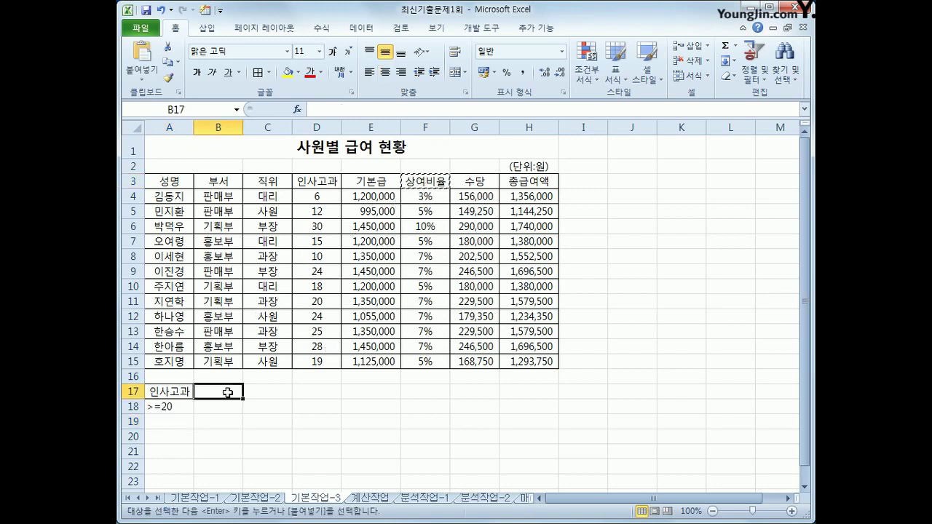
key("ctrl+v")
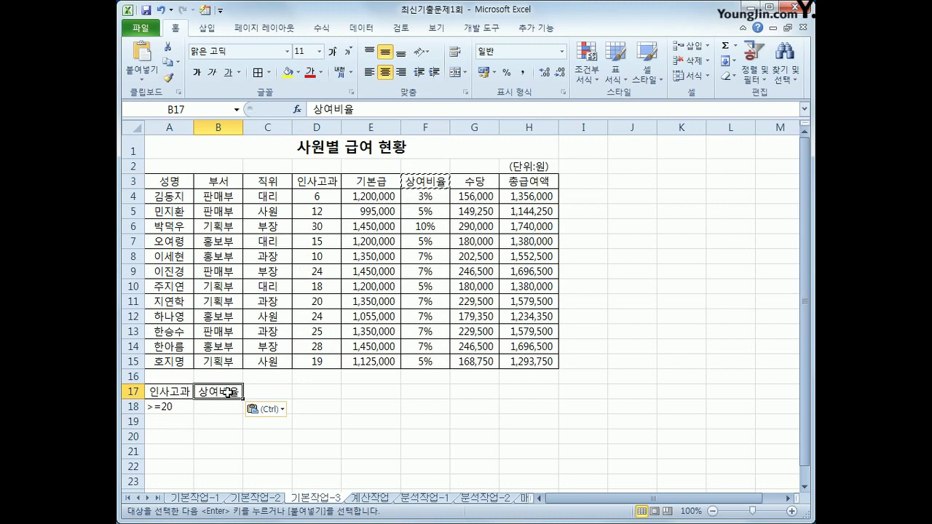
left_click(218, 406)
type(">")
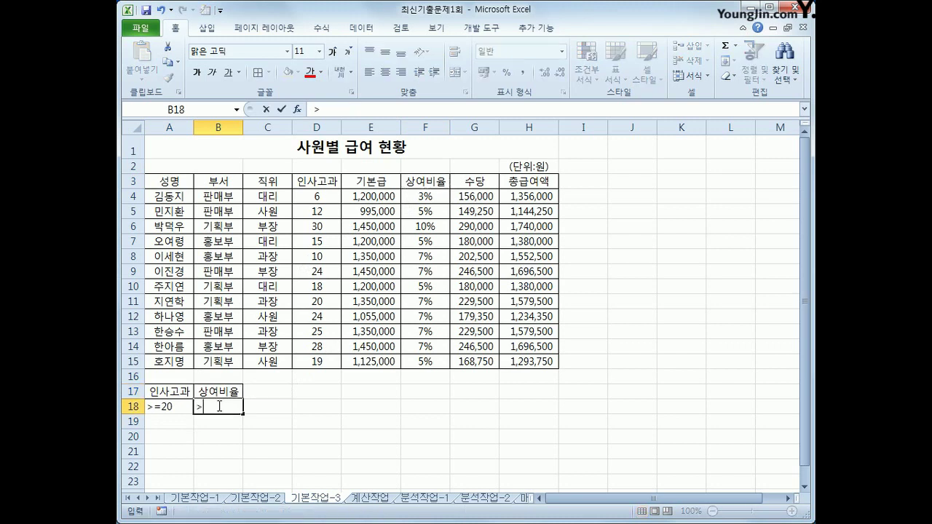
type("=7%")
key("Return")
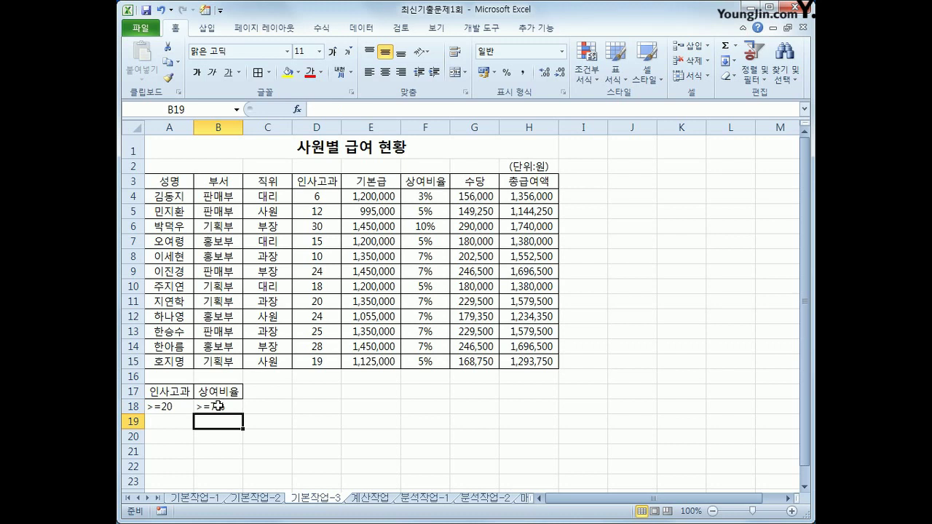
left_click(352, 449)
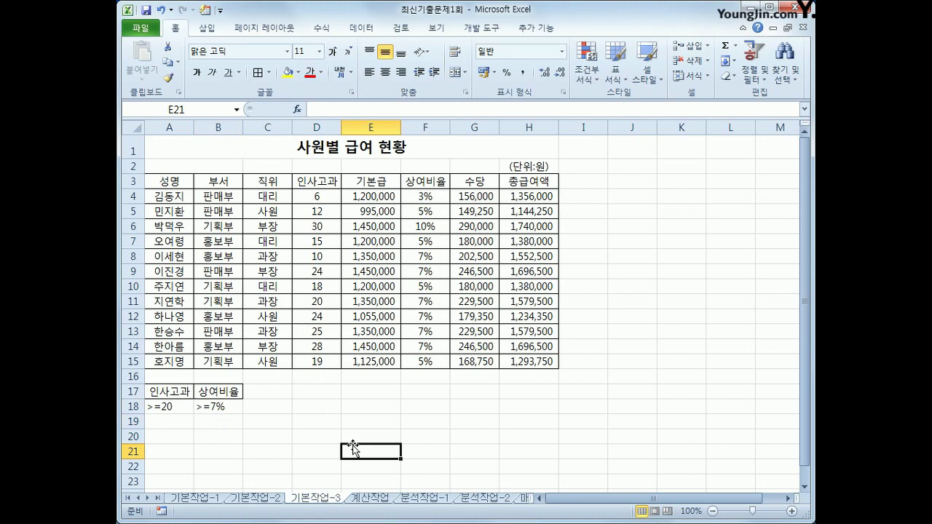
Try to start an Advanced Filter with only cell C4 of the salary table selected
left_click(290, 198)
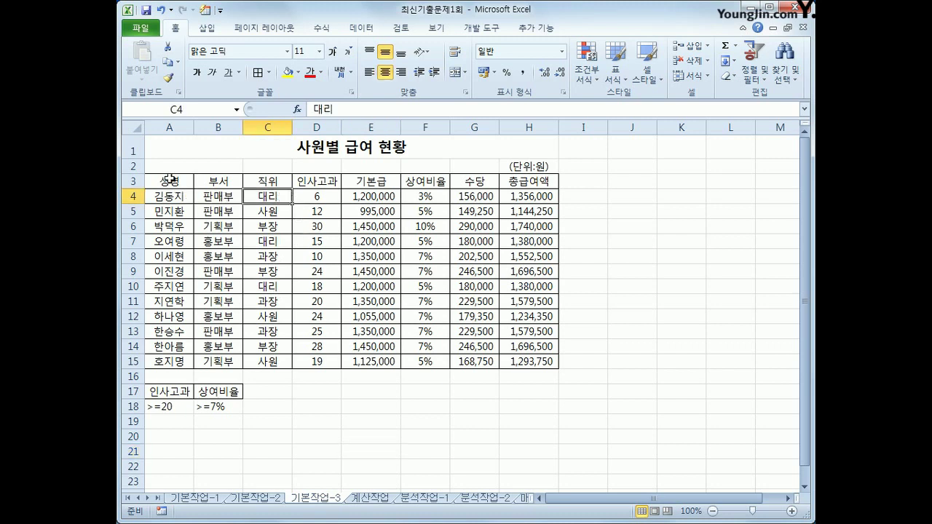
left_click(361, 28)
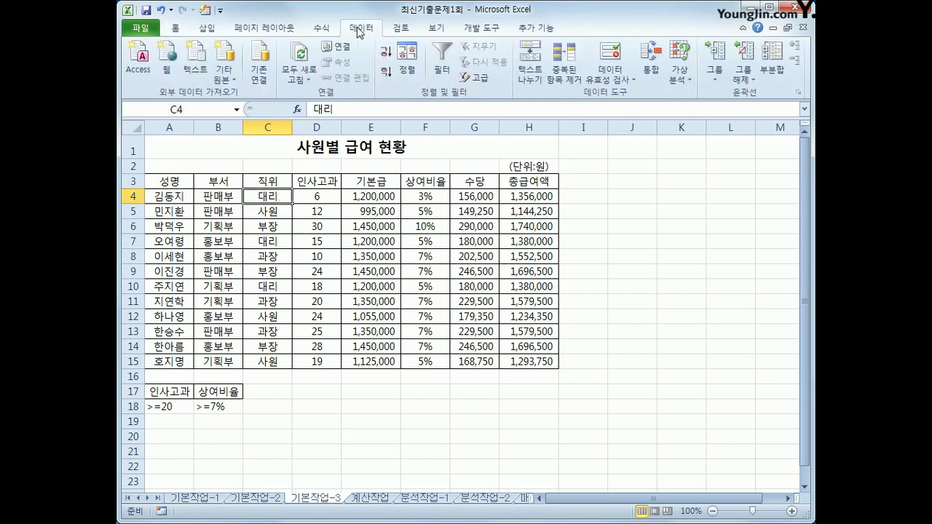
left_click(476, 78)
left_click_drag(538, 258, 393, 238)
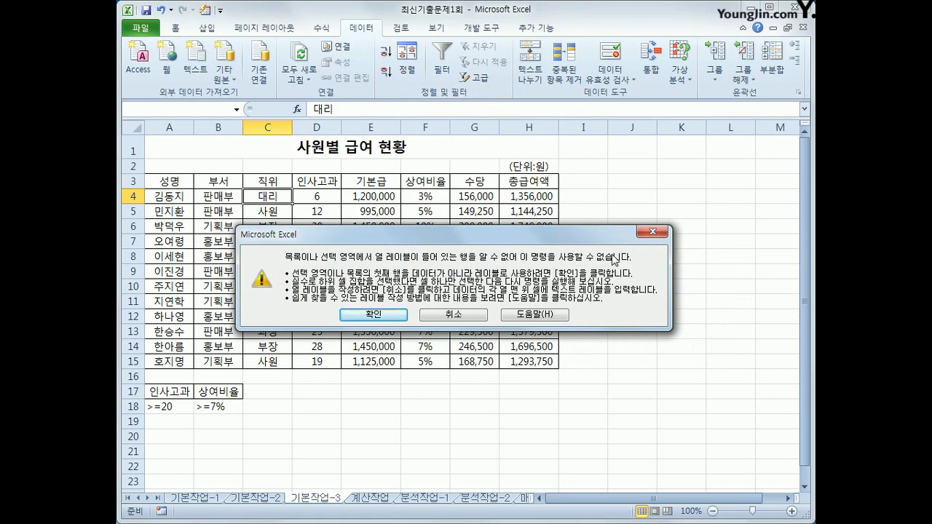
left_click(446, 314)
Examine how the salary list A3:H15 adjoins the merged title in row 1 and the unit label in H2
left_click_drag(169, 181, 528, 363)
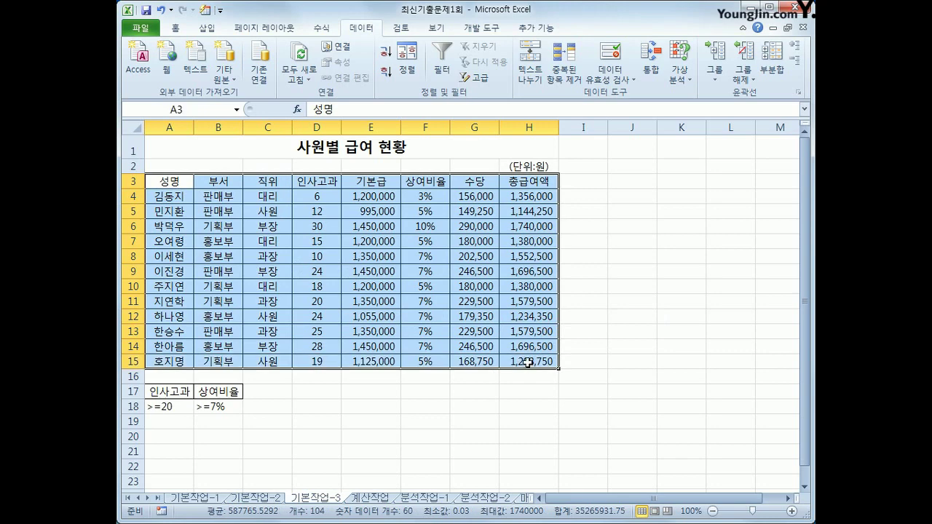
left_click(525, 167)
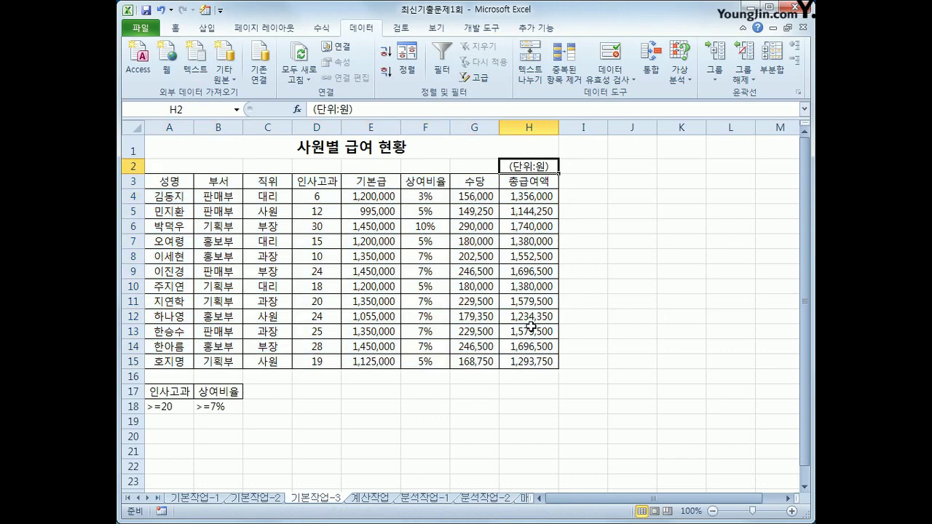
left_click(350, 152)
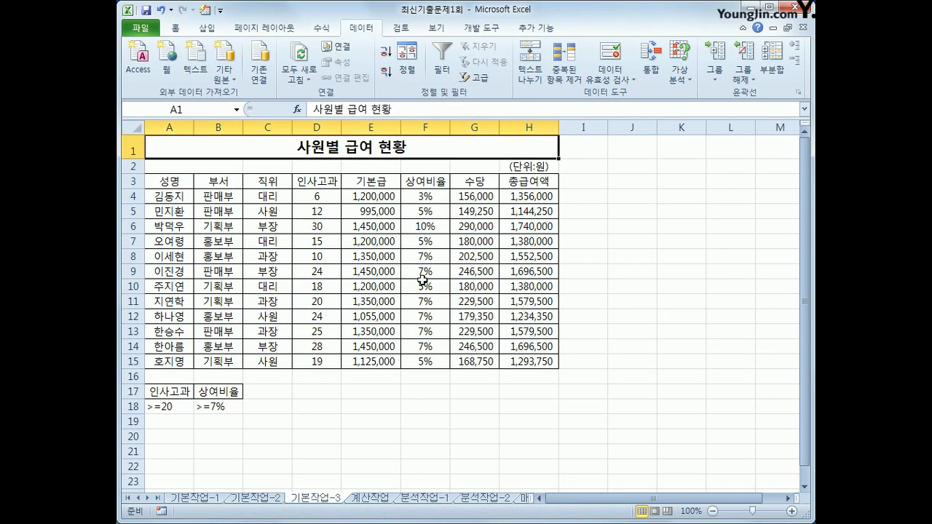
left_click(175, 226)
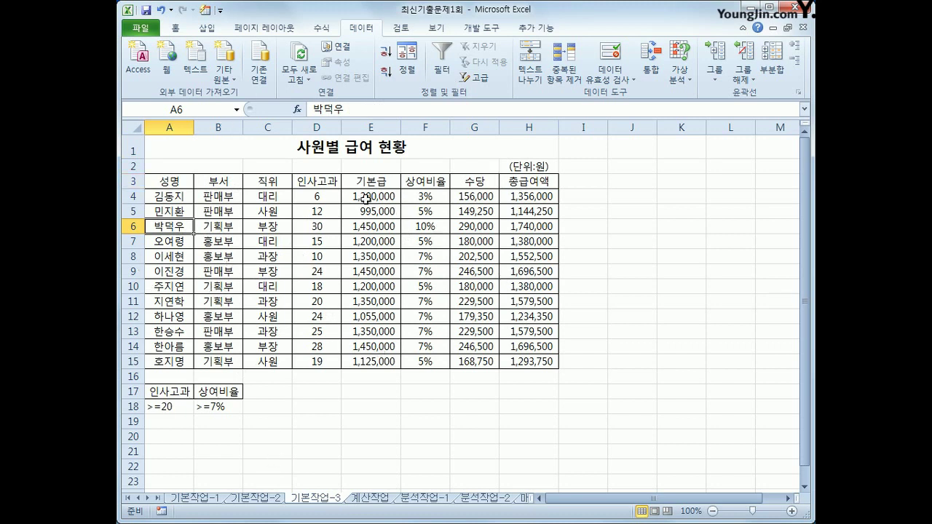
left_click(533, 167)
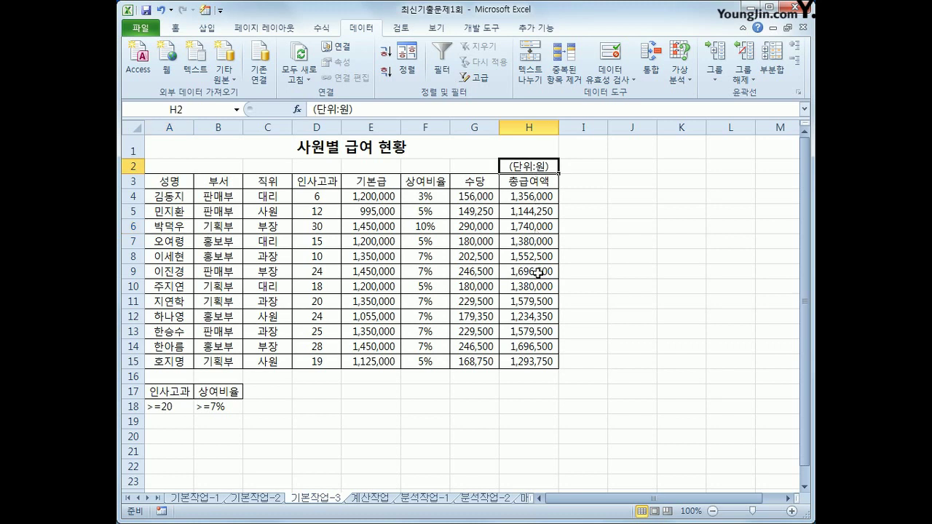
left_click(434, 151)
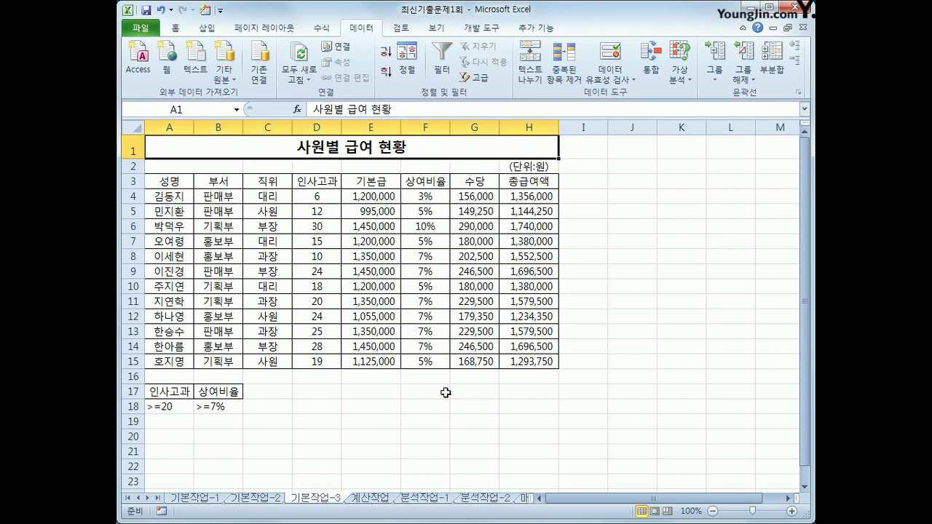
left_click(225, 228)
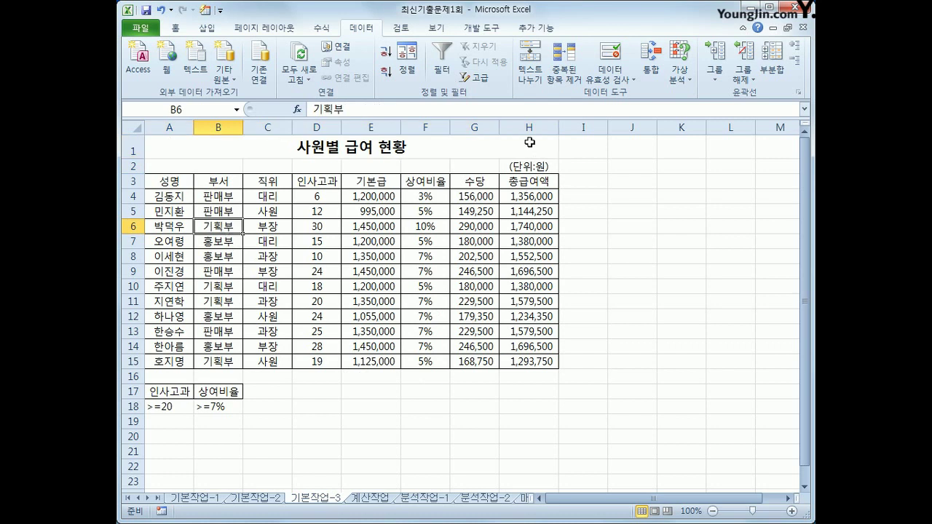
left_click(168, 150)
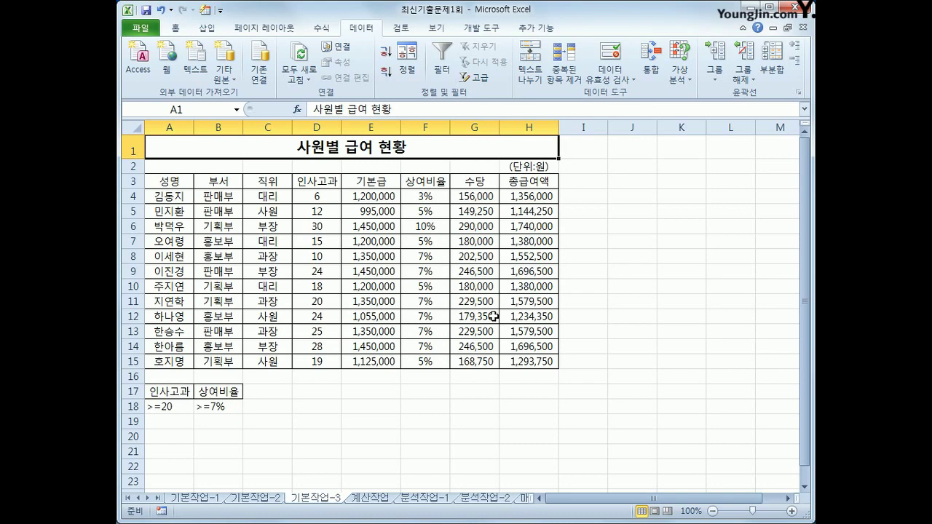
left_click_drag(169, 182, 530, 362)
left_click(407, 147)
left_click(542, 166)
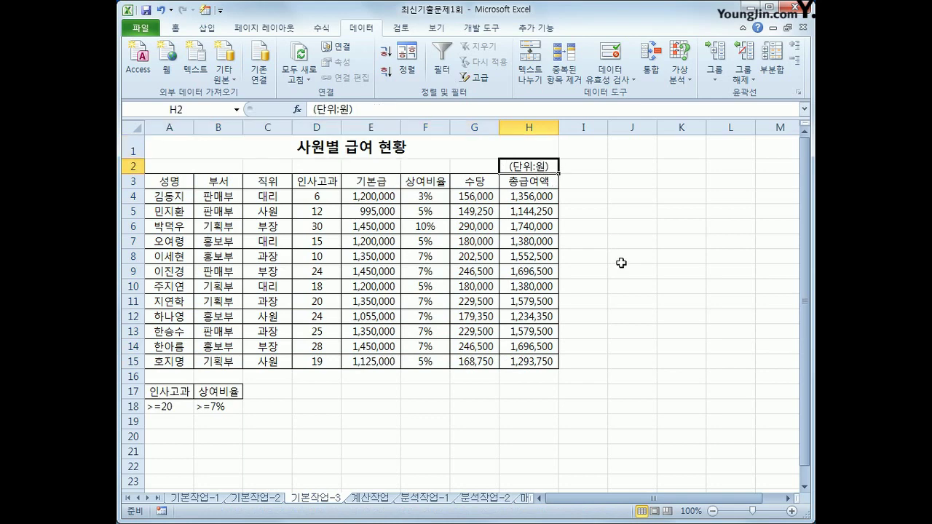
Start an Advanced Filter with list range A3:H15 and criteria range A17:B18
left_click_drag(166, 184, 504, 361)
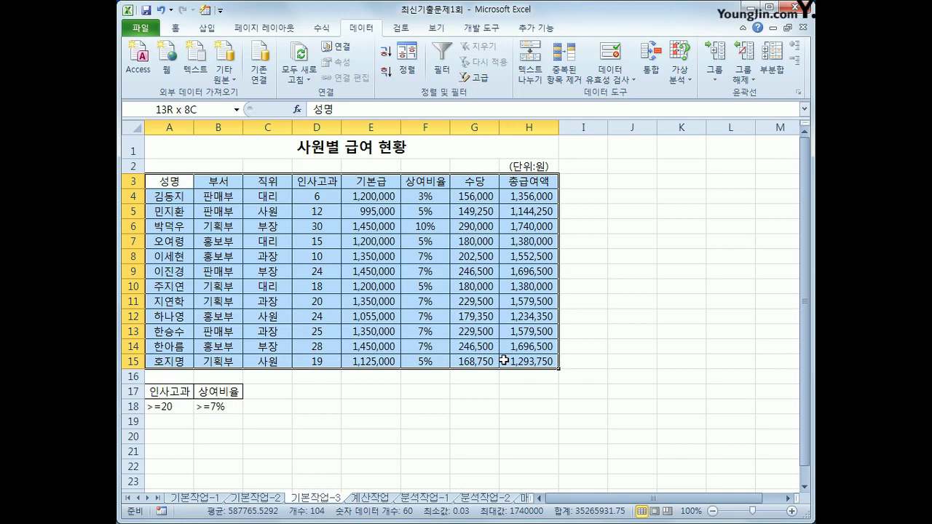
left_click_drag(504, 360, 504, 360)
left_click(475, 80)
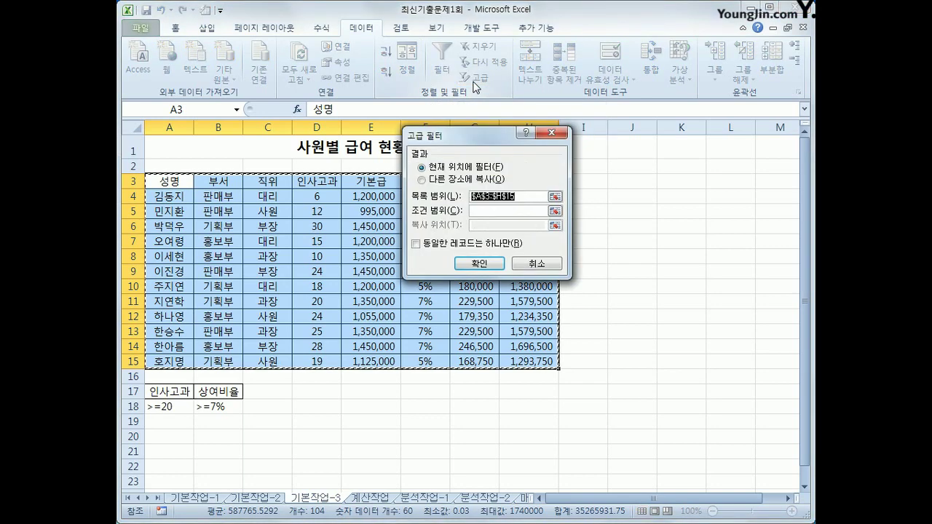
left_click(492, 211)
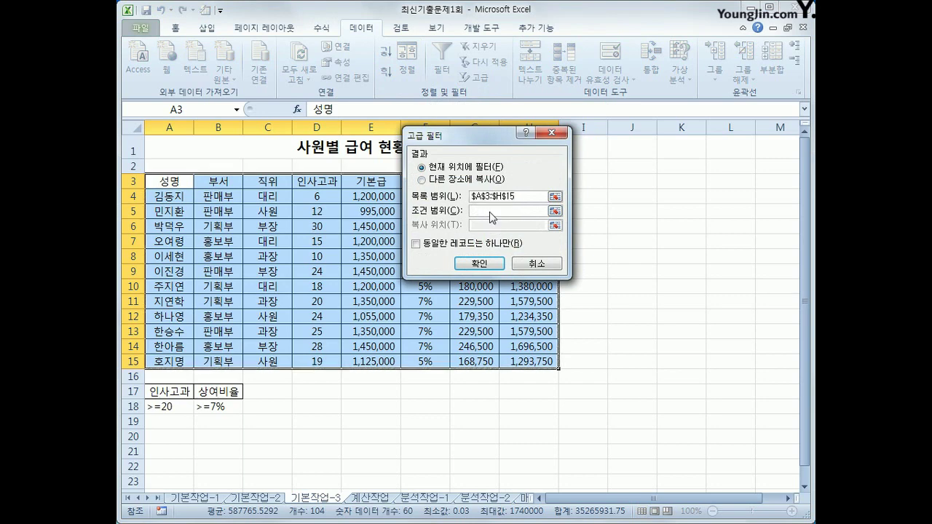
left_click_drag(182, 391, 217, 406)
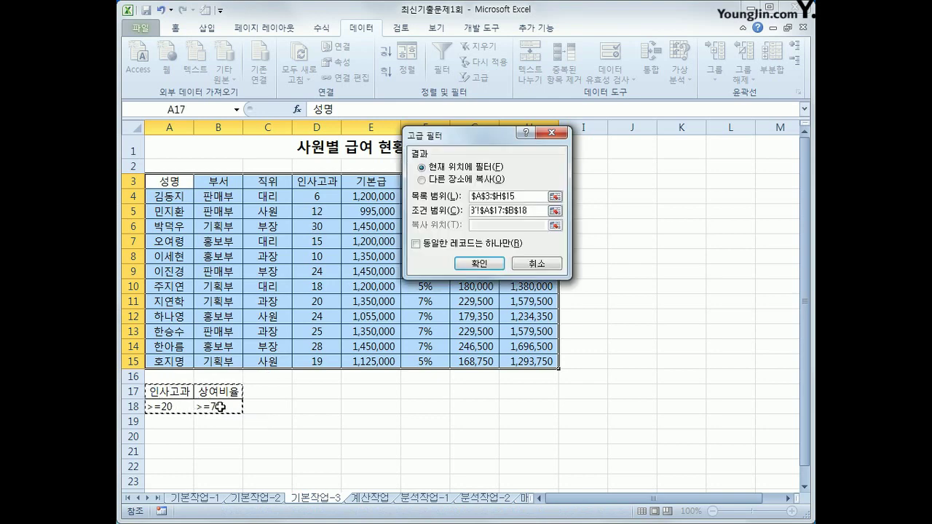
Set the filter to copy its results to another location starting at A20 and run it
left_click(464, 182)
left_click(494, 226)
left_click(168, 437)
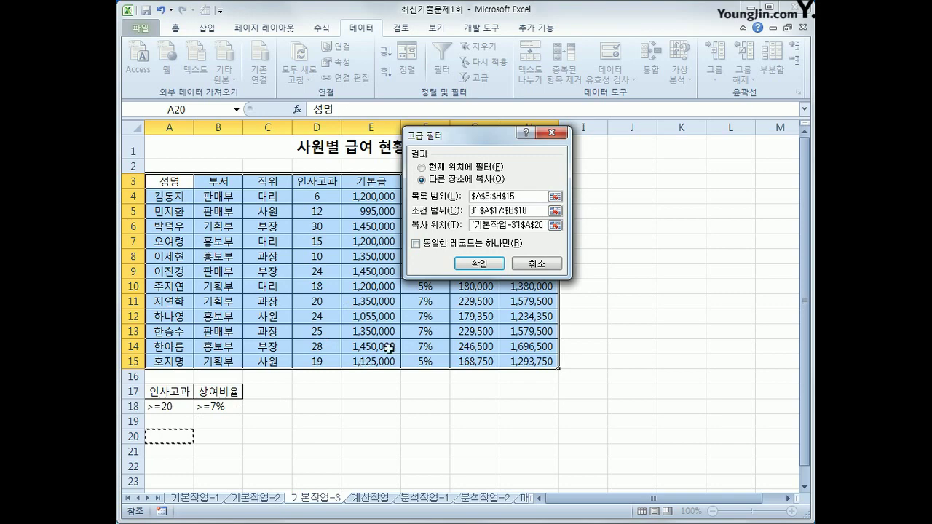
left_click(474, 265)
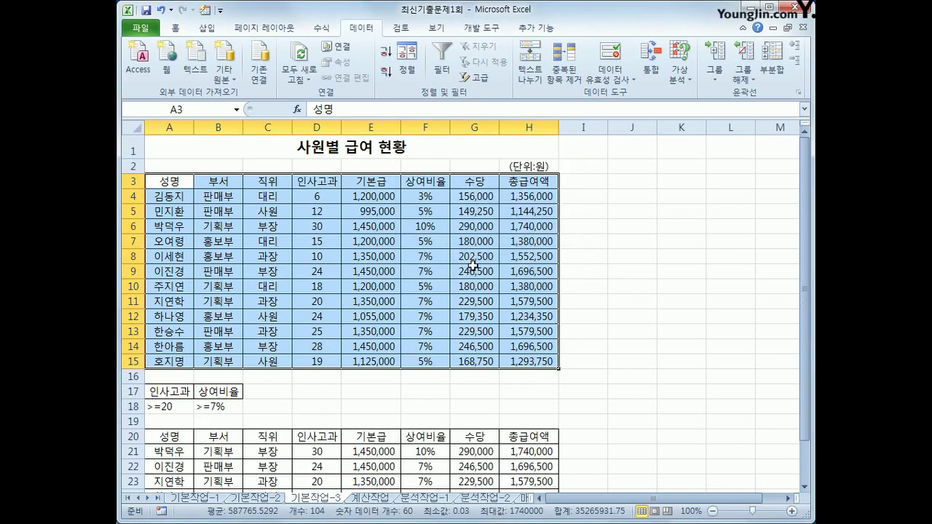
Check the 인사고과 and 상여비율 values of the extracted rows against the filter conditions
scroll(487, 273, "down", 2)
left_click_drag(312, 354, 312, 426)
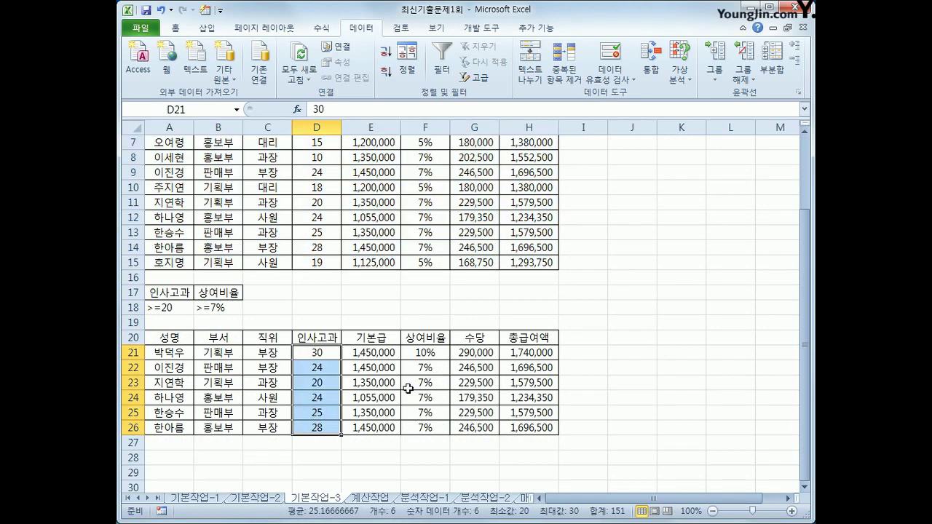
left_click_drag(445, 355, 444, 426)
scroll(444, 424, "up", 2)
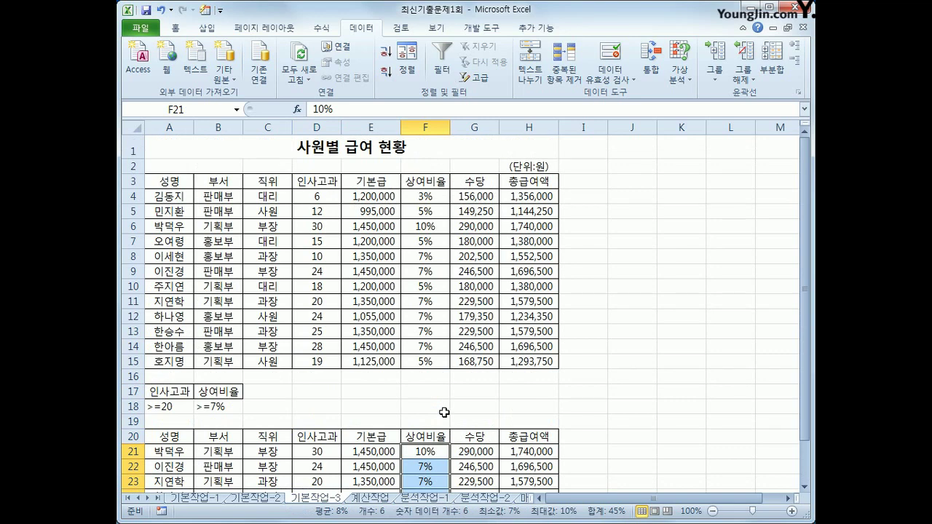
Open the 계산작업 sheet and examine which 언어 scores in B3:B10 of 표1 belong in the 80점대 row
left_click(383, 500)
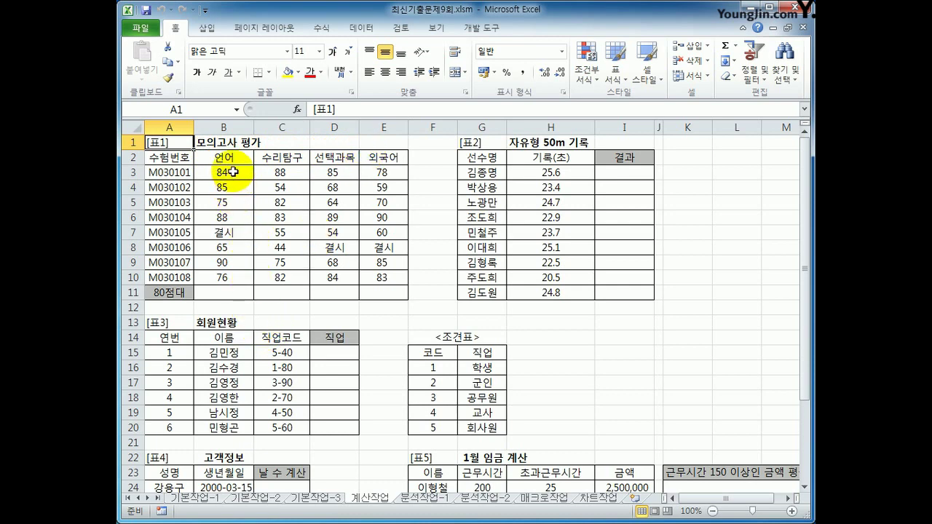
left_click_drag(231, 171, 233, 187)
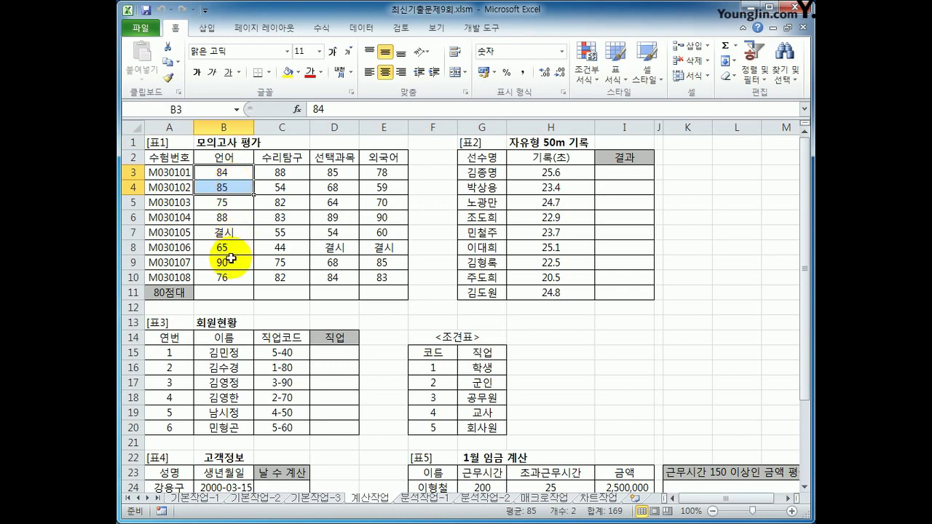
left_click(230, 216, "ctrl")
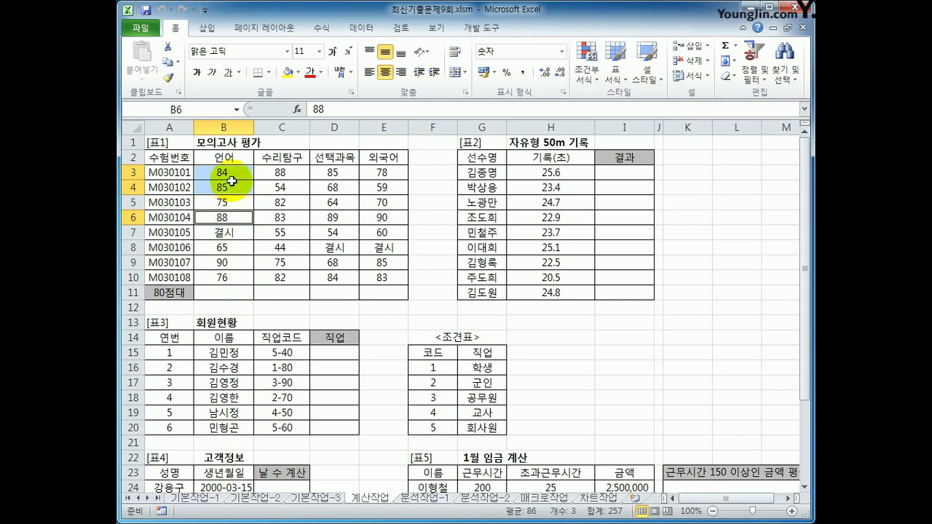
left_click(223, 293)
left_click(222, 174)
left_click(224, 188)
left_click(225, 217)
left_click(229, 264)
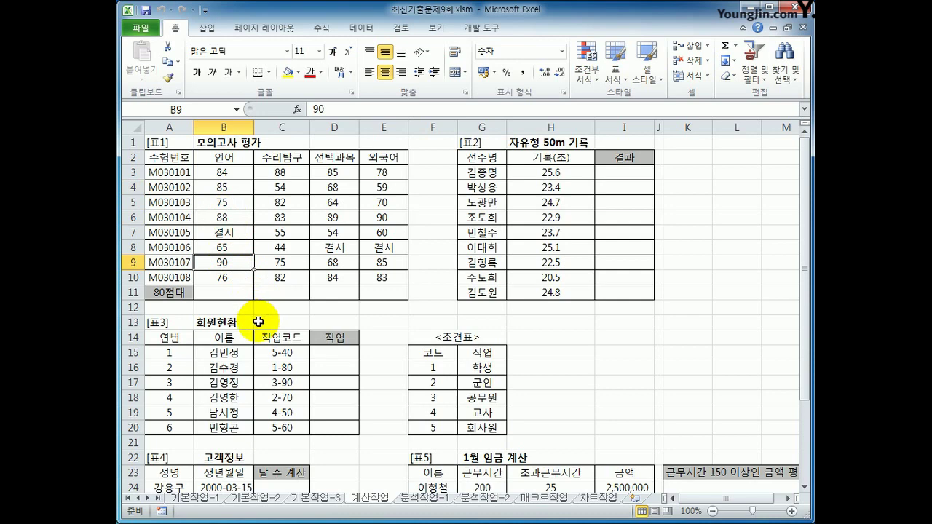
Begin a COUNTIFS formula in B11 and open its function arguments clear of the score column
left_click(218, 293)
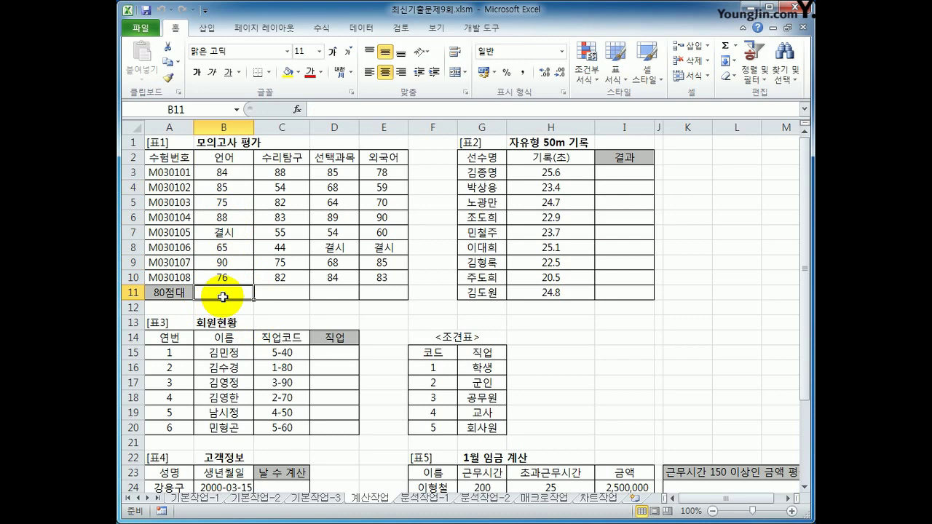
type("=")
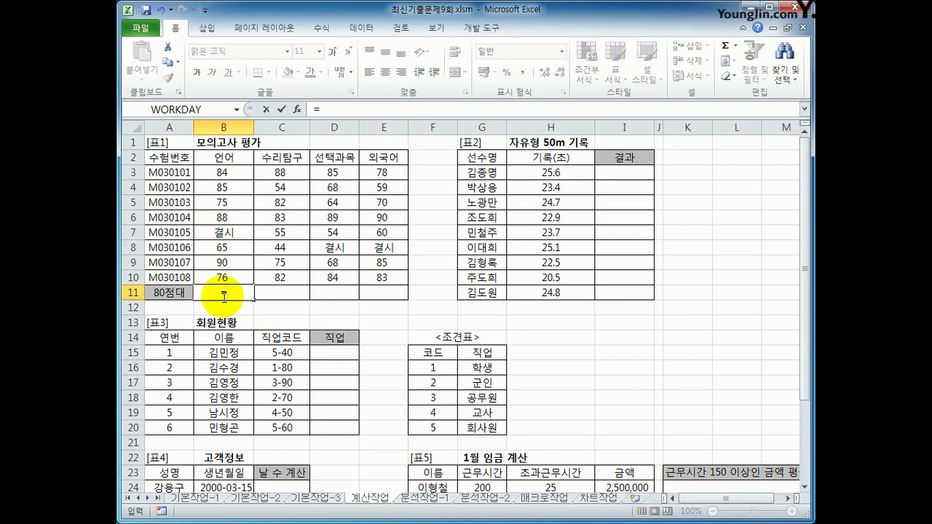
type("coun")
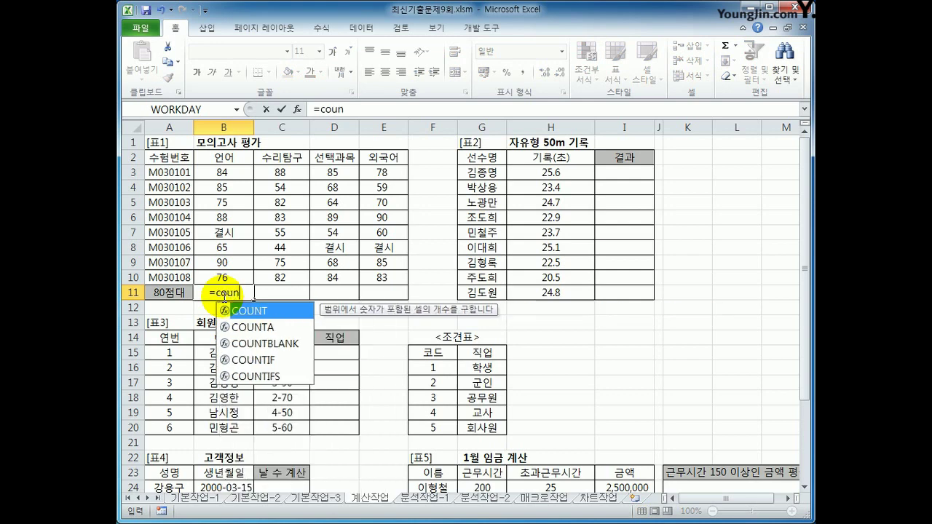
type("tif")
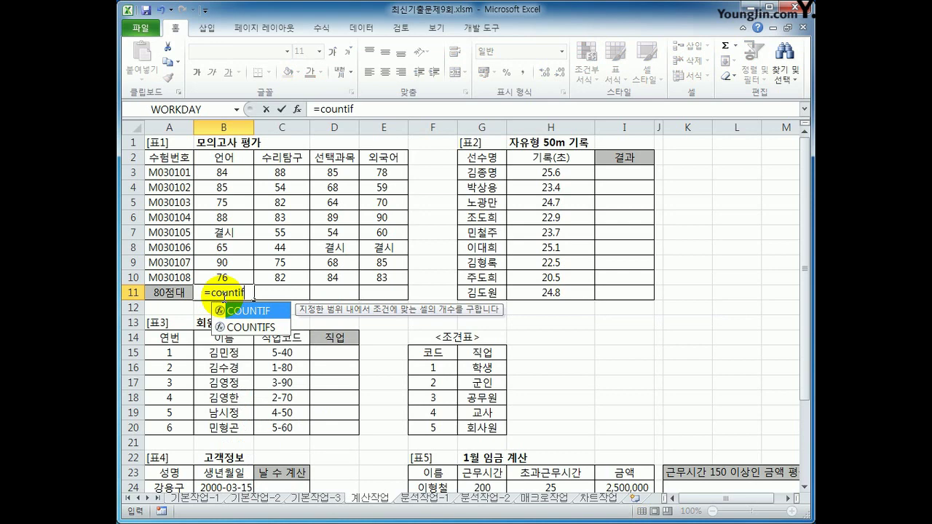
left_click(249, 326)
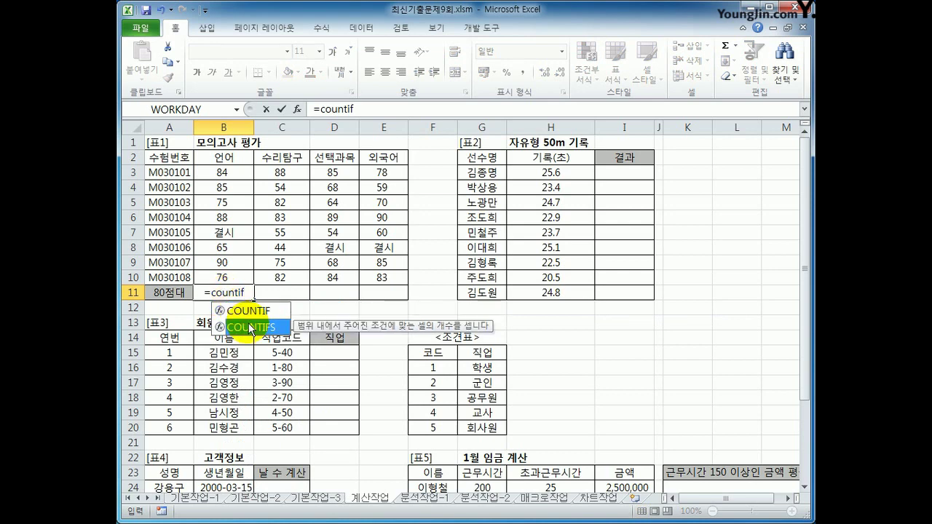
double_click(248, 326)
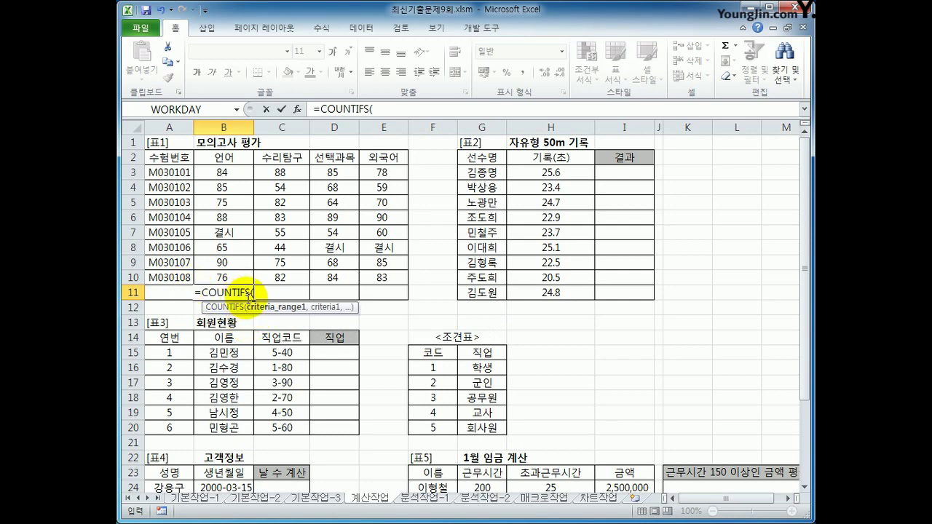
left_click(297, 109)
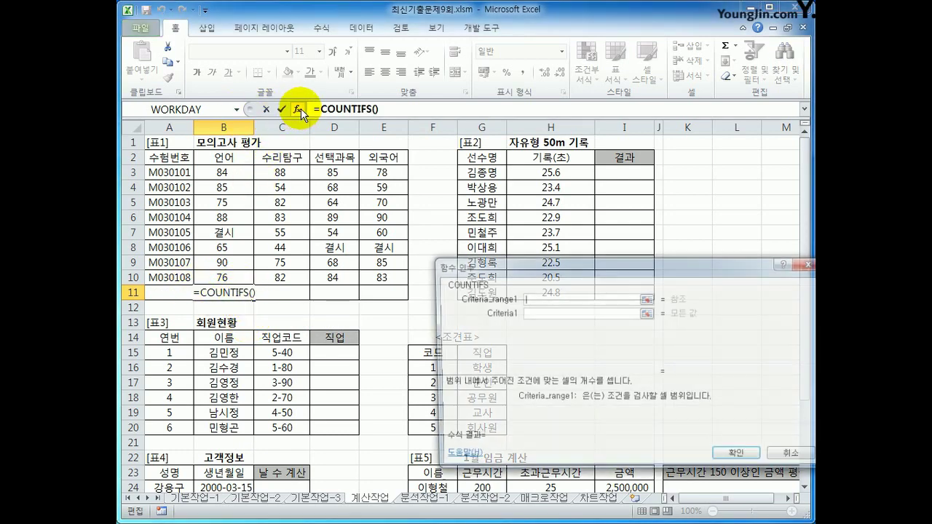
left_click_drag(611, 318, 444, 235)
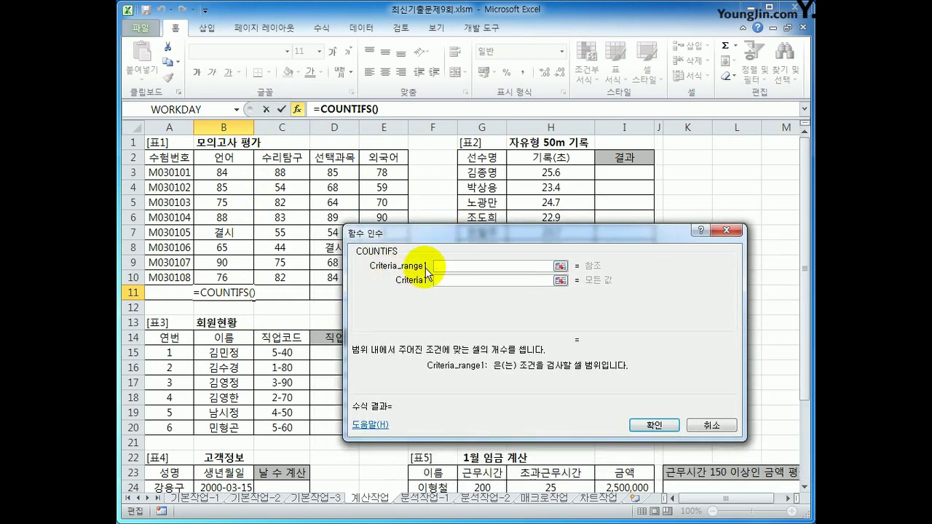
Set the first COUNTIFS condition to range B3:B10 with criteria >=80
left_click_drag(233, 174, 238, 272)
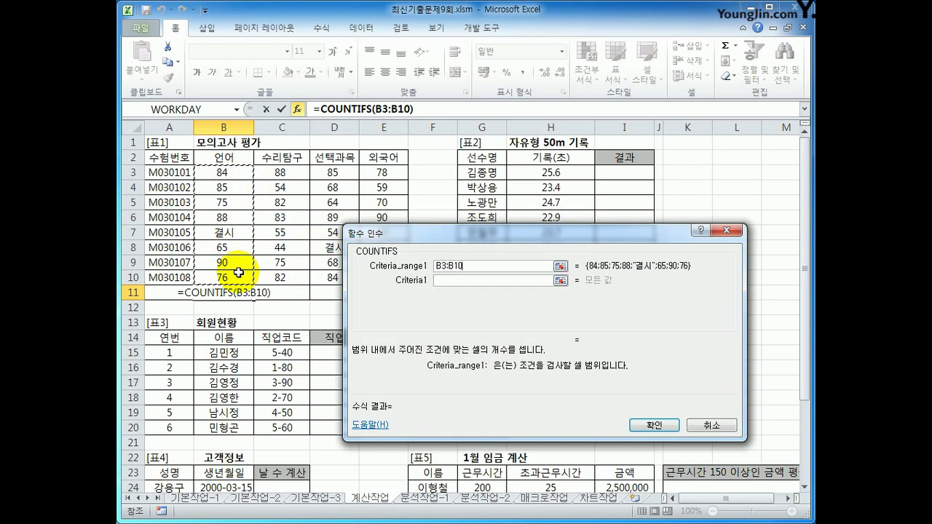
left_click(452, 281)
type(">=80")
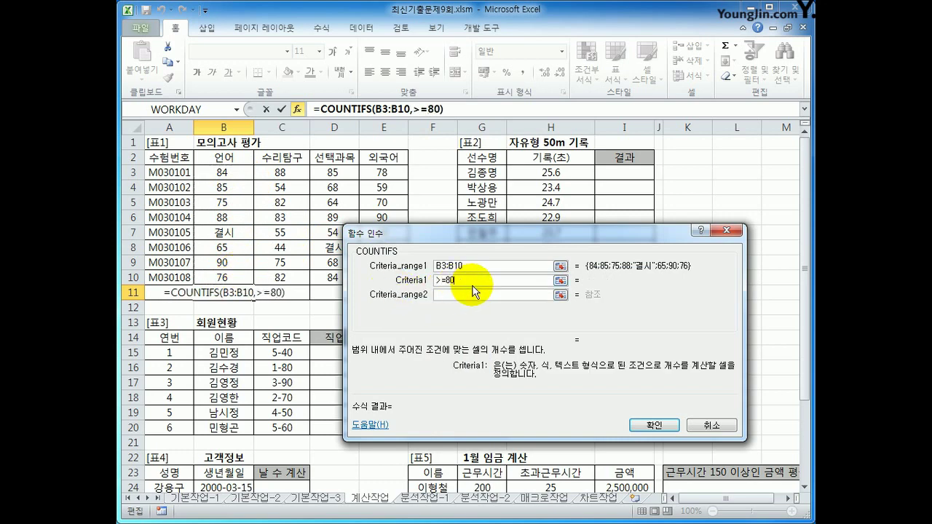
Set the second COUNTIFS condition to range B3:B10 with criteria <90 and complete the formula
left_click(452, 296)
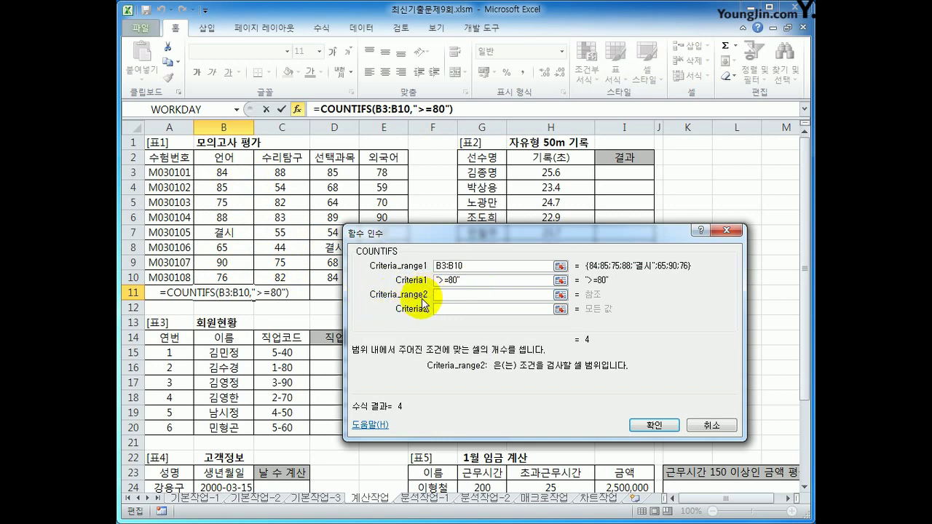
left_click_drag(222, 172, 241, 279)
key("Tab")
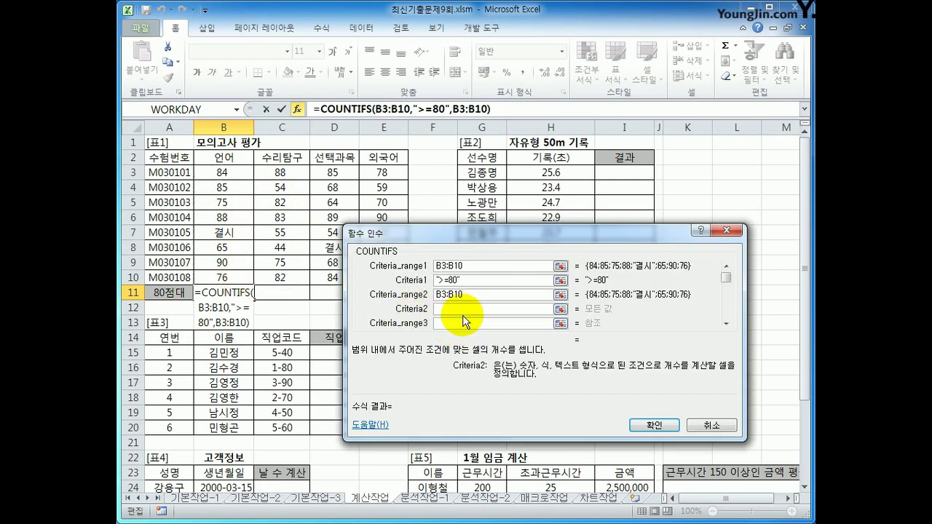
type("<90")
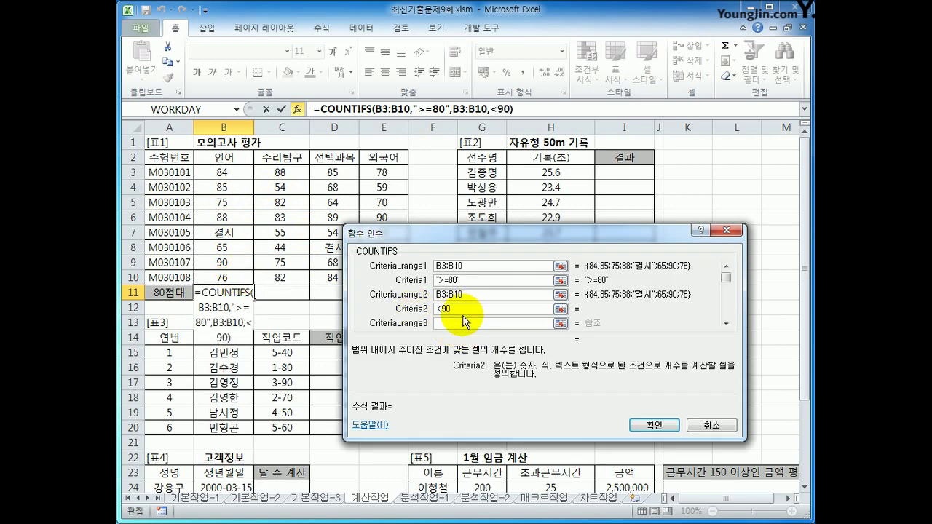
left_click_drag(476, 280, 436, 280)
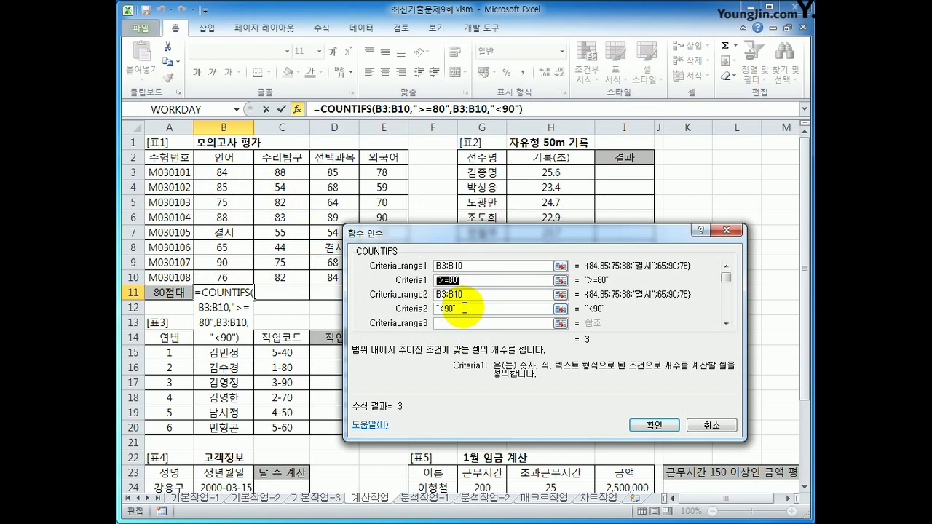
left_click_drag(474, 308, 420, 315)
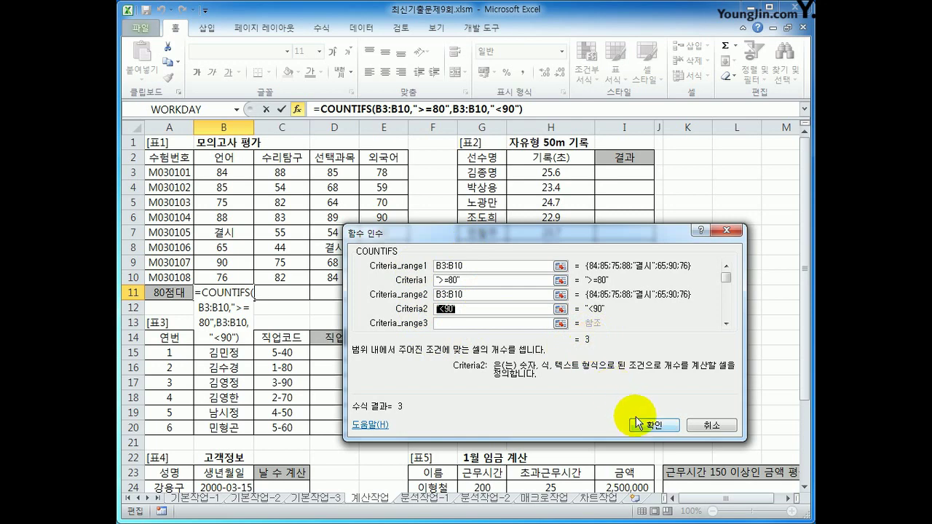
left_click(651, 425)
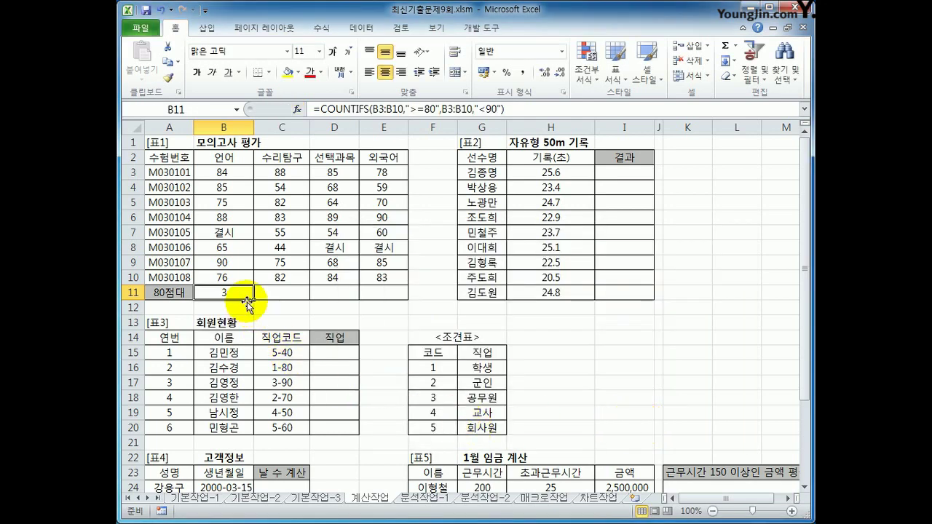
Append &"명" to the end of the COUNTIFS formula in B11
left_click(544, 108)
type("&")
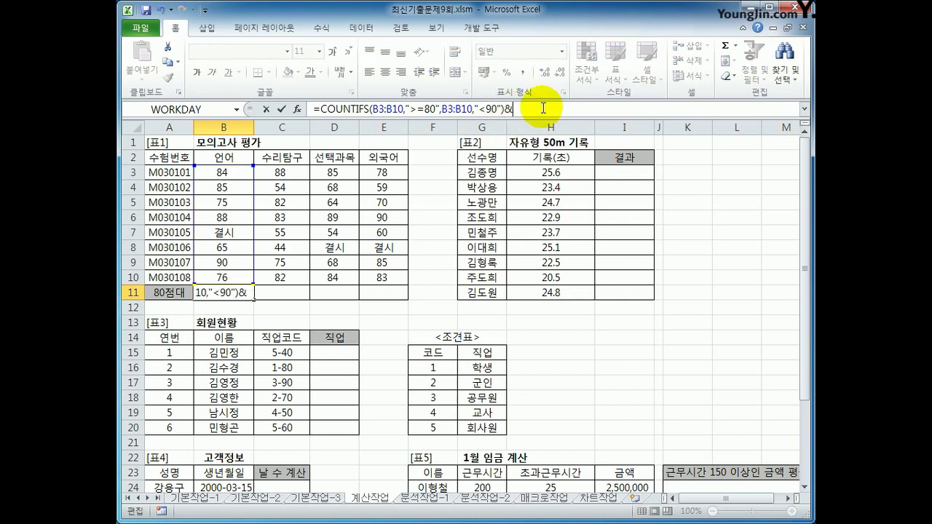
type("\"명\"")
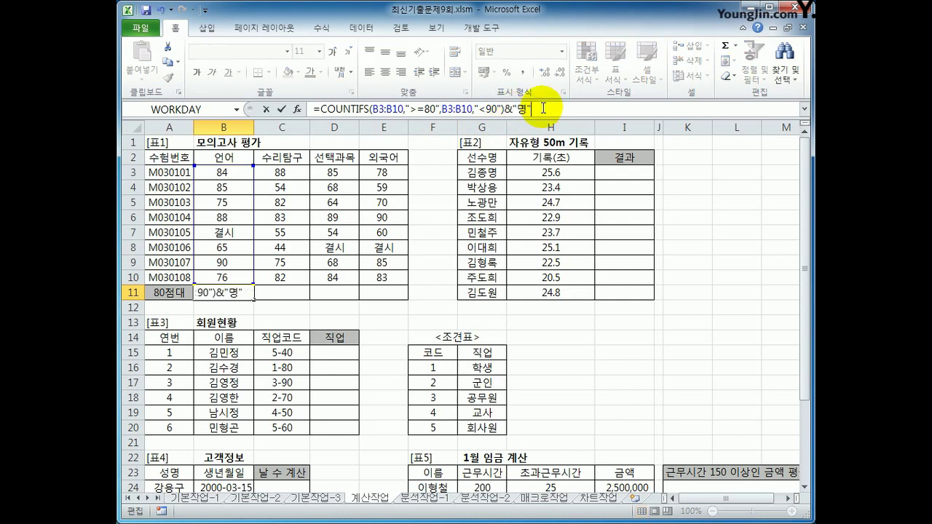
key("Return")
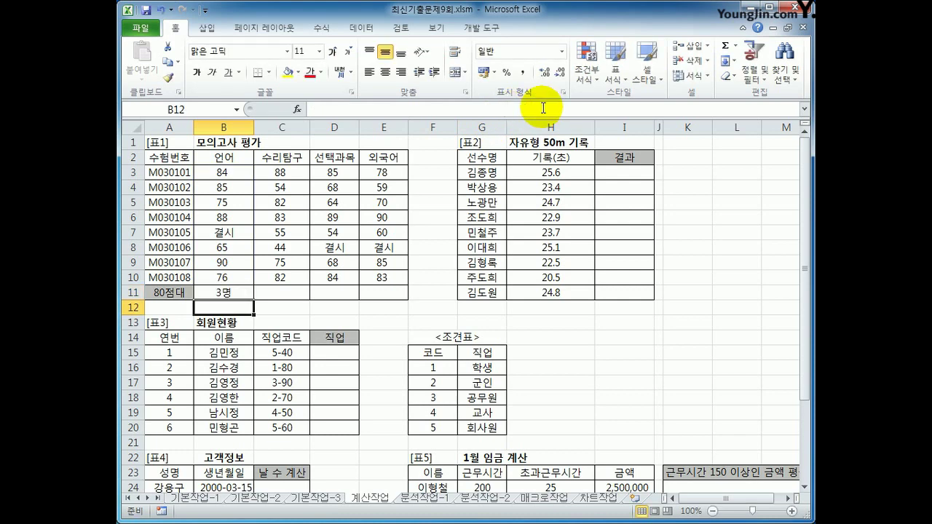
Fill the B11 formula across to E11 and check the copied formula in E11
left_click(247, 295)
left_click_drag(255, 298, 396, 295)
left_click(394, 296)
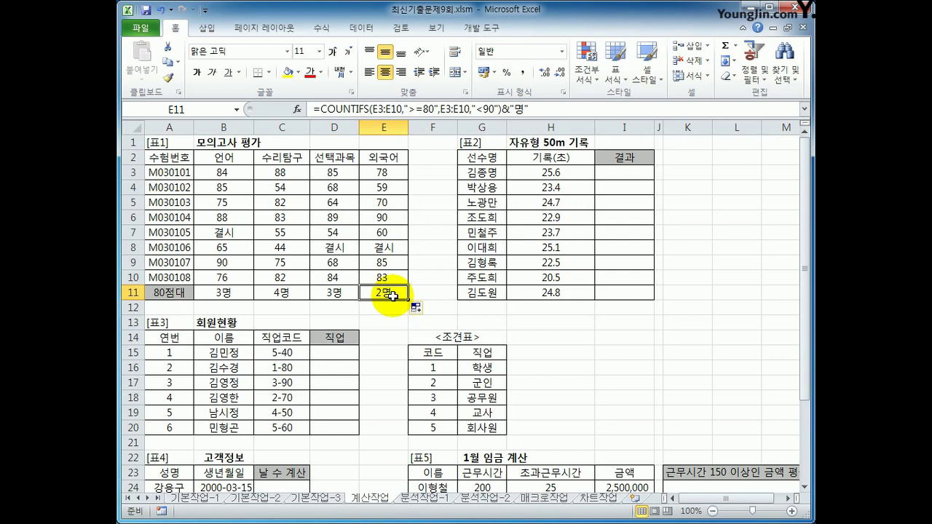
Start a SMALL formula in I3, the first 결과 cell of the 자유형 50m 기록 table
left_click(617, 176)
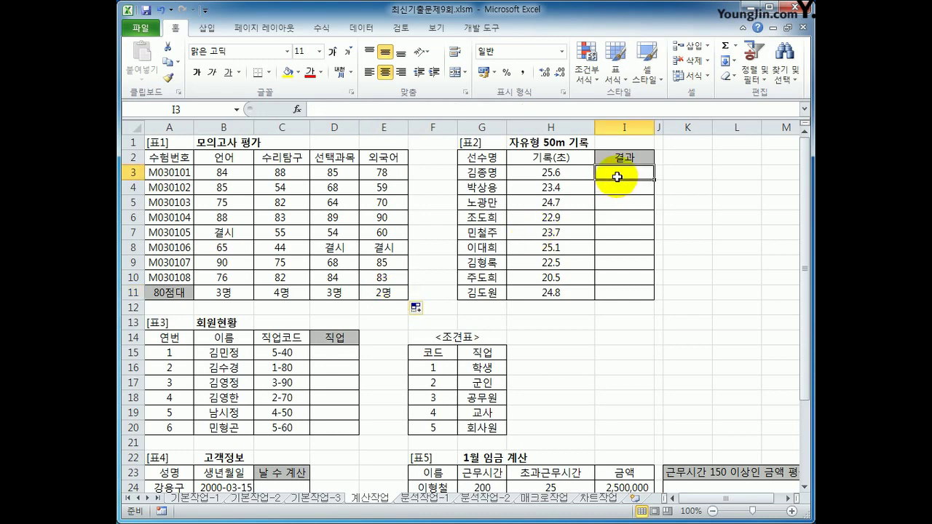
left_click_drag(558, 174, 568, 289)
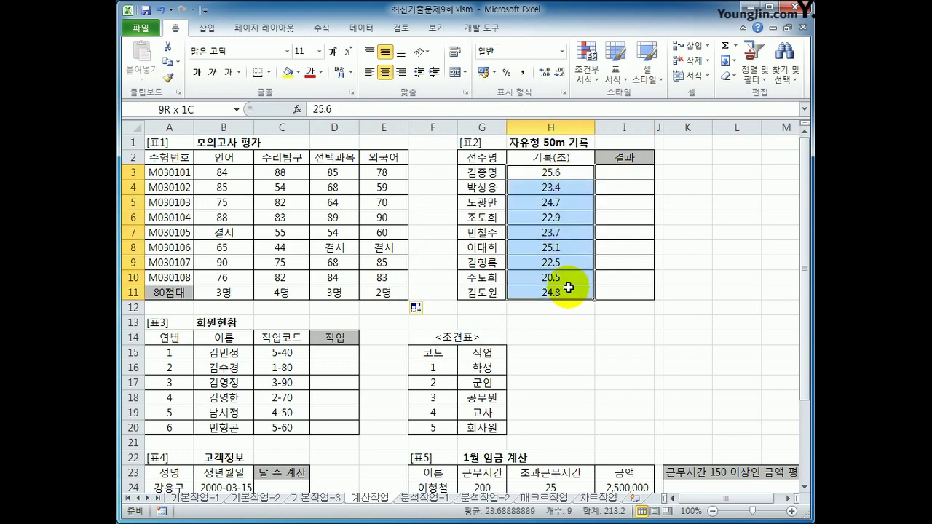
left_click(630, 174)
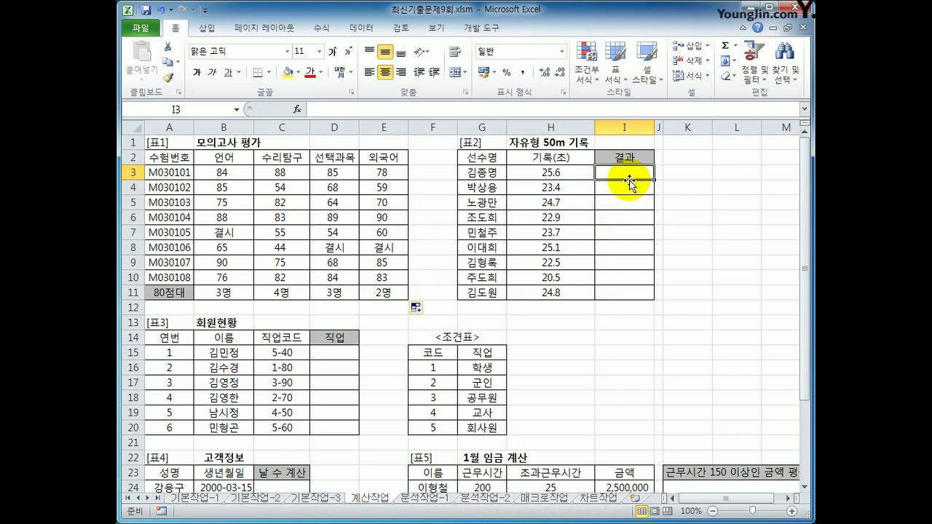
type("=")
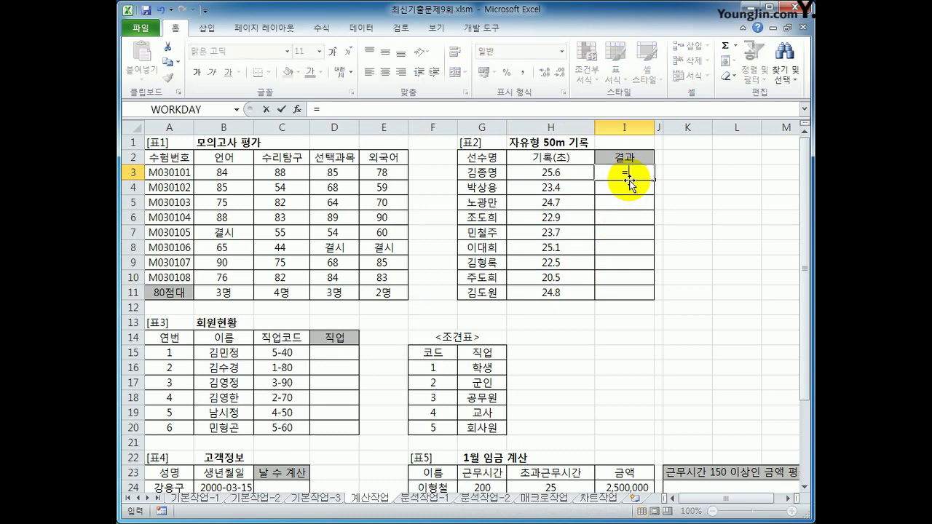
type("sm")
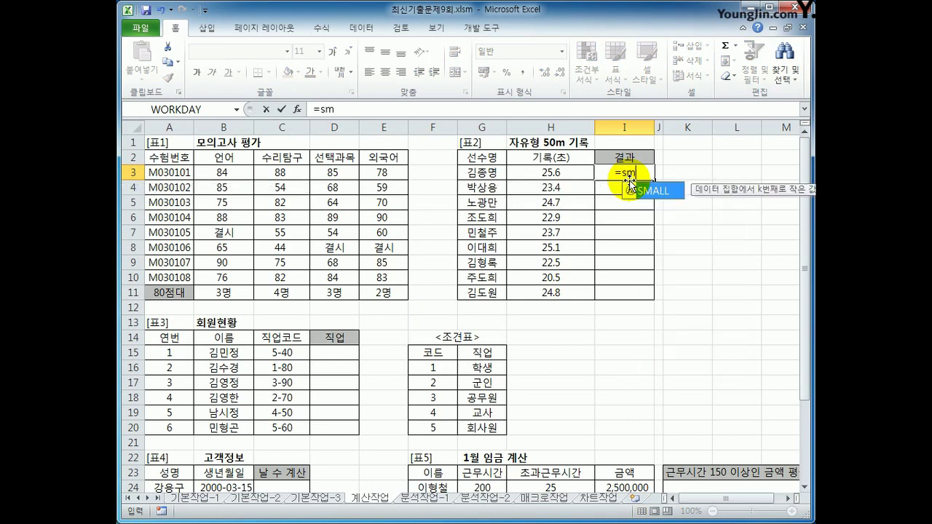
type("a")
double_click(633, 188)
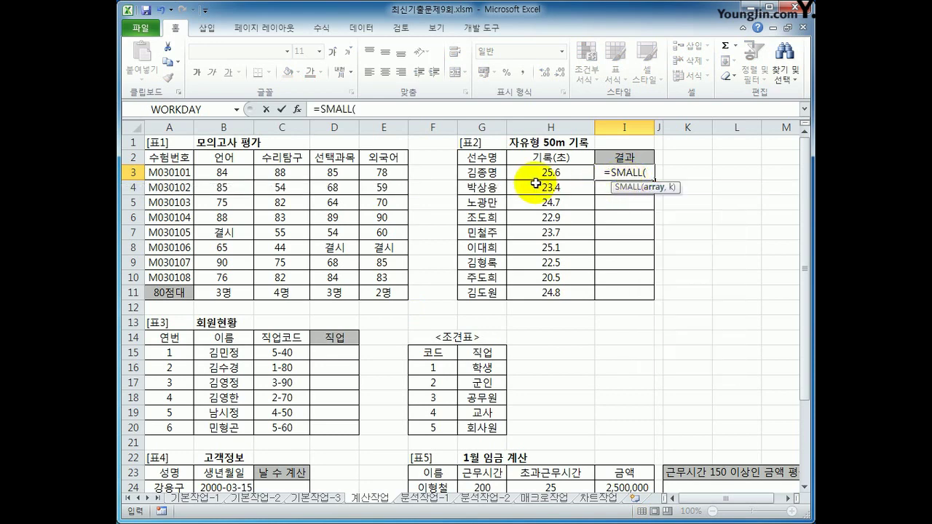
Set the SMALL array to the absolute range $H$3:$H$11 and k to 5
left_click_drag(545, 176, 538, 291)
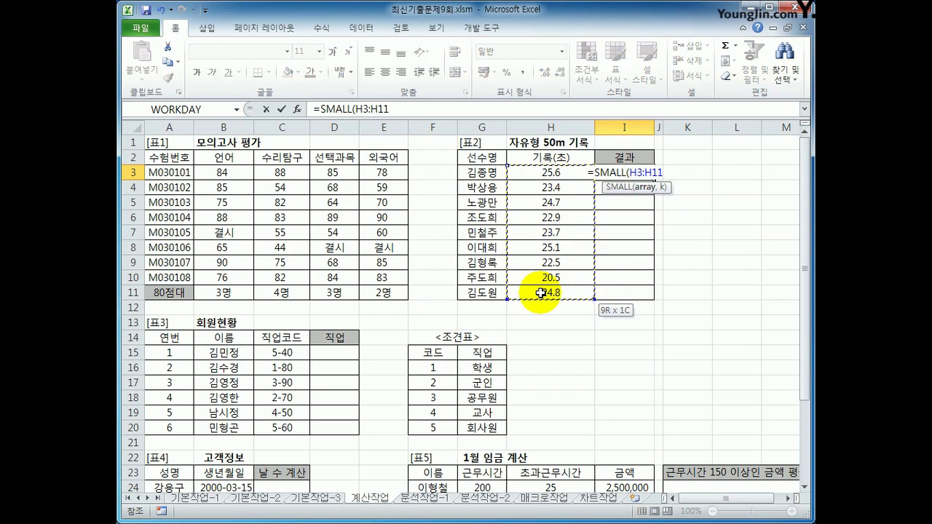
left_click_drag(551, 162, 561, 295)
left_click_drag(550, 171, 559, 294)
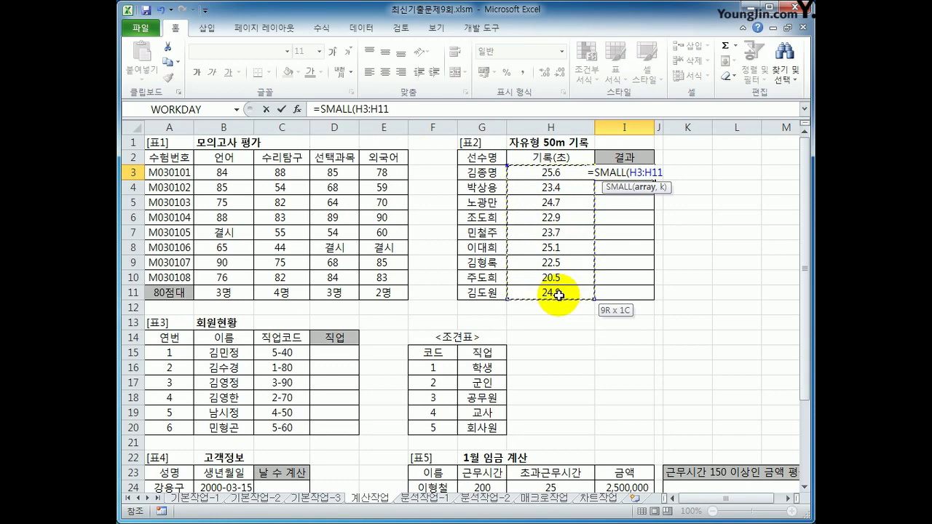
left_click_drag(558, 294, 558, 294)
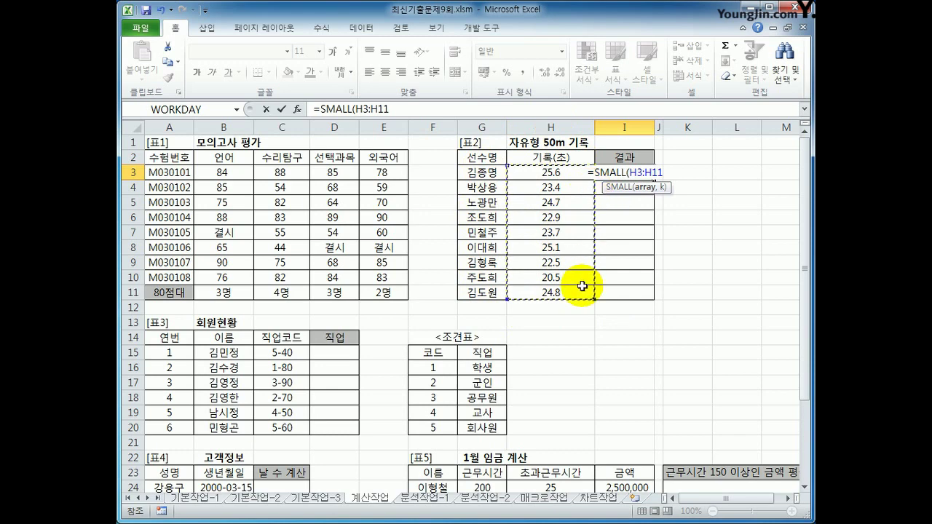
key("F4")
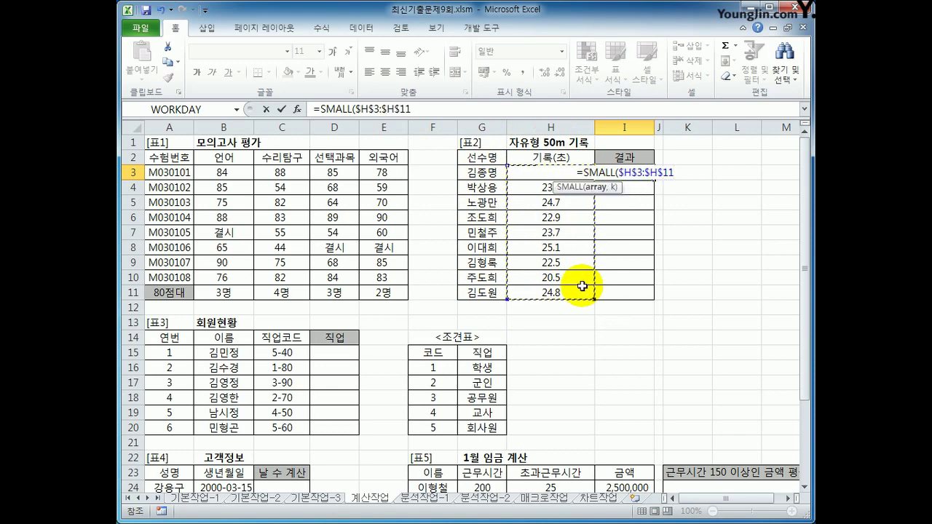
type(",5")
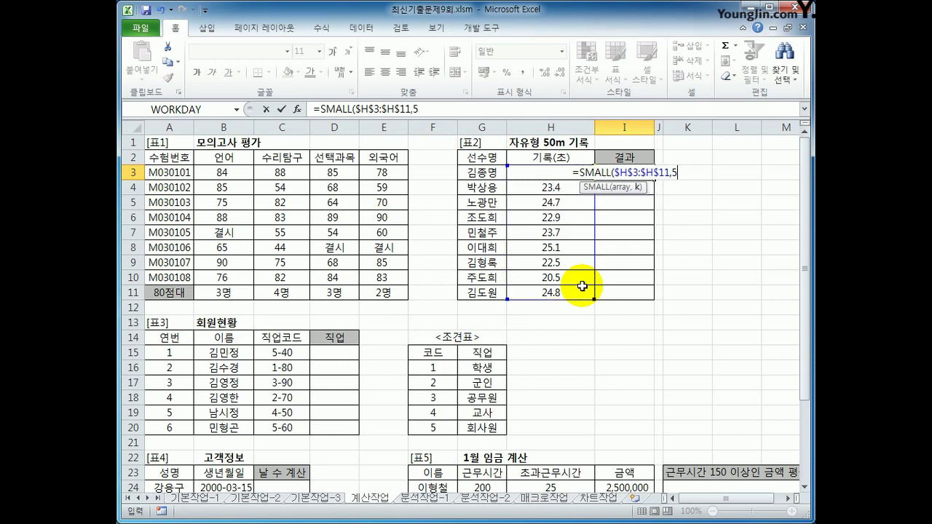
Check the SMALL function's arguments, complete the formula and fill it down to I11
left_click(297, 108)
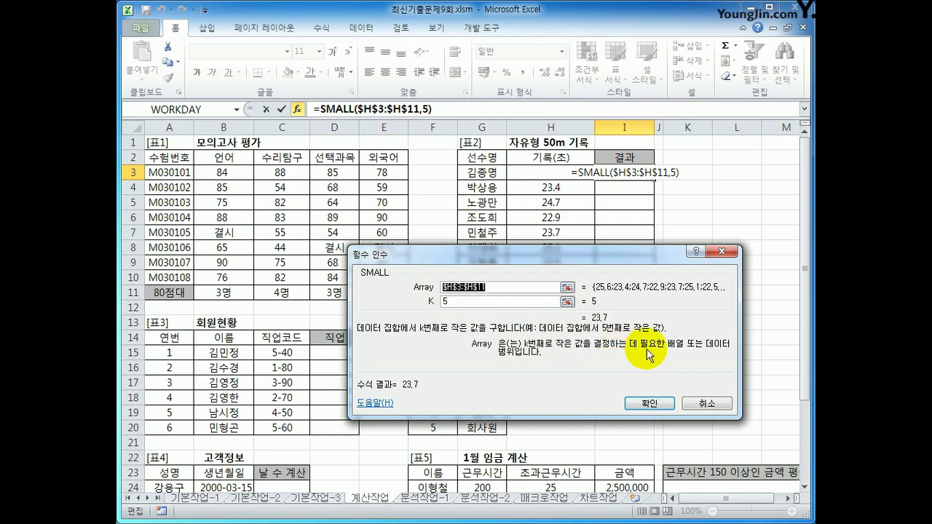
left_click(482, 300)
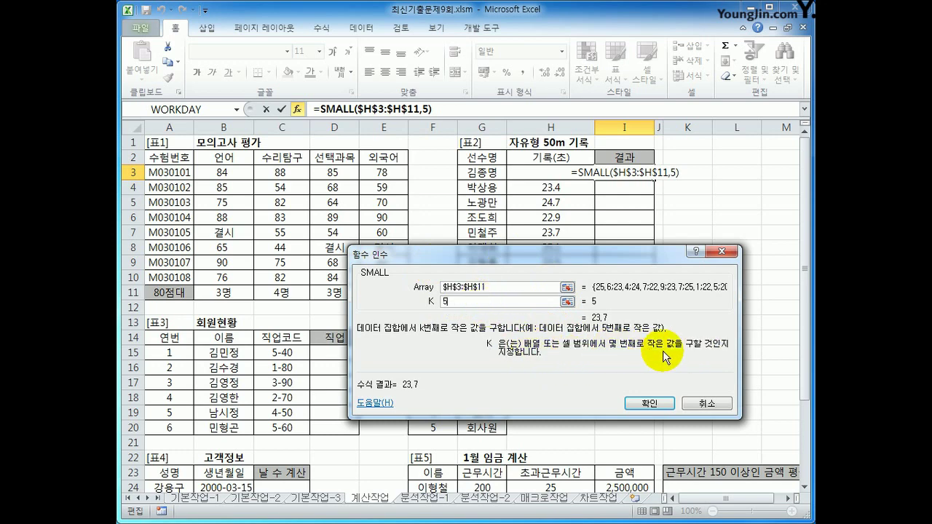
left_click(653, 404)
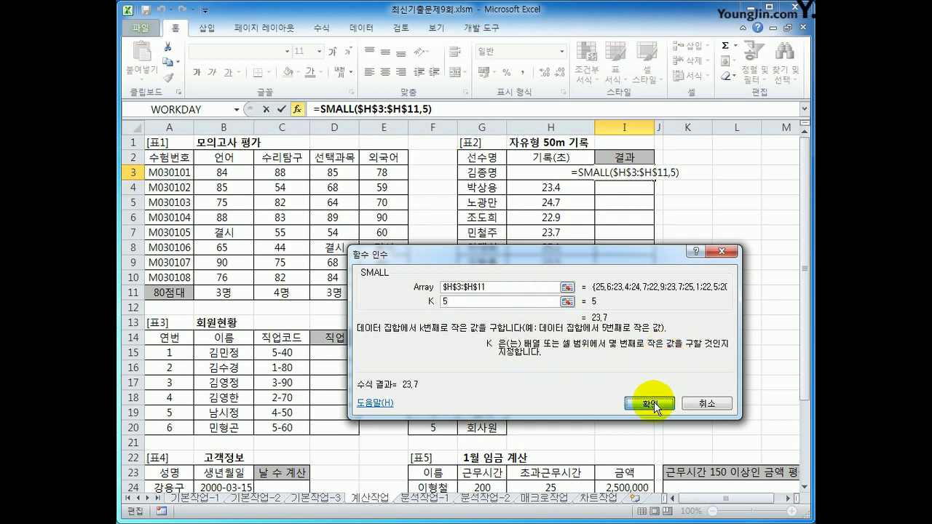
left_click_drag(653, 178, 640, 305)
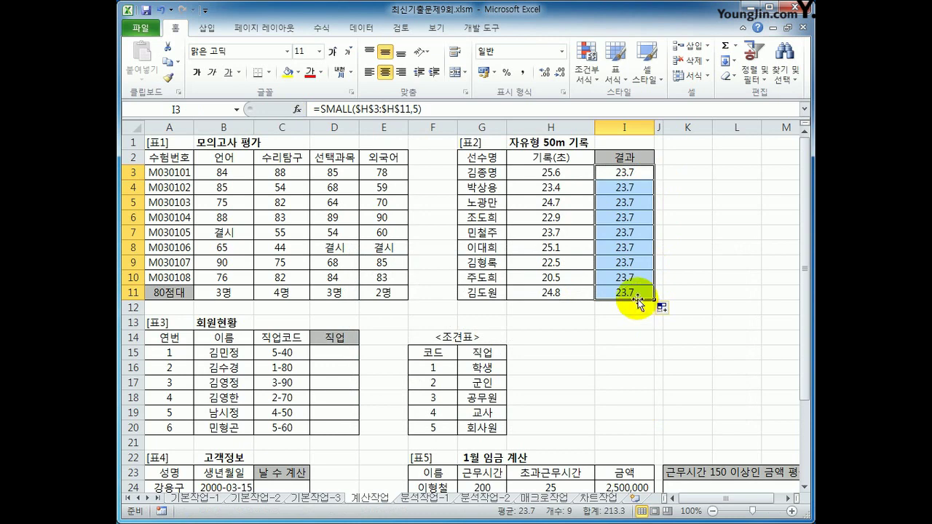
Compare the 기록(초) values in H3:H11 with the SMALL results in I3:I11, going through the five fastest records
left_click(620, 173)
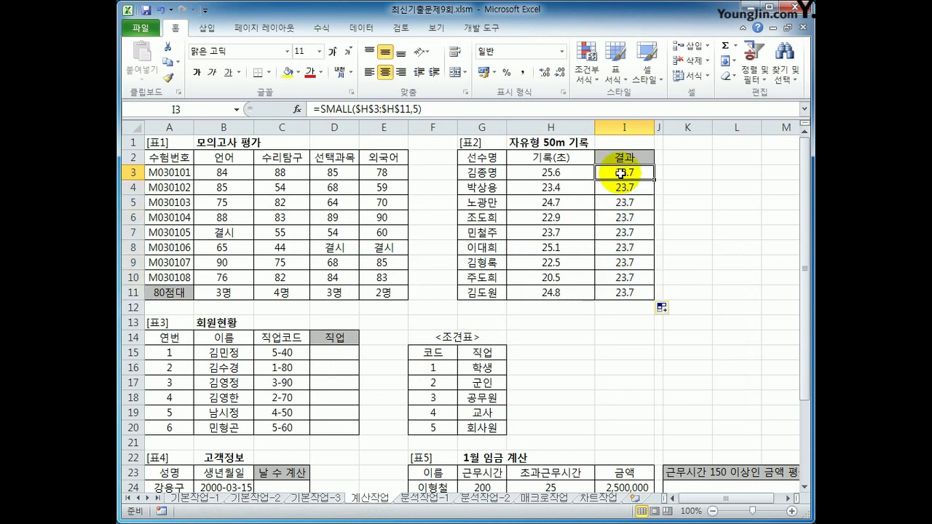
left_click(559, 173)
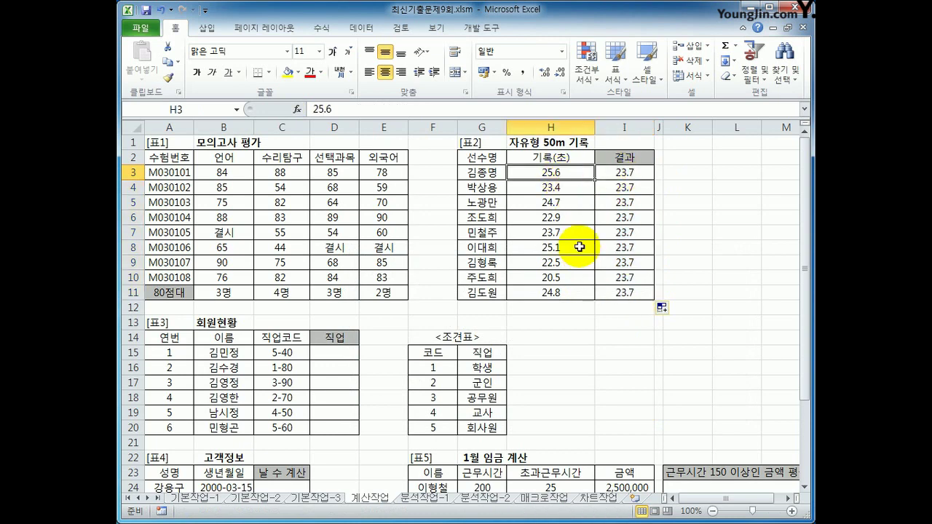
left_click(635, 177)
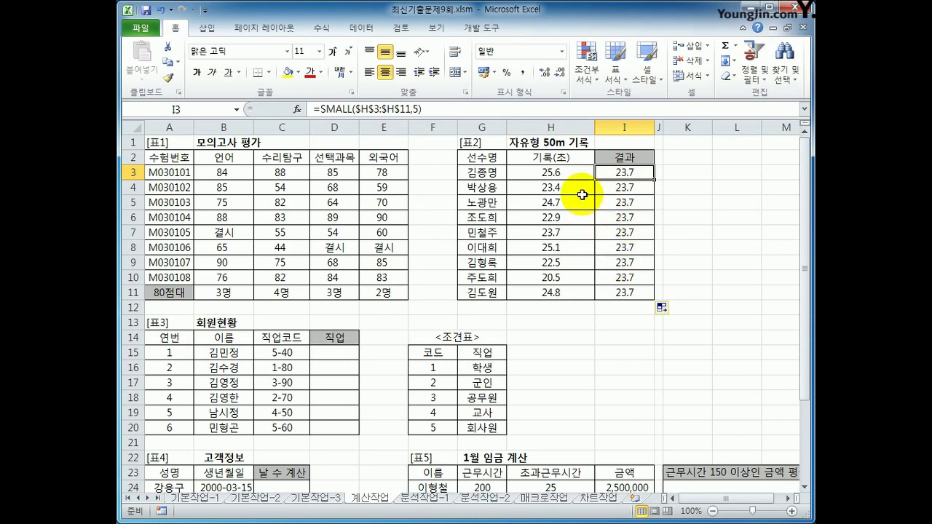
left_click(571, 176)
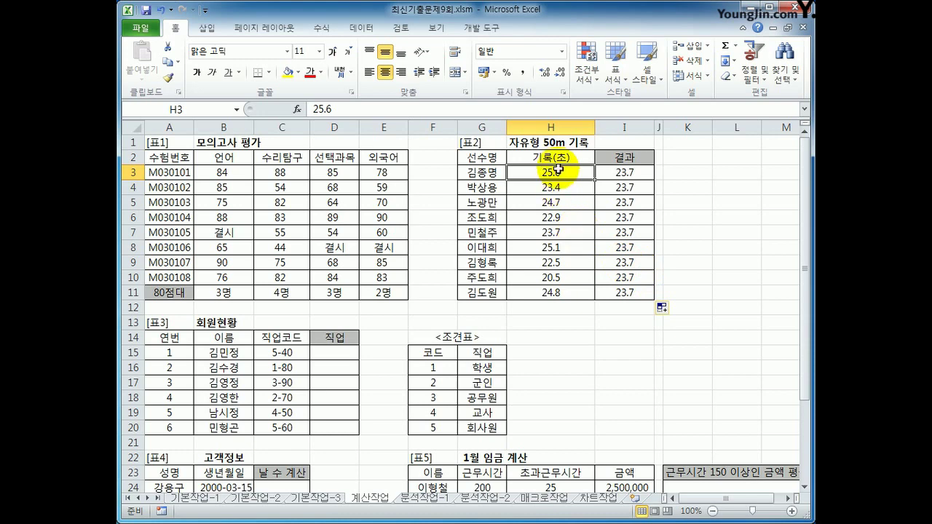
left_click_drag(556, 172, 557, 292)
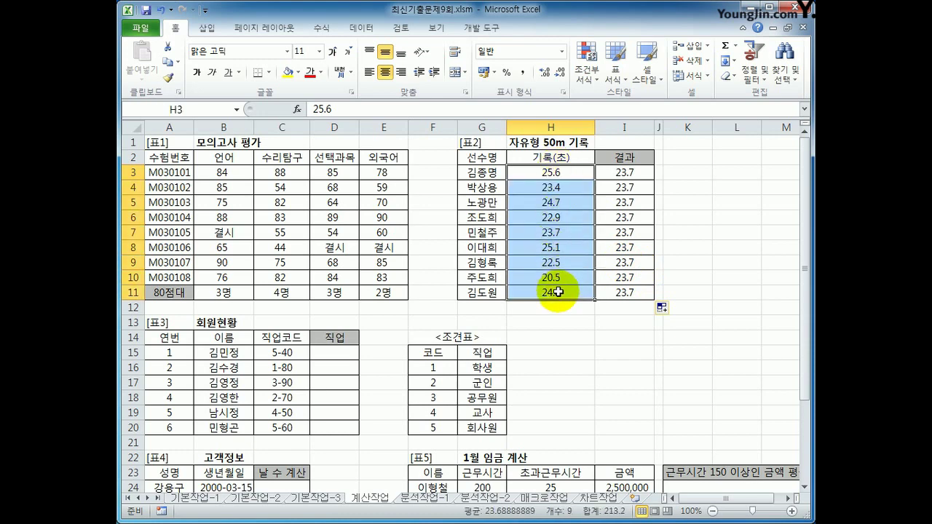
left_click_drag(557, 172, 557, 290)
left_click(557, 280)
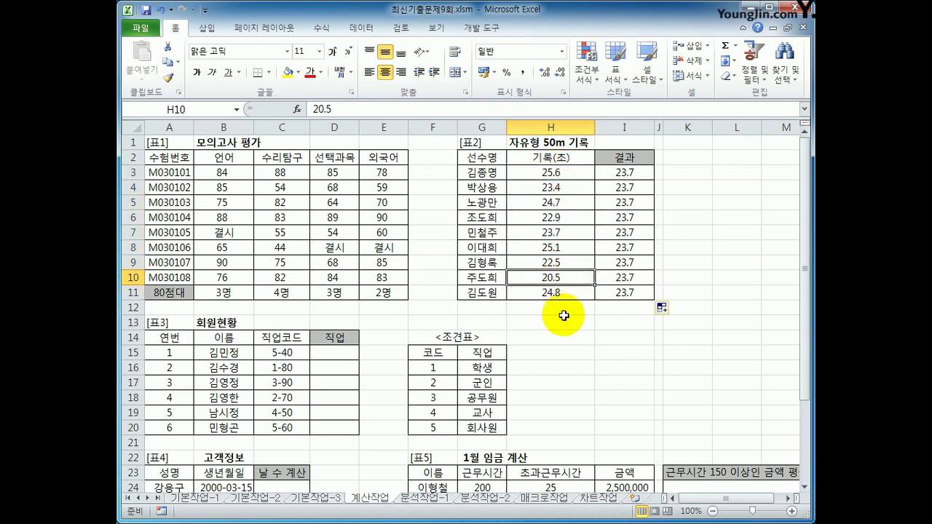
left_click(558, 262)
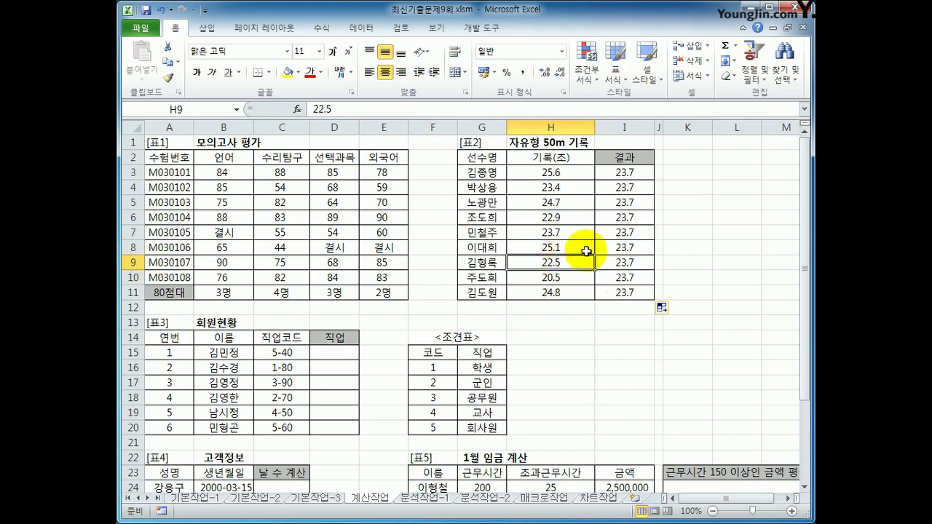
left_click(575, 216)
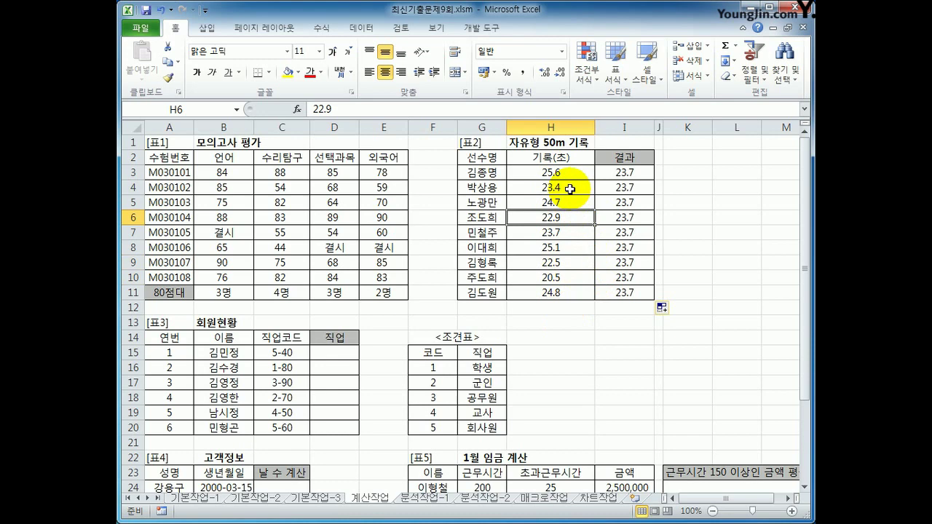
left_click(570, 189)
left_click(570, 227)
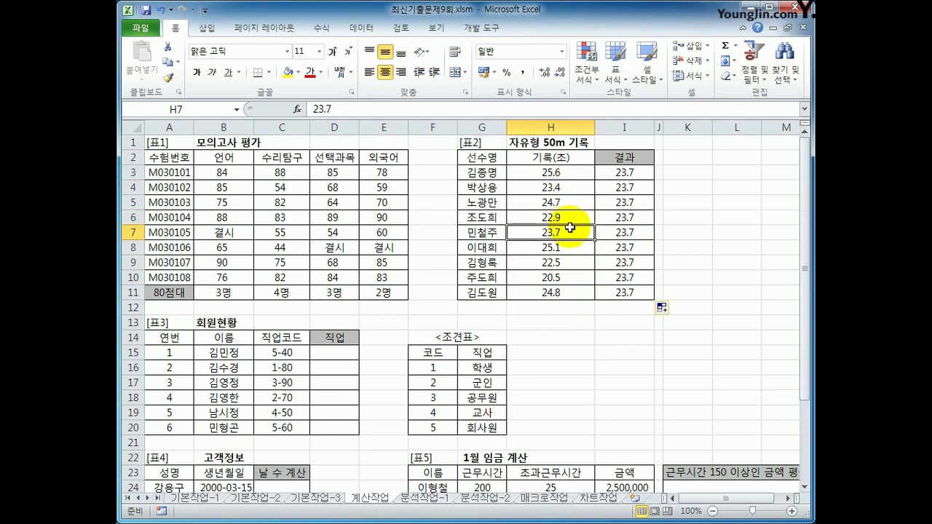
left_click_drag(617, 173, 620, 291)
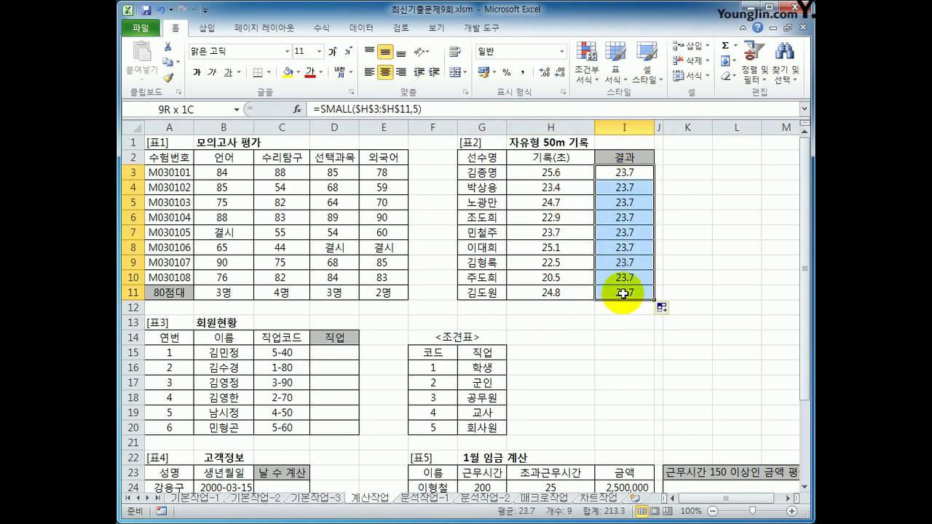
Wrap the SMALL formula in I3 in an IF function with the test H3<=SMALL($H$3:$H$11,5)
left_click(622, 173)
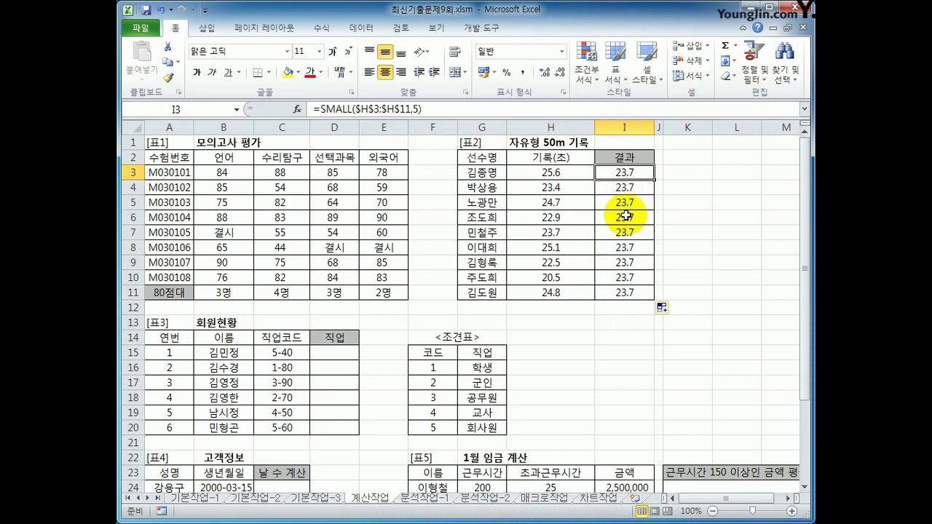
left_click(321, 108)
type("IF(")
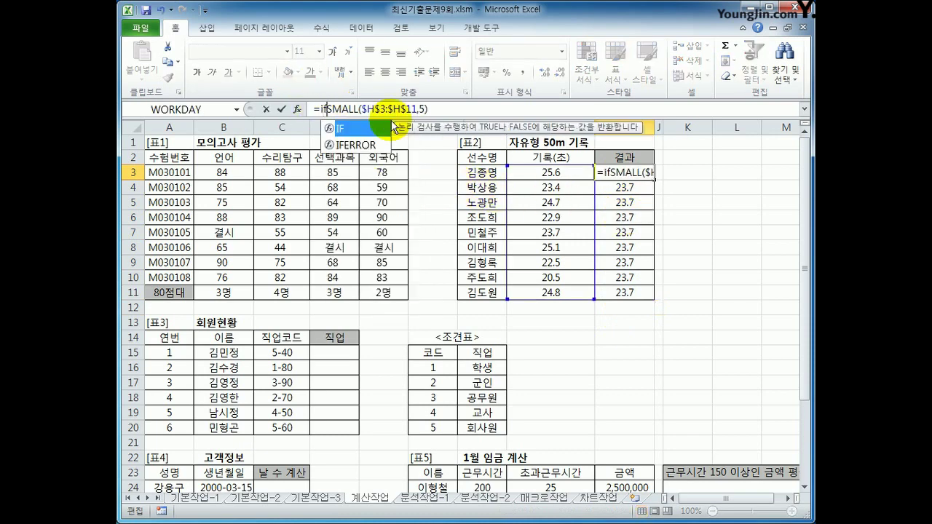
left_click(521, 174)
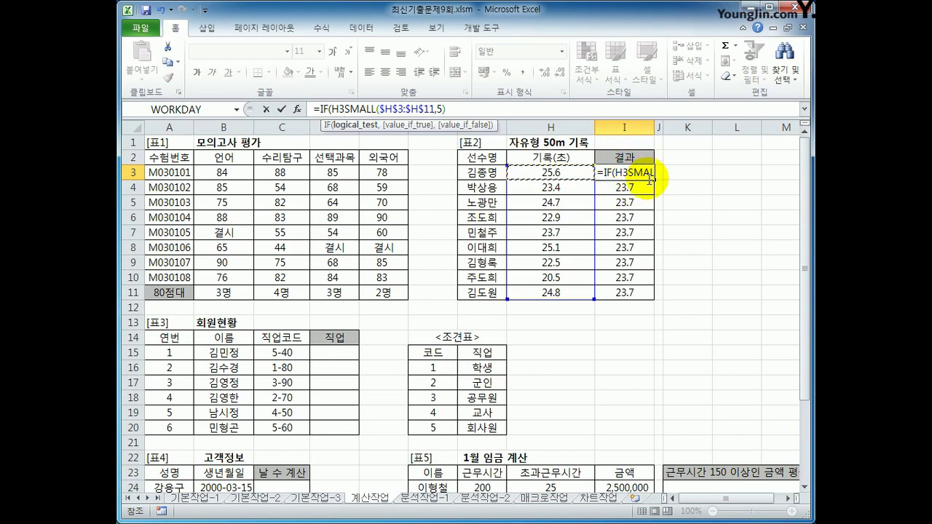
type("<=")
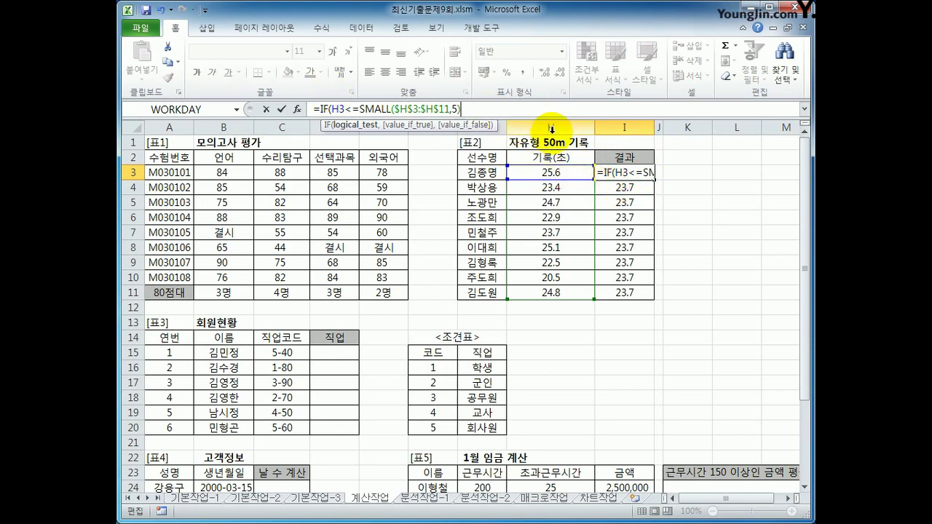
Complete the IF formula in I3 so it returns "결승진출" when the test is true and an empty text "" otherwise
left_click(321, 109)
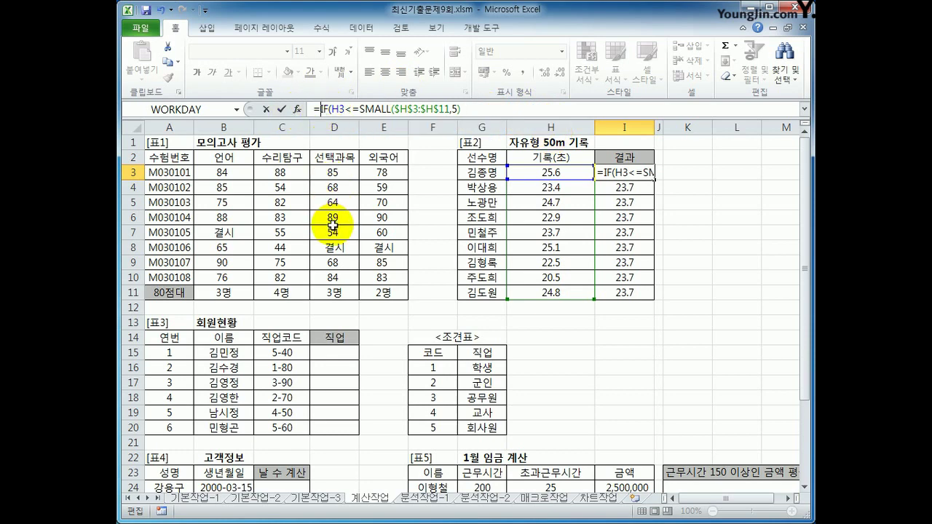
left_click(297, 108)
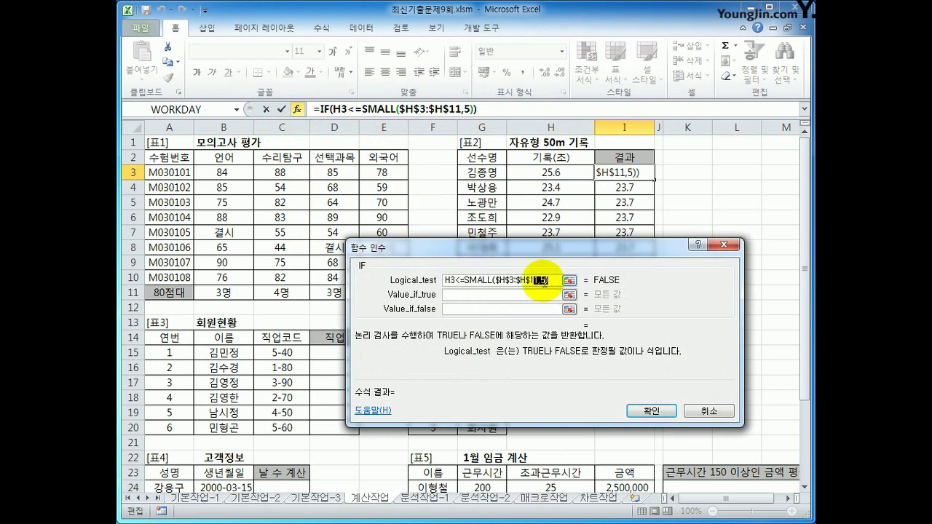
left_click(453, 294)
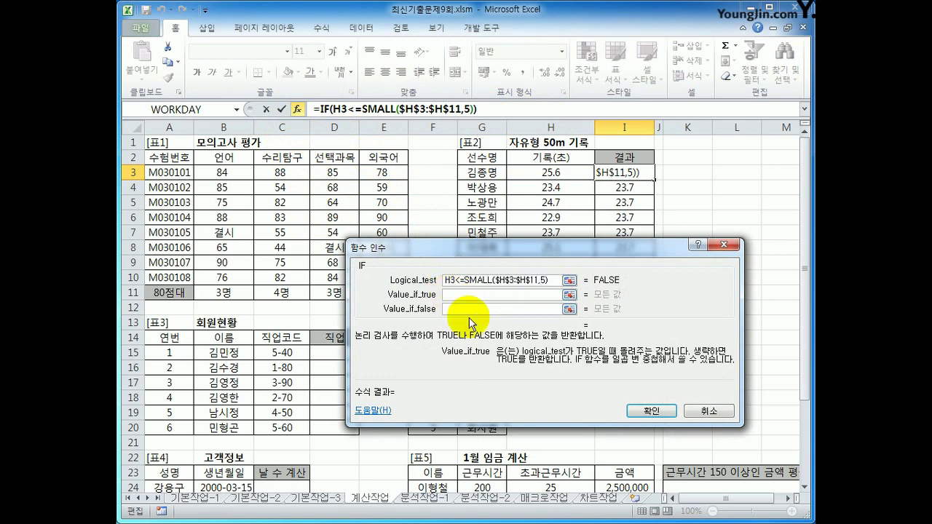
type("ㄱ승진출")
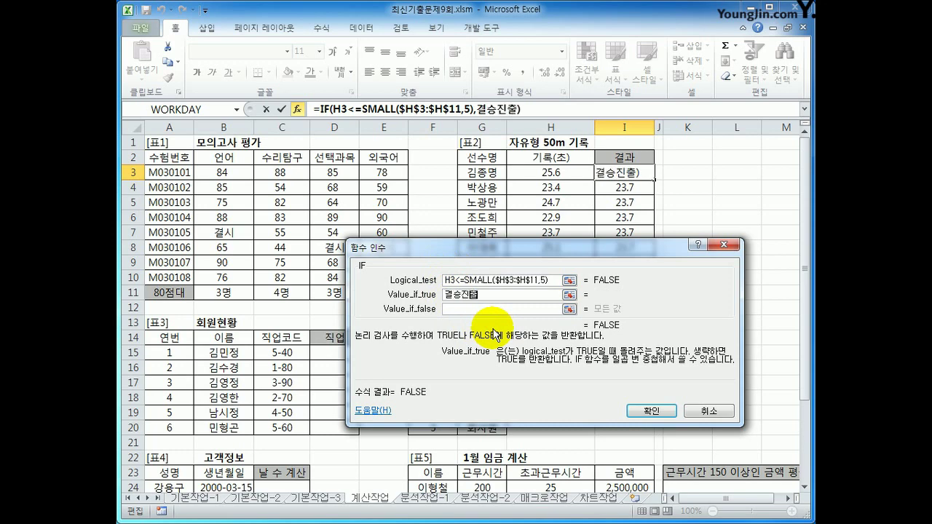
key("Tab")
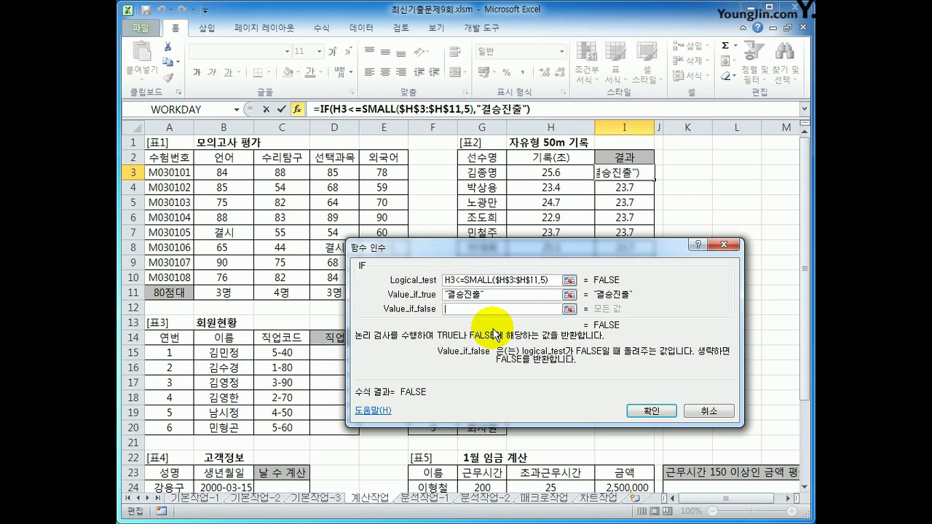
type("\"")
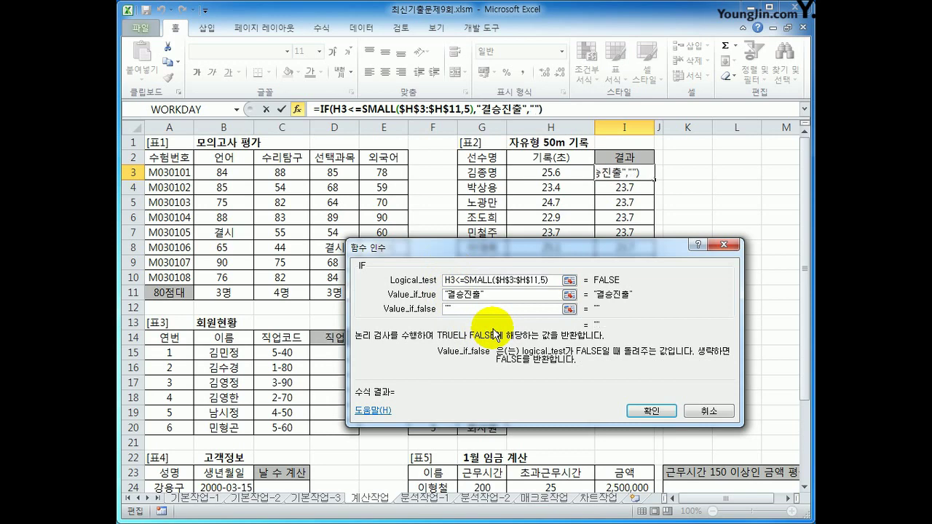
type("\"")
left_click(651, 411)
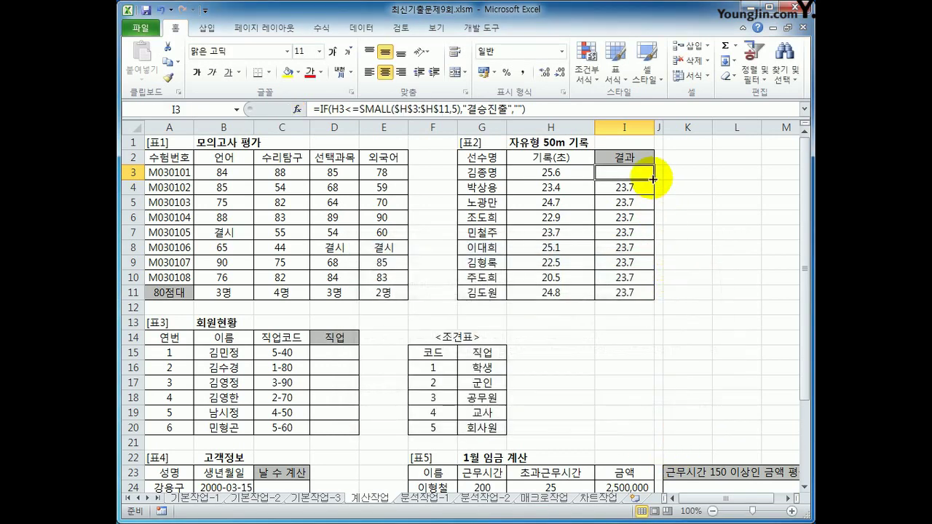
Fill the IF formula from I3 down to I11 and check the rows marked 결승진출
left_click_drag(653, 179, 648, 295)
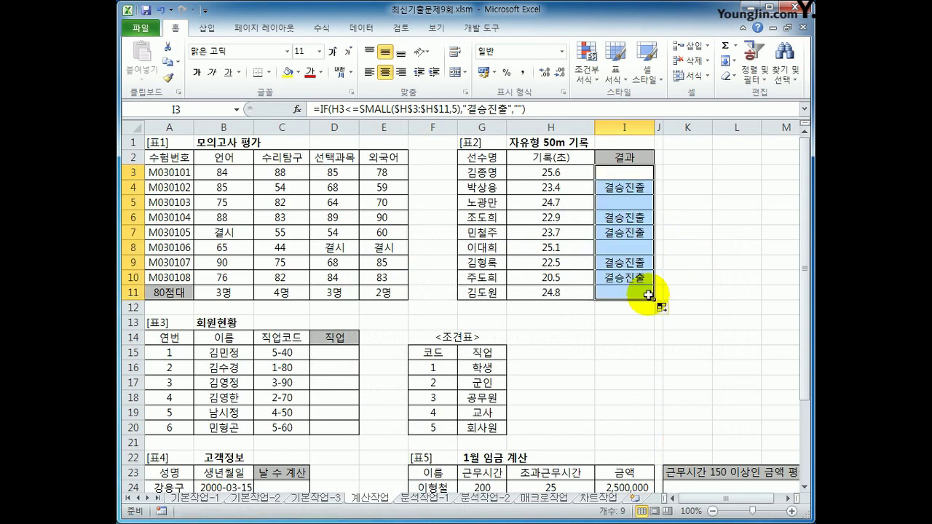
left_click(633, 188)
left_click(634, 218)
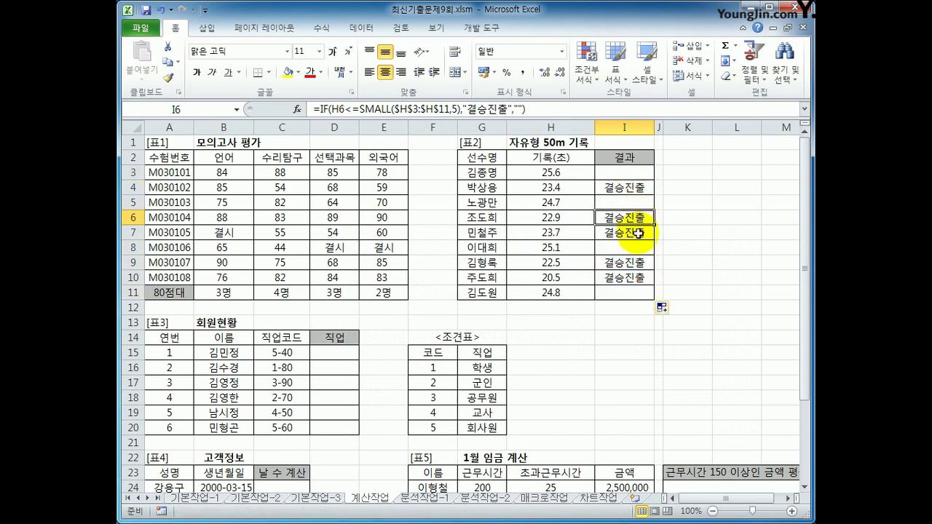
left_click(633, 232)
left_click(635, 264)
left_click(640, 278)
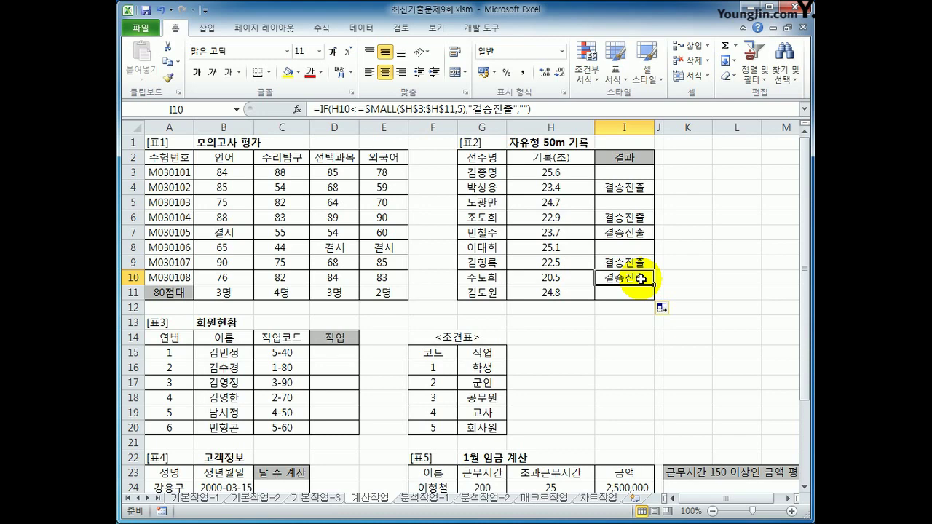
Examine the 조견표 lookup range F16:G20 and the 직업코드 values in C15:C20 for the 표3 직업 column
left_click(349, 353)
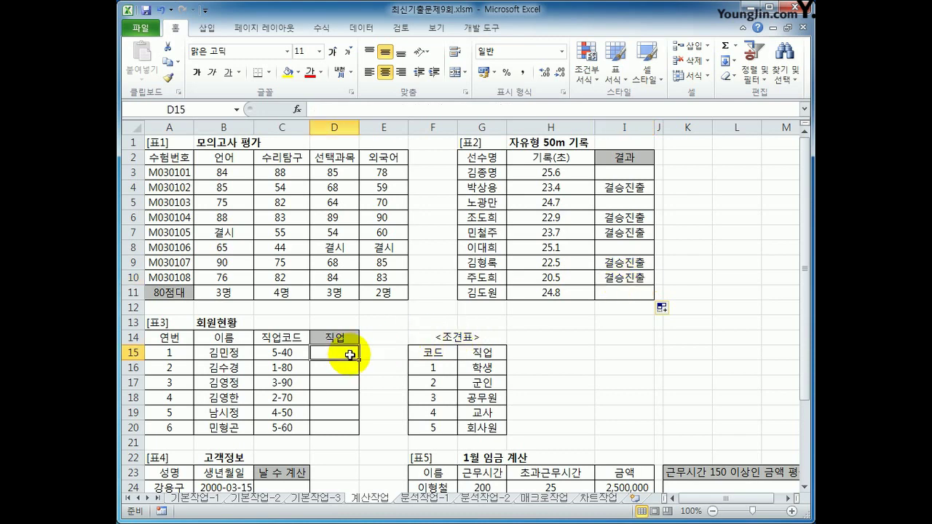
left_click_drag(434, 367, 474, 430)
left_click(351, 354)
left_click_drag(290, 353, 294, 434)
left_click(337, 352)
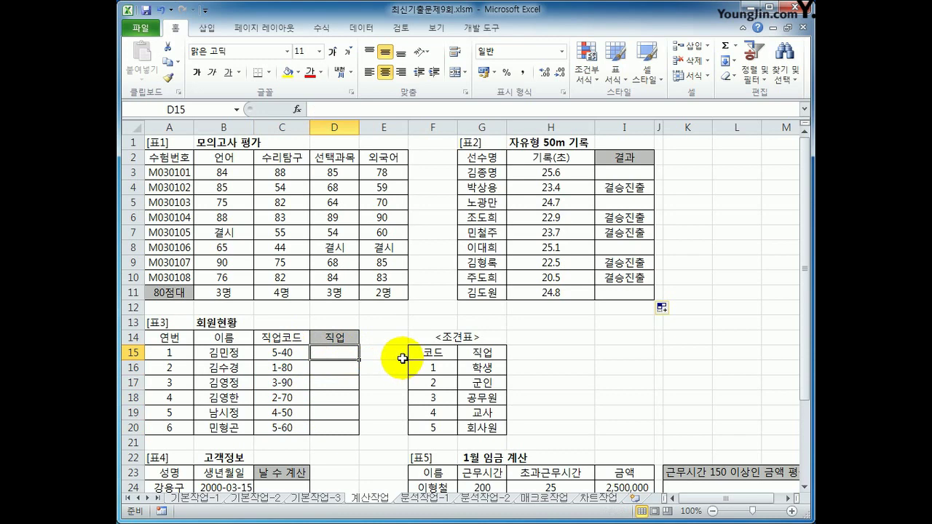
Enter a LEFT formula in D15 that extracts 1 character from C15 and fill it down to D20
type("=")
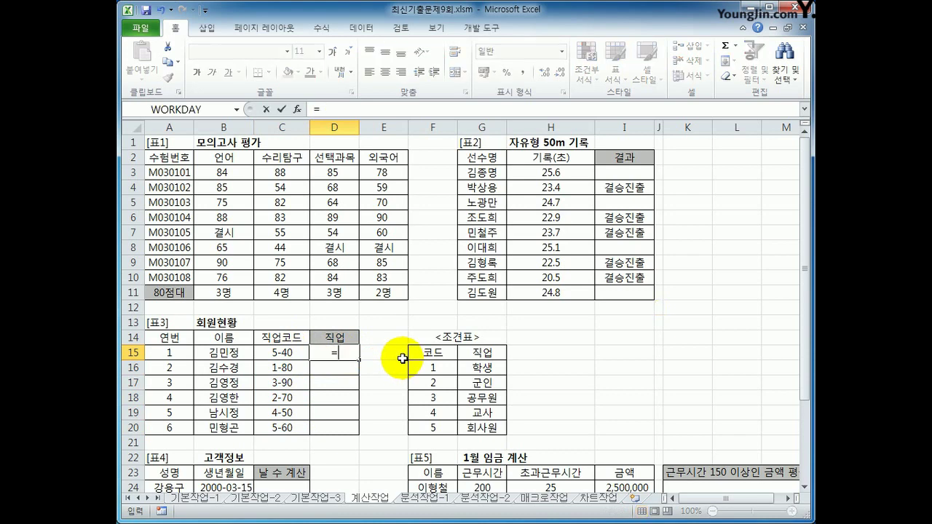
type("lef")
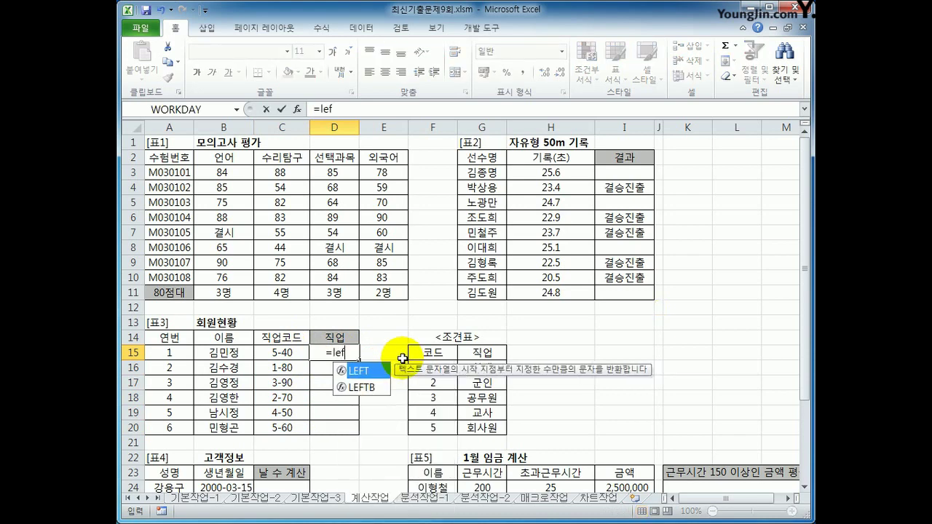
key("Tab")
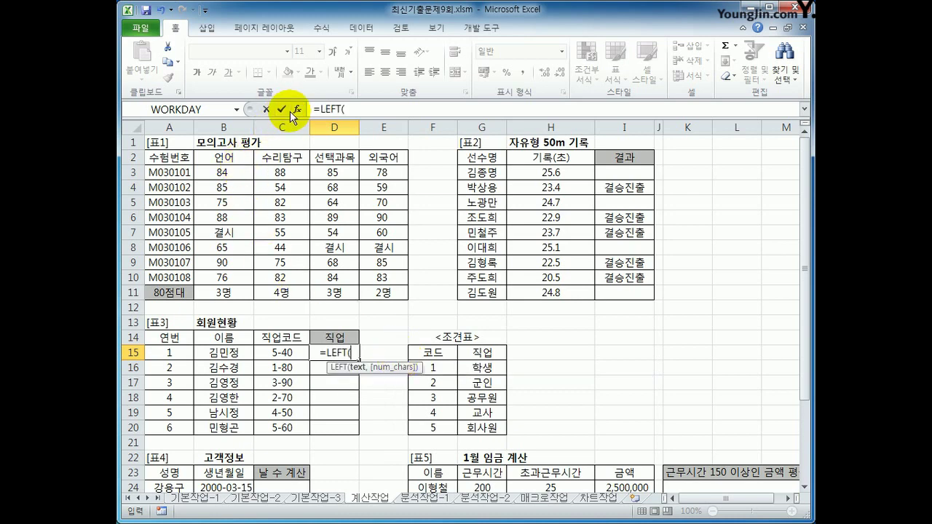
left_click(297, 110)
left_click(282, 352)
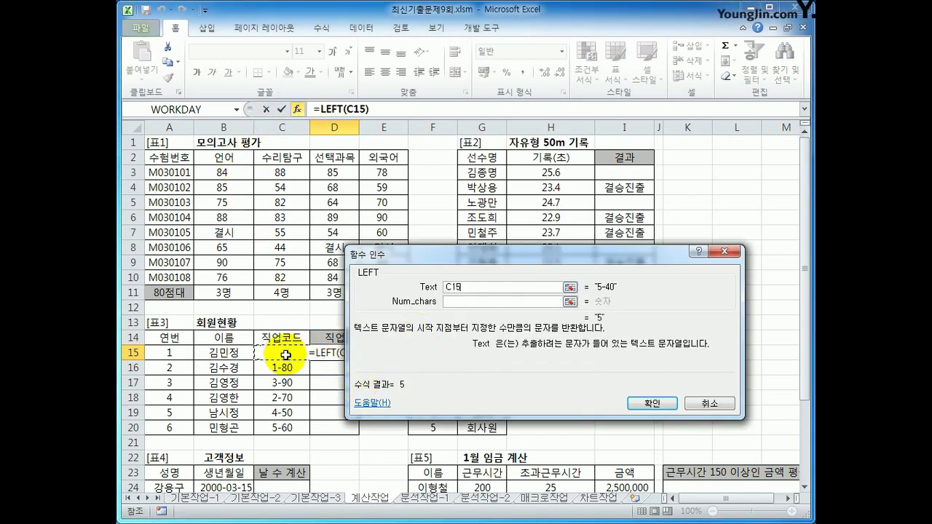
left_click(471, 301)
type("1")
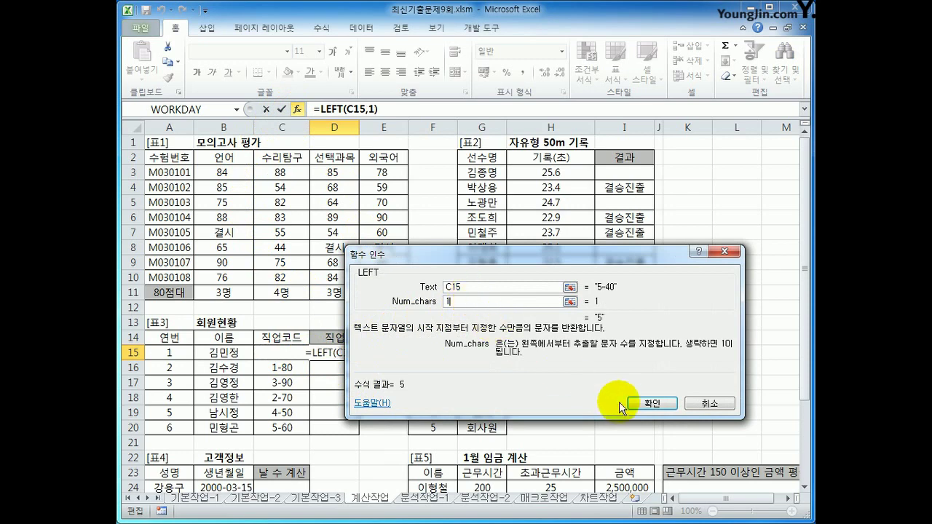
left_click(640, 403)
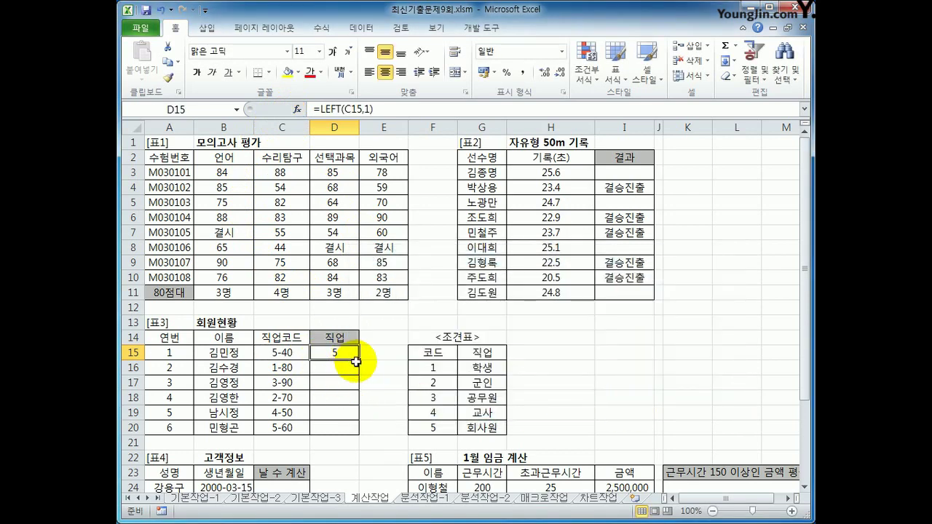
left_click_drag(360, 360, 352, 433)
Compare the extracted codes in D15:D20 with the 직업코드 values and match them to the jobs in the 조견표 table
left_click_drag(286, 352, 284, 424)
left_click_drag(335, 353, 334, 430)
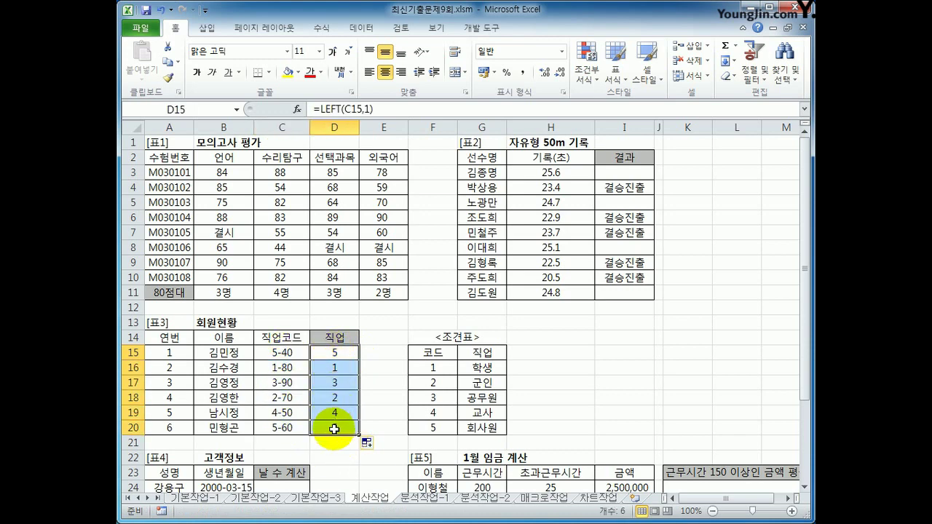
left_click_drag(445, 368, 480, 428)
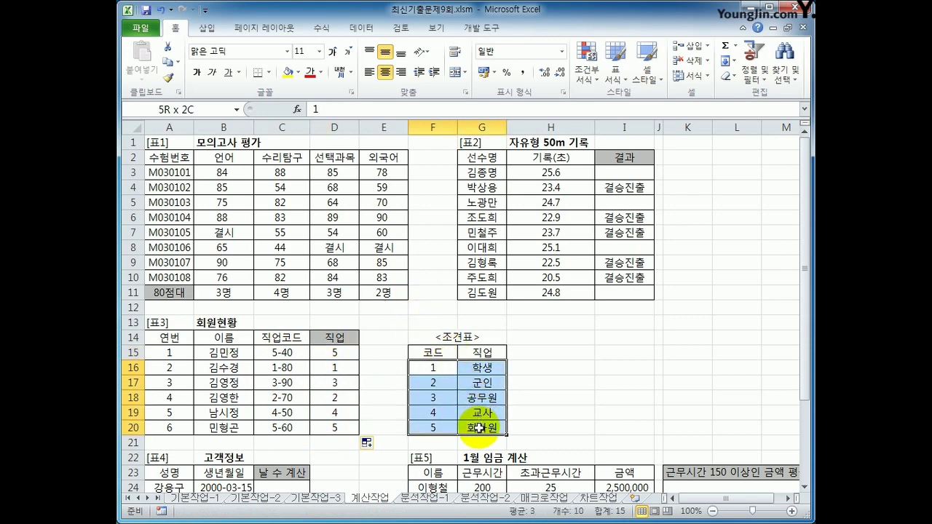
left_click(348, 353)
left_click(480, 428)
left_click(350, 370)
left_click(481, 368)
left_click(348, 382)
left_click(498, 401)
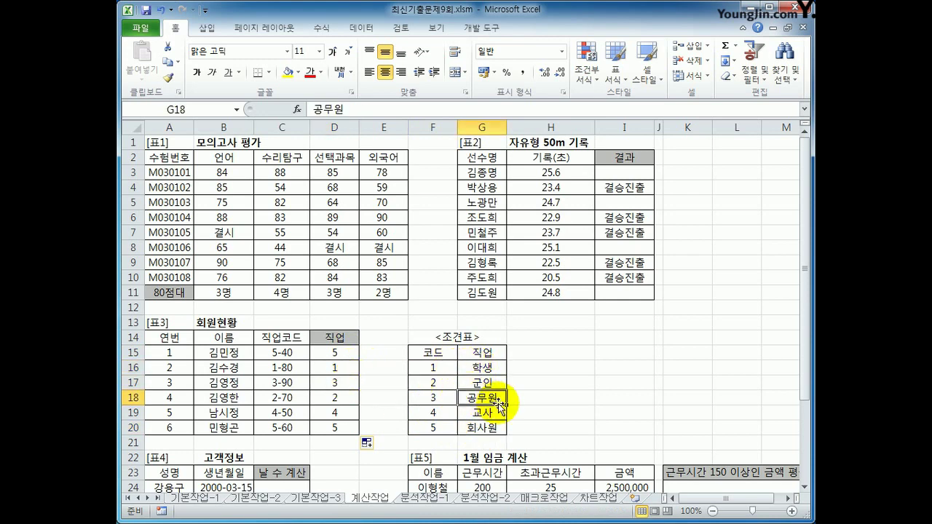
Try to wrap the LEFT formula in D15 in a VLOOKUP with the absolute table array $F$16:$G$20
left_click(345, 353)
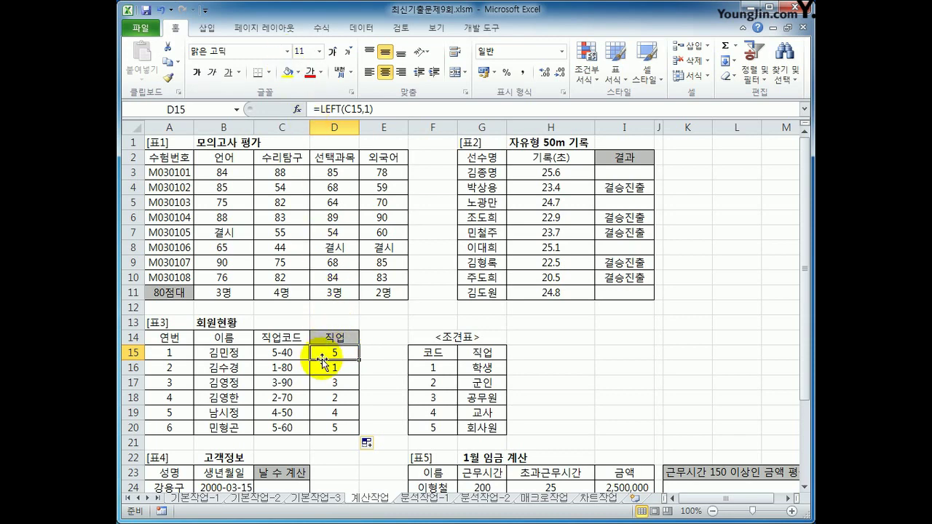
left_click(320, 109)
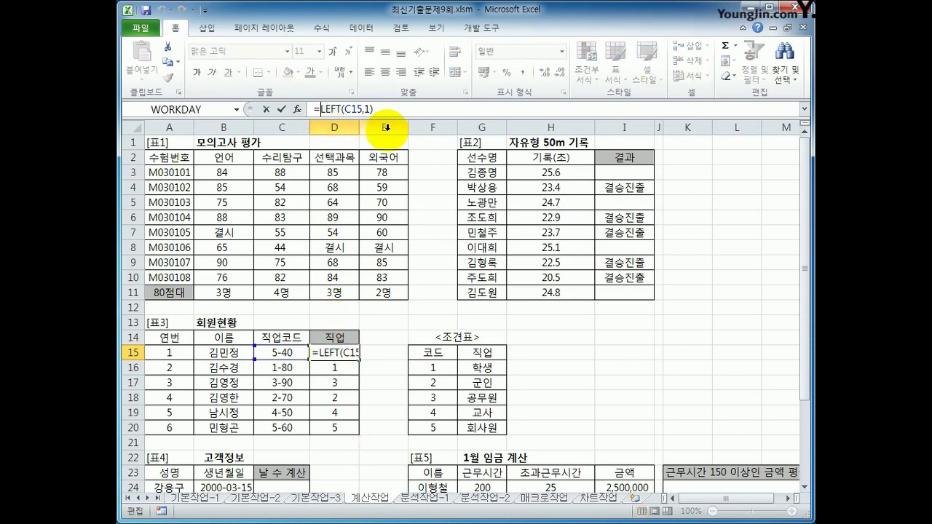
type("VLOOKUP(")
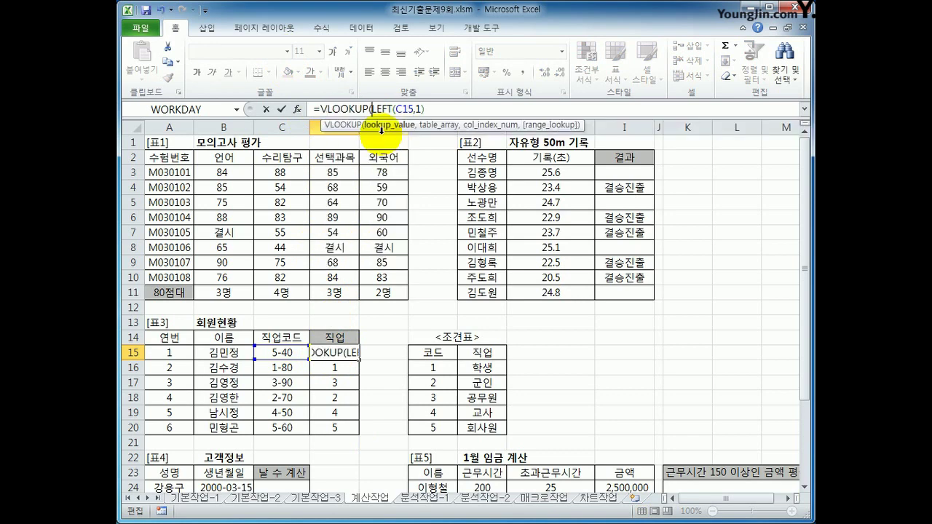
left_click(297, 109)
left_click_drag(479, 231, 536, 155)
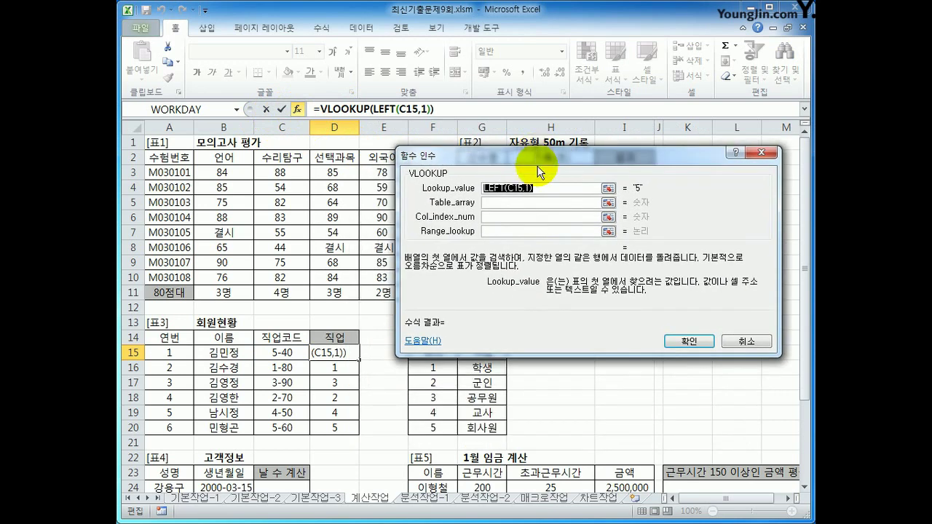
left_click(503, 202)
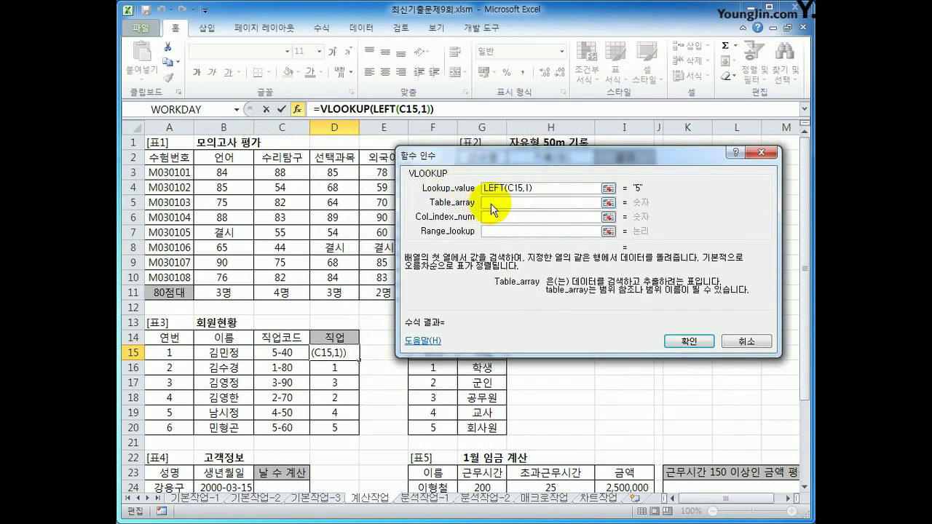
left_click(444, 363)
left_click_drag(444, 362, 468, 431)
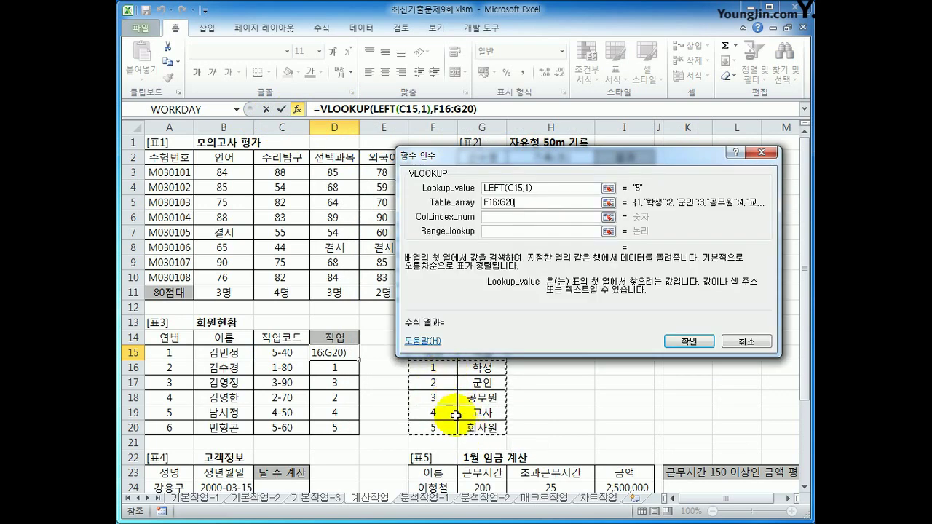
key("F4")
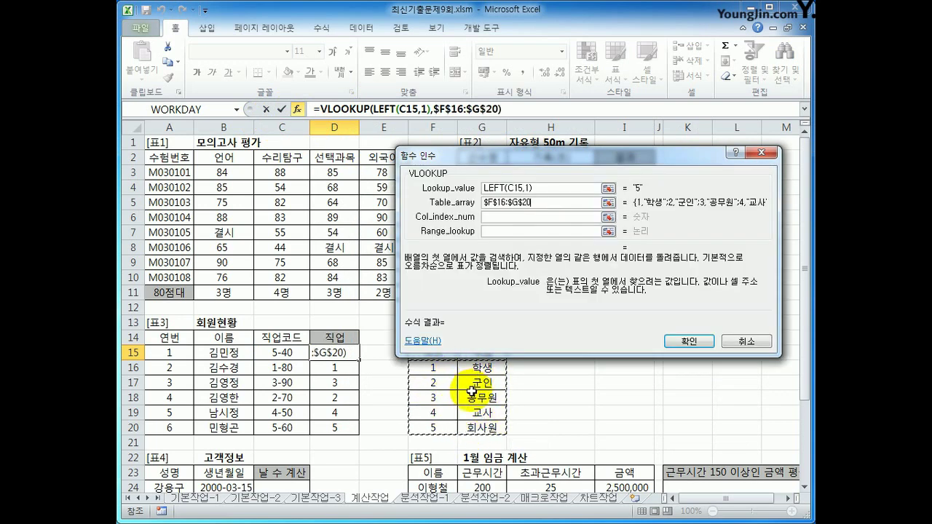
Set the VLOOKUP column index to 2 and range lookup to 0, and fill the formula down to D20
left_click(498, 224)
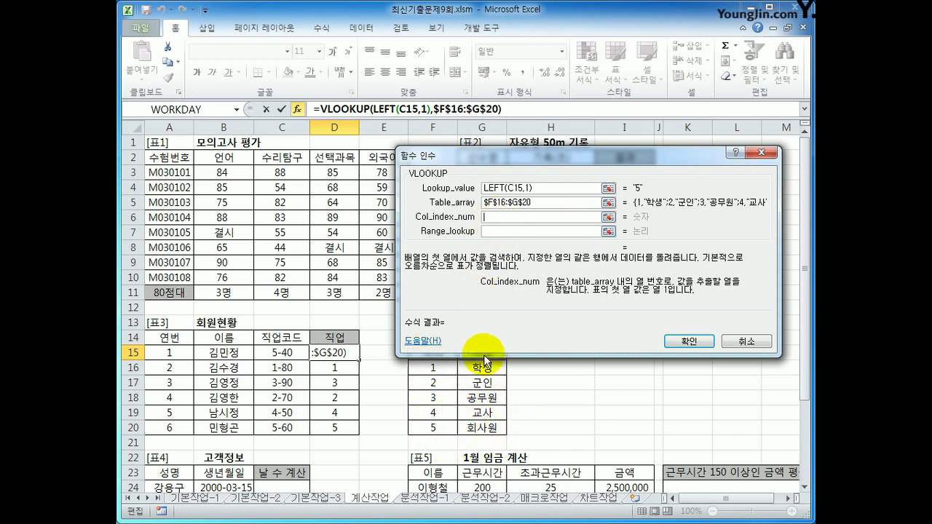
type("2")
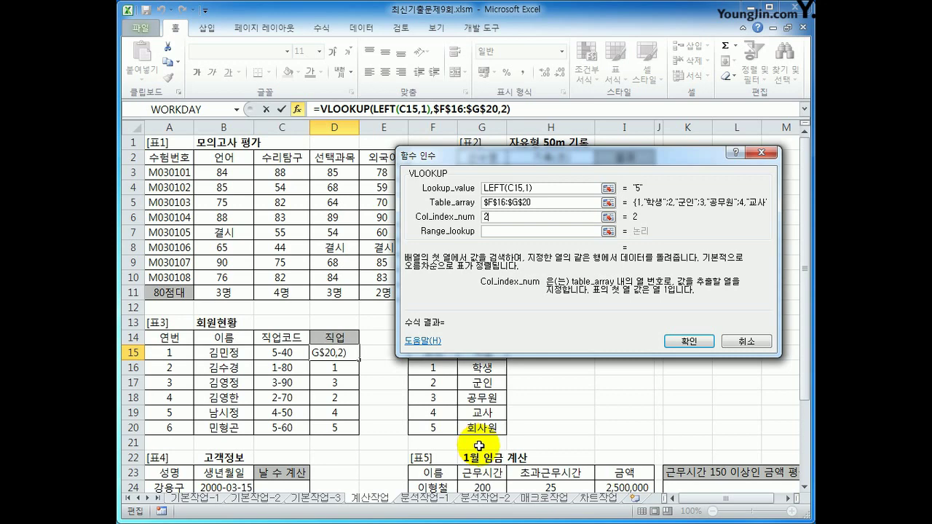
left_click(503, 232)
type("0")
left_click(691, 343)
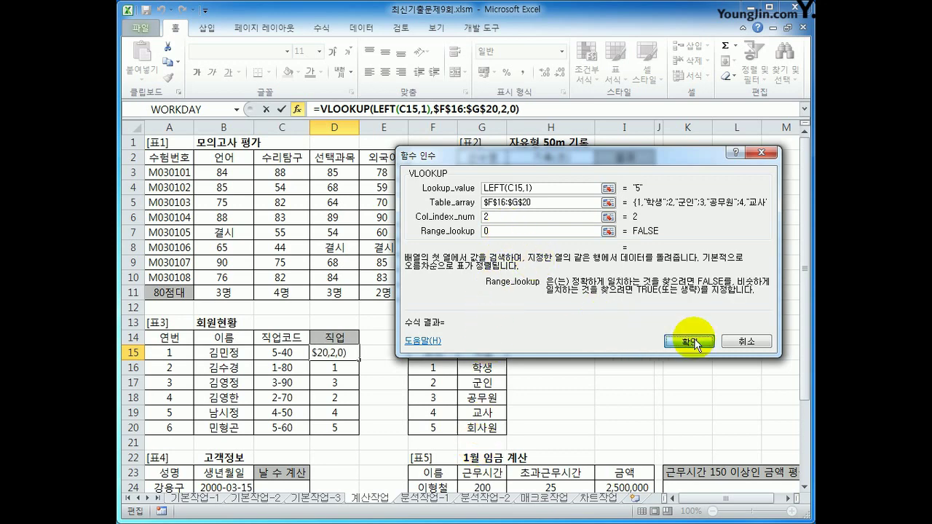
left_click_drag(359, 359, 367, 429)
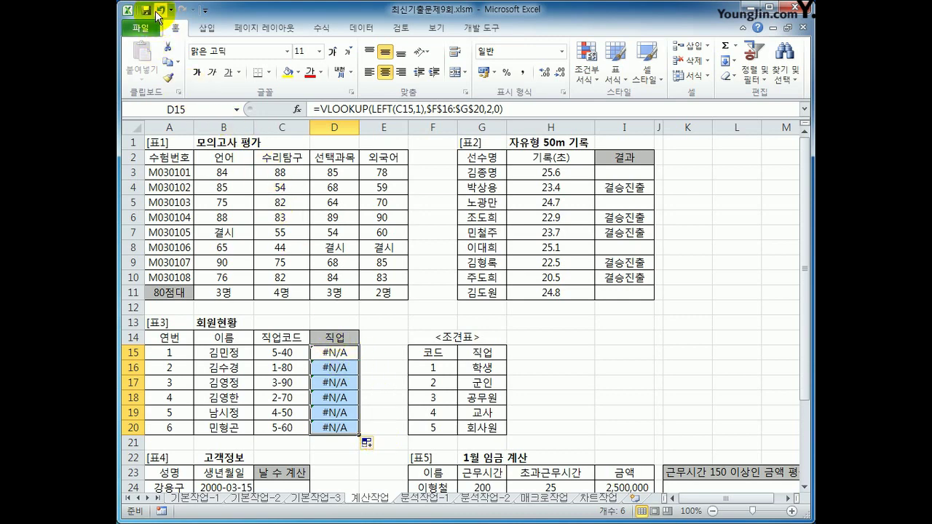
Undo the VLOOKUP fill and the VLOOKUP formula entry in D15
left_click(159, 11)
left_click(161, 11)
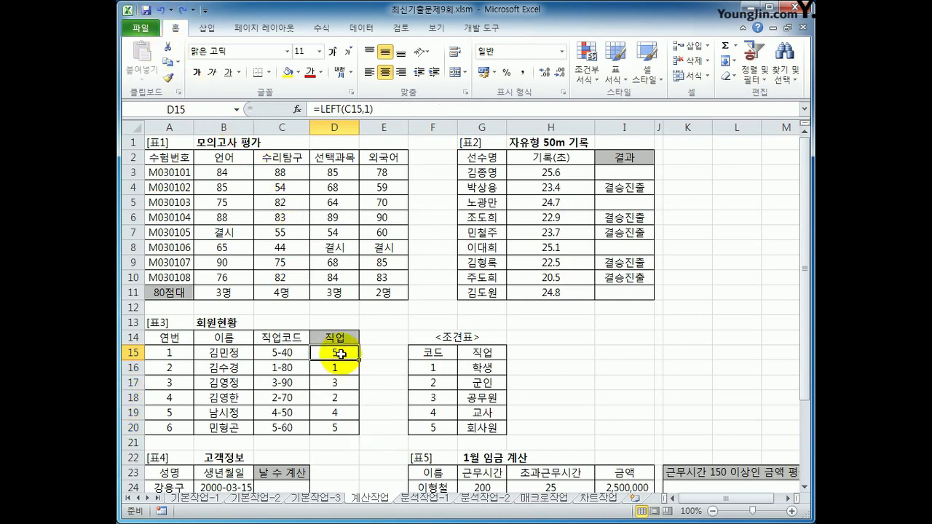
Compare the LEFT result in D15 with the 코드 values in the 조견표 table, F16:F20
left_click_drag(434, 368, 469, 434)
left_click(336, 353)
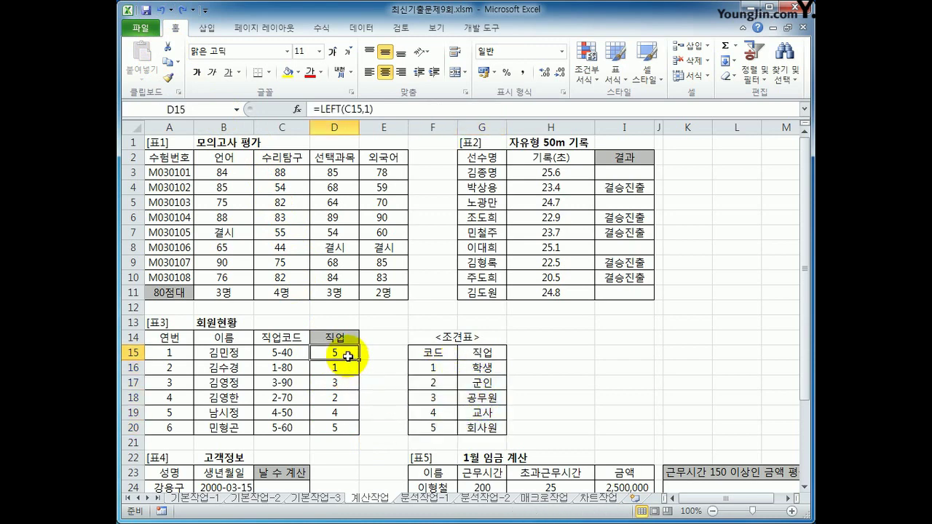
left_click(423, 368)
left_click(423, 412)
left_click(424, 427)
left_click(336, 350)
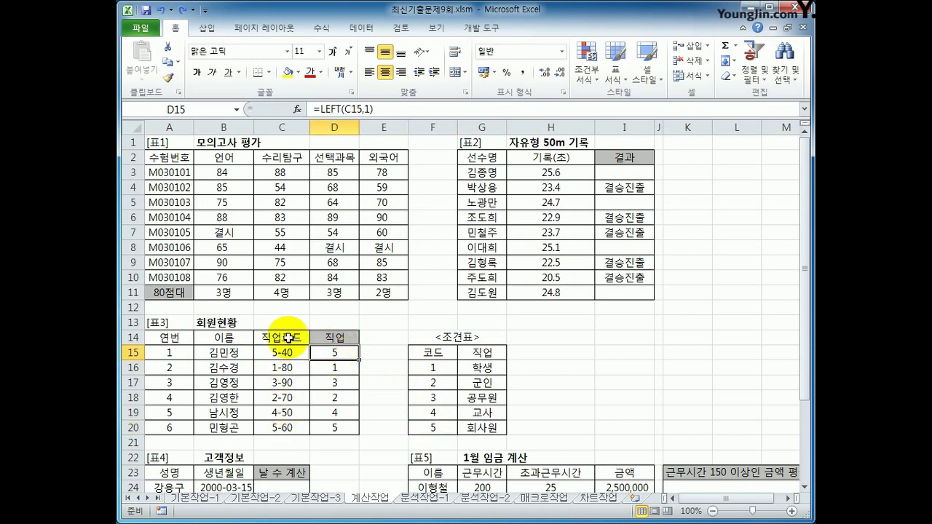
Compare the extracted codes in D15:D20 with the whole 코드 column of the 조견표, F16:F20
left_click_drag(327, 354, 329, 427)
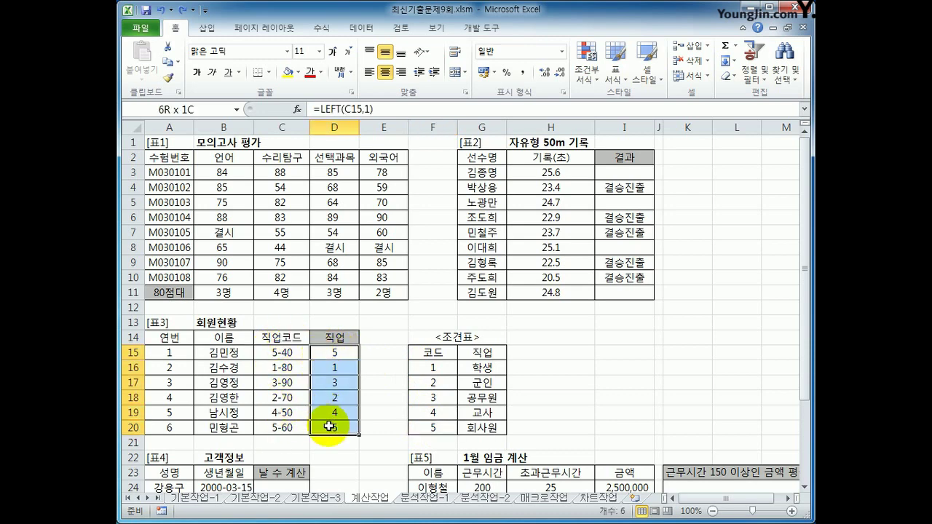
left_click_drag(432, 368, 434, 434)
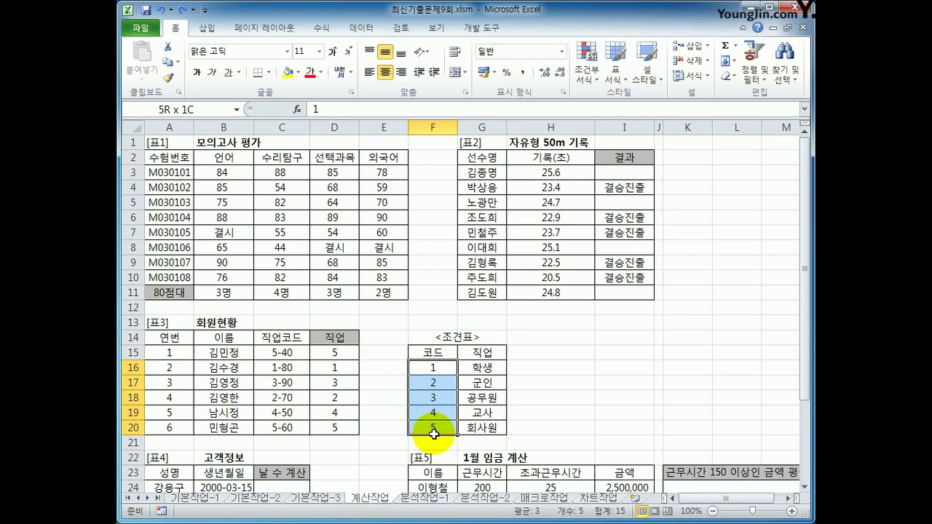
left_click(339, 353)
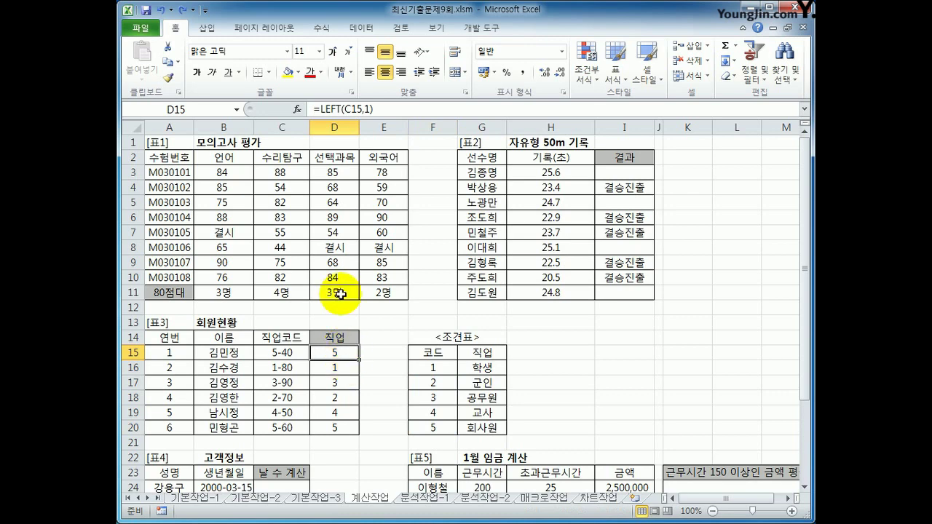
Wrap the LEFT formula in D15 in VALUE, giving =VALUE(LEFT(C15,1)), and fill it down to D20
left_click(321, 110)
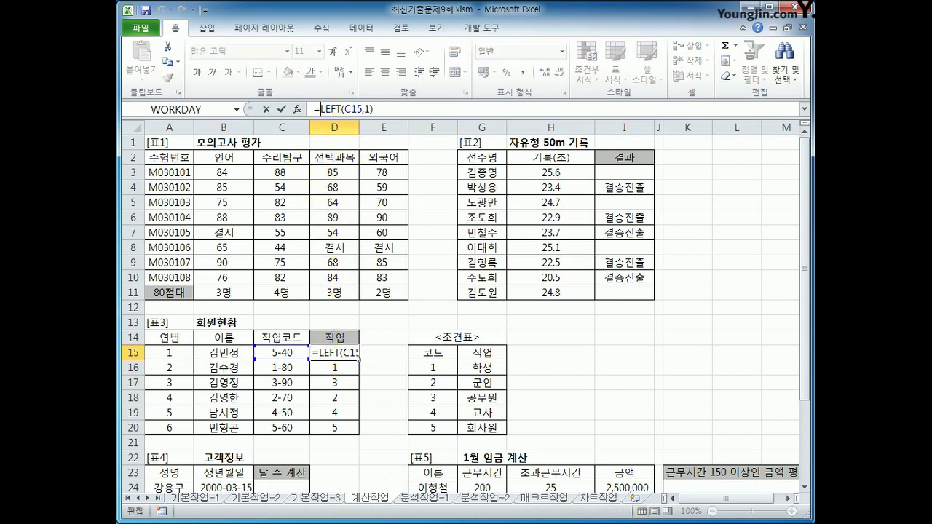
type("vl")
key("BackSpace")
type("a")
key("Tab")
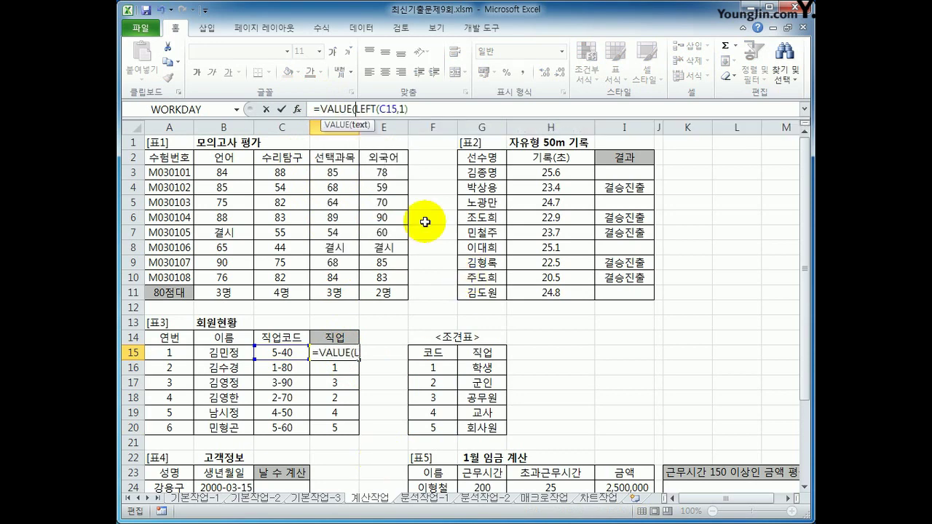
left_click(408, 109)
type(")")
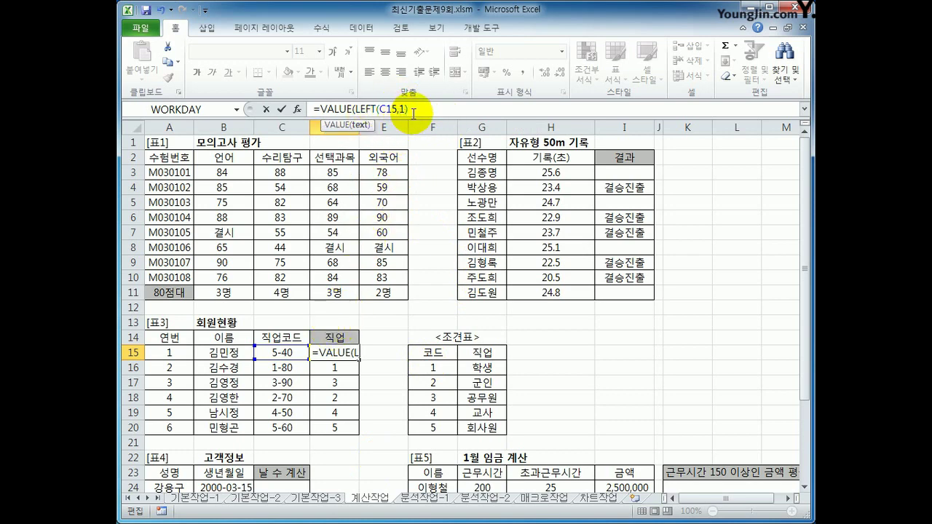
type(")")
key("Return")
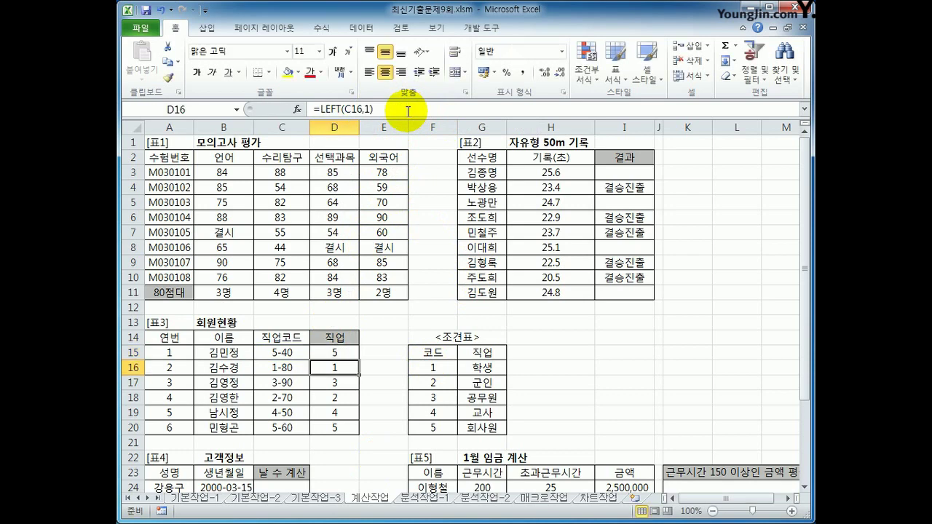
left_click(352, 353)
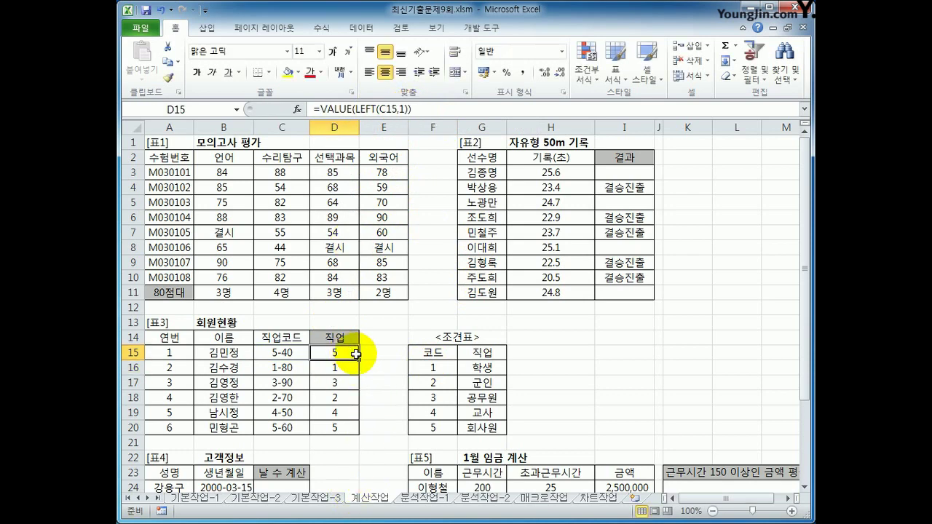
left_click_drag(359, 359, 346, 434)
Wrap the VALUE formula in D15 in a VLOOKUP with the absolute table array $F$16:$G$20
left_click(330, 354)
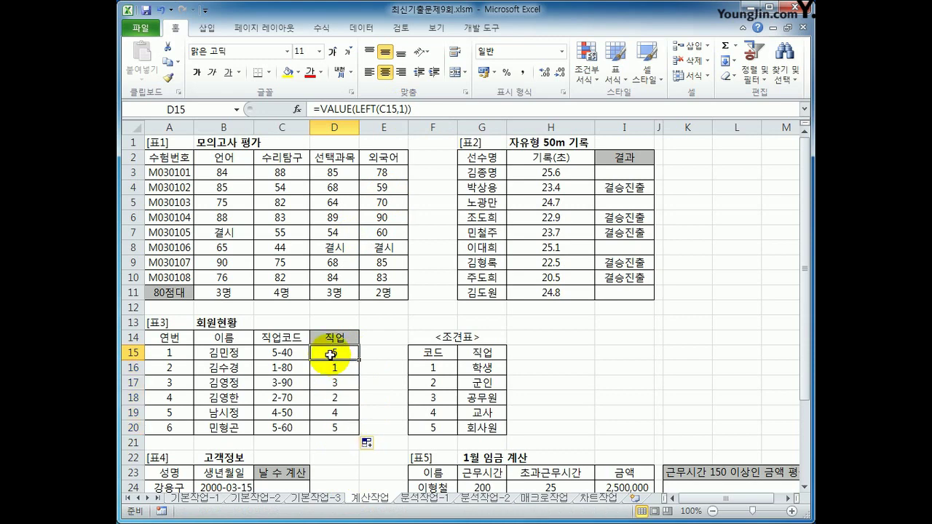
left_click(318, 109)
type("vl")
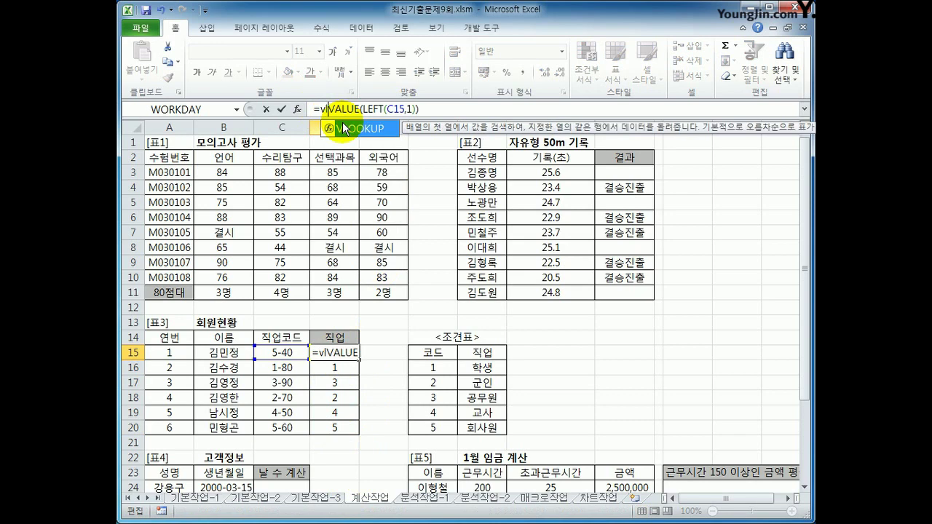
double_click(343, 128)
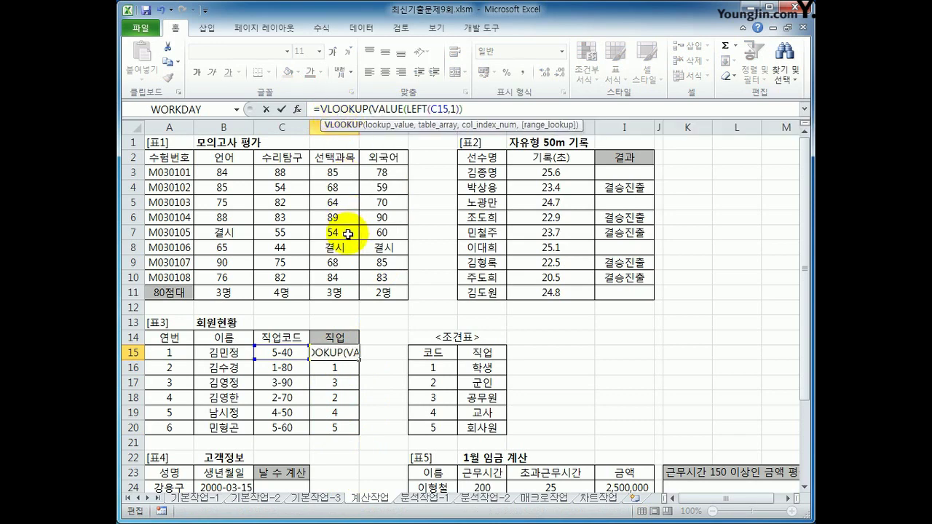
left_click(297, 108)
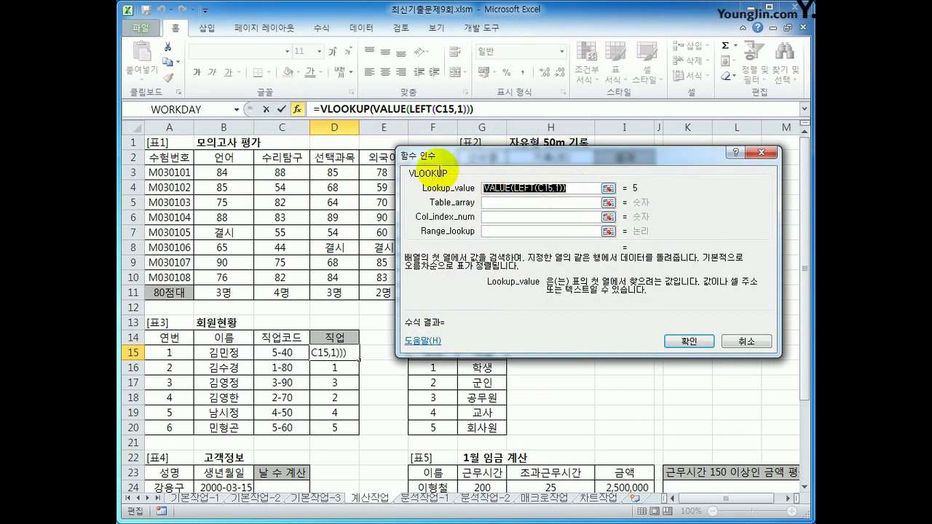
left_click(511, 201)
left_click_drag(433, 367, 481, 429)
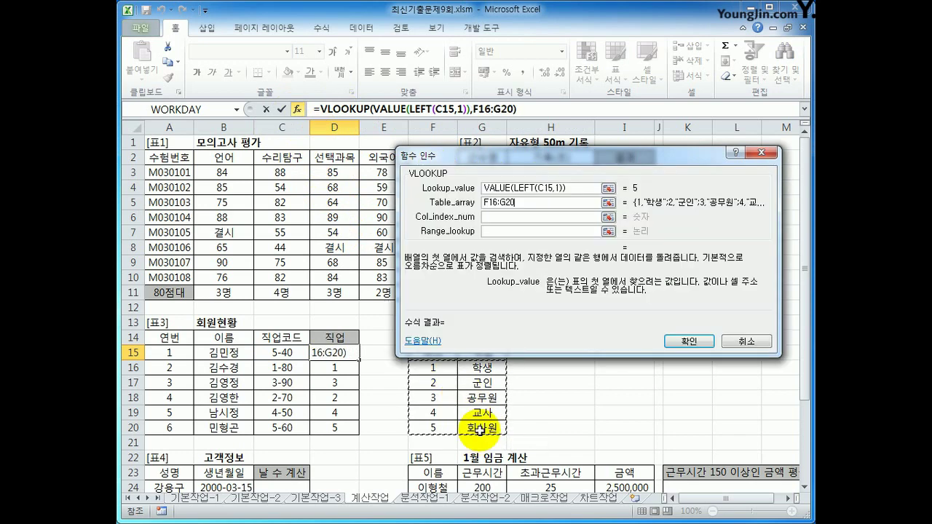
key("F4")
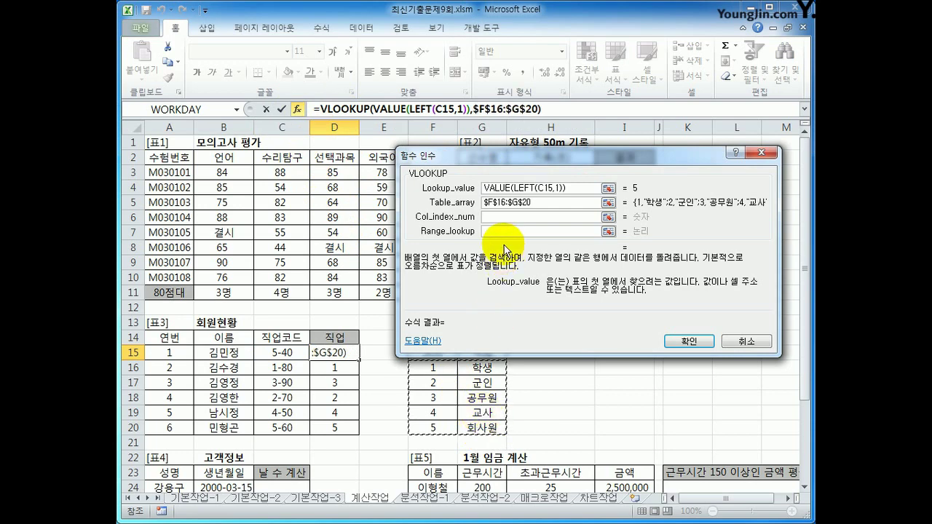
Complete the VLOOKUP in D15 with column index 2 and range lookup 0, and fill it down to D20
left_click(504, 217)
type("2")
left_click(506, 230)
type("0")
left_click(680, 341)
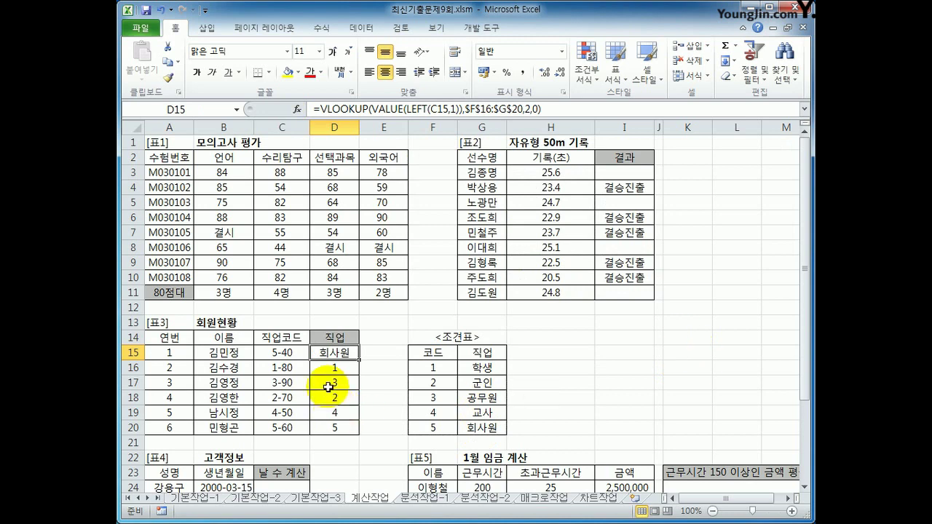
left_click_drag(358, 360, 356, 432)
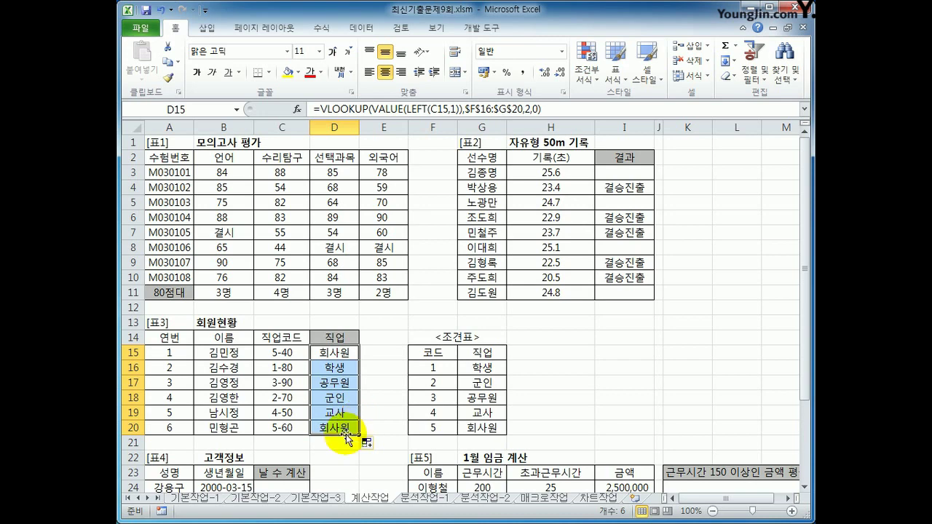
Start a DAYS360 formula in C24, the first 날 수 계산 cell of 표4
scroll(349, 427, "down", 3)
left_click(294, 356)
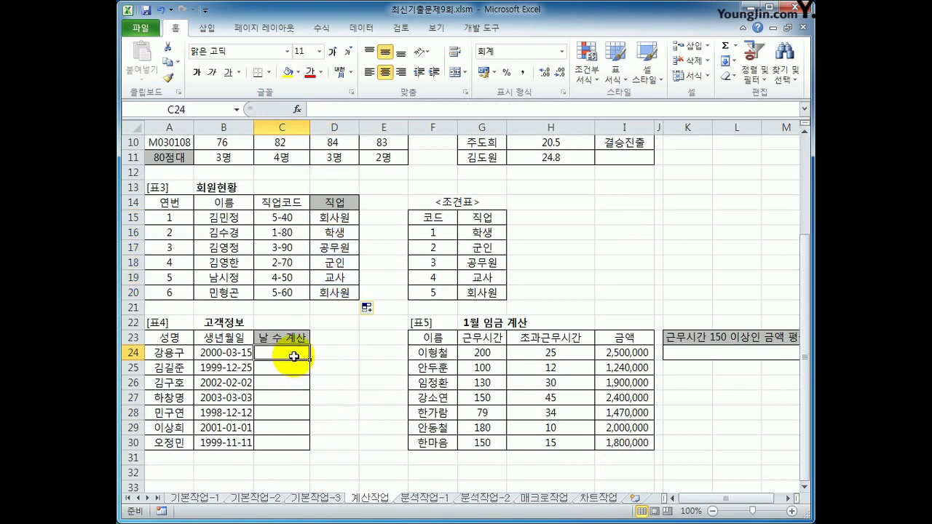
left_click_drag(231, 354, 227, 448)
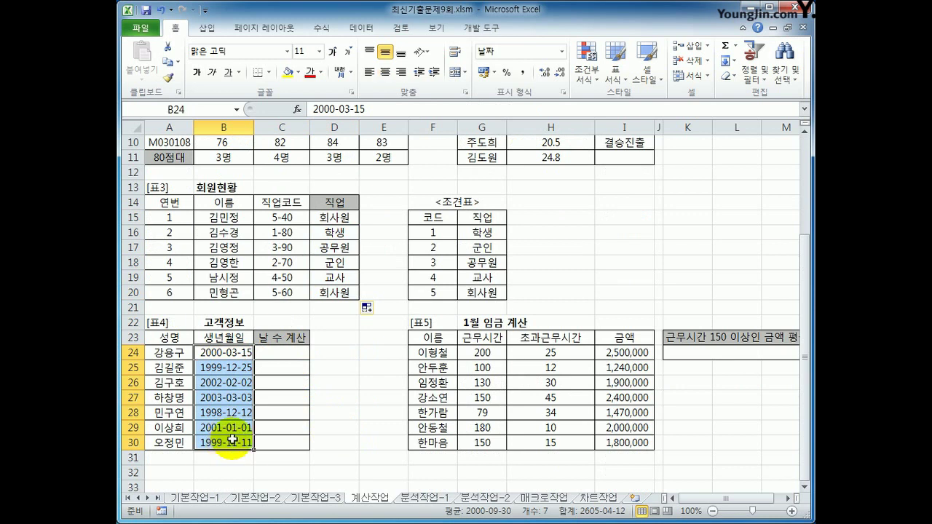
left_click(279, 348)
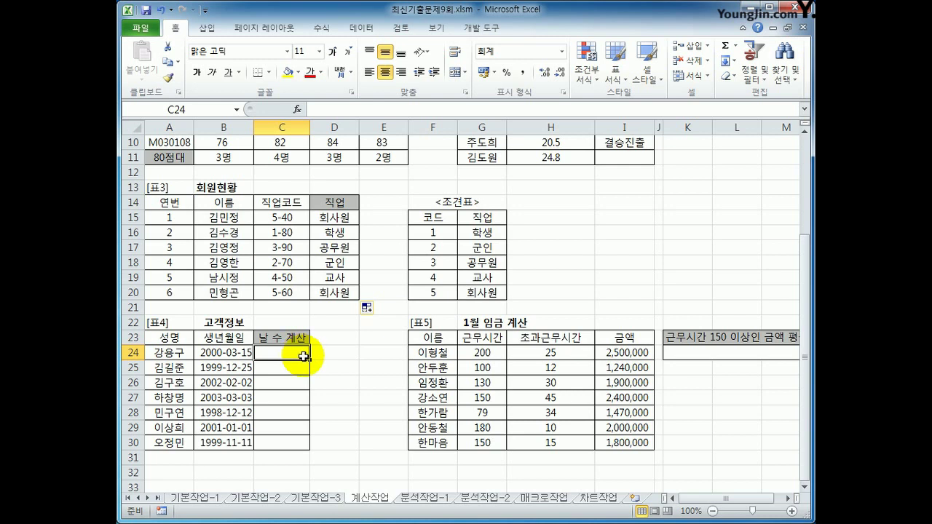
type("=da")
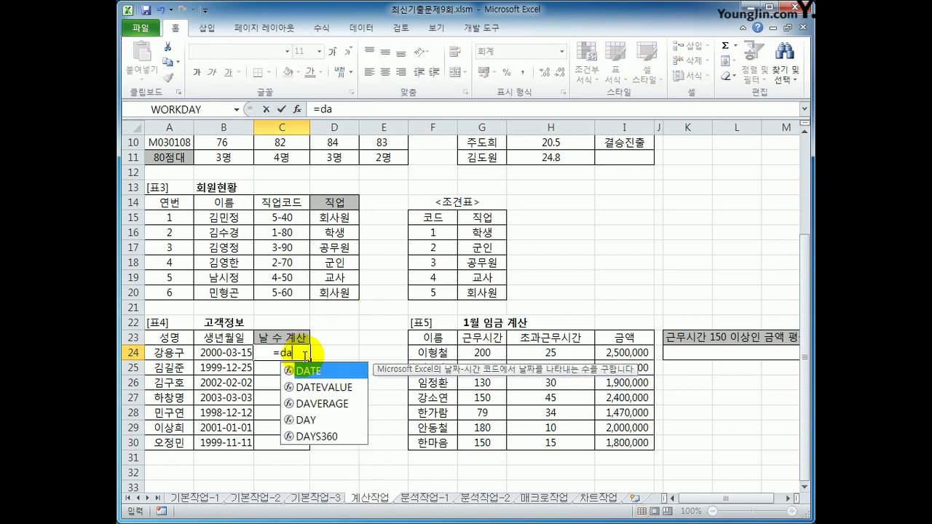
key("Down")
key("Down")
key("Down")
key("Down")
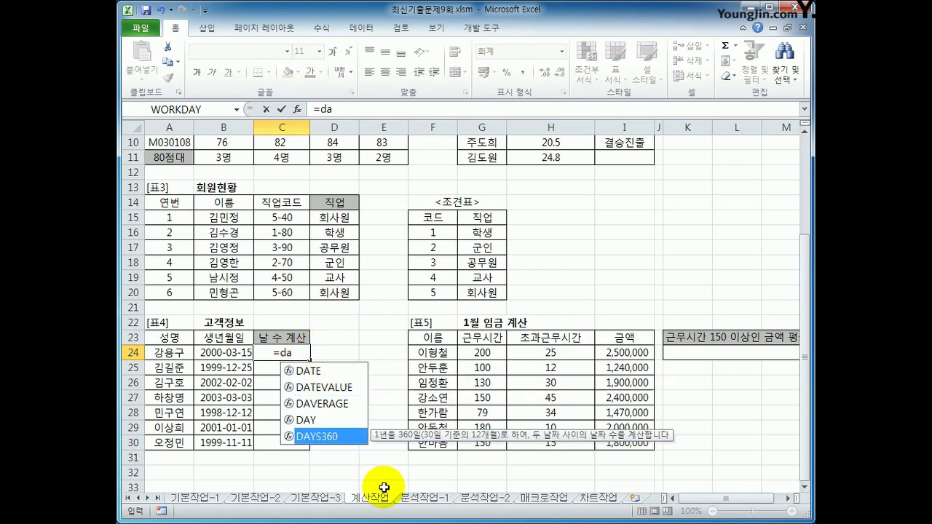
double_click(332, 438)
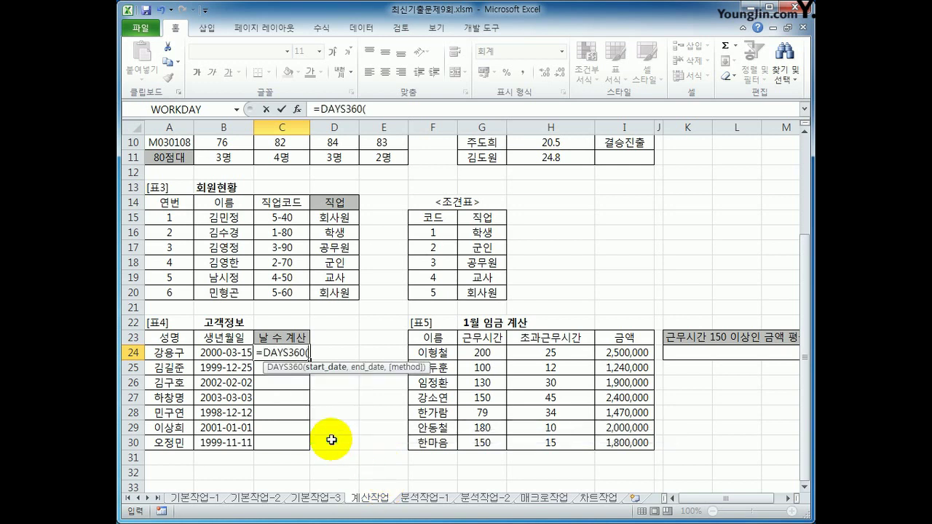
Set the DAYS360 start date to B24 and end date to today(), leave Method empty, and fill the formula down to C30
left_click(282, 354)
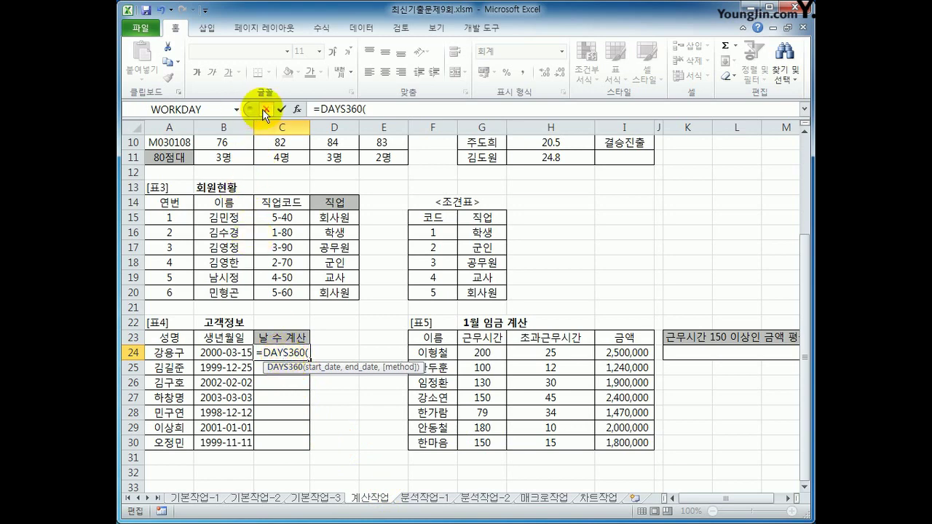
left_click(297, 108)
left_click_drag(487, 162, 444, 178)
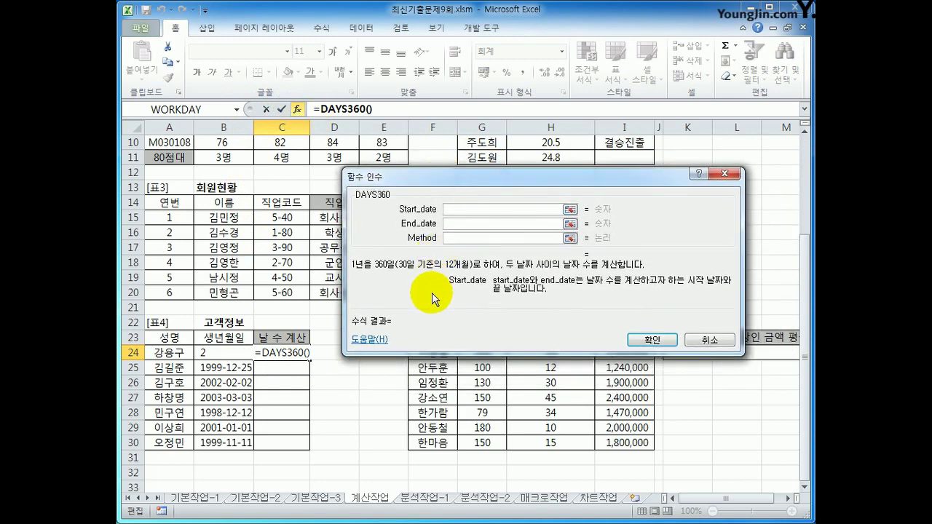
left_click(202, 353)
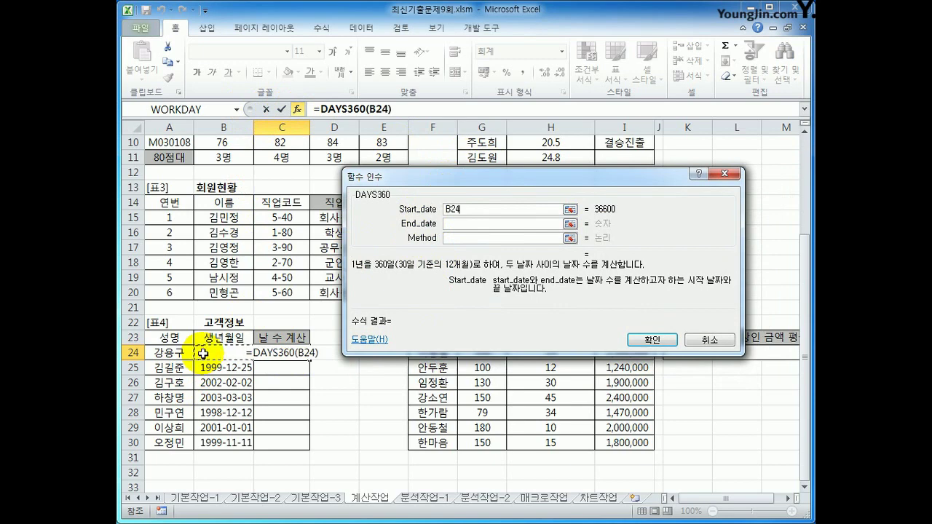
left_click(459, 222)
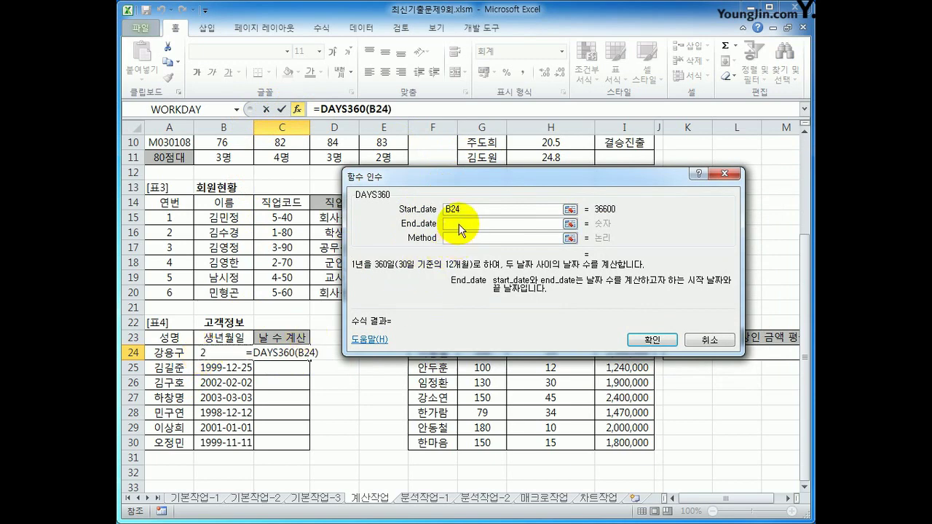
type("t")
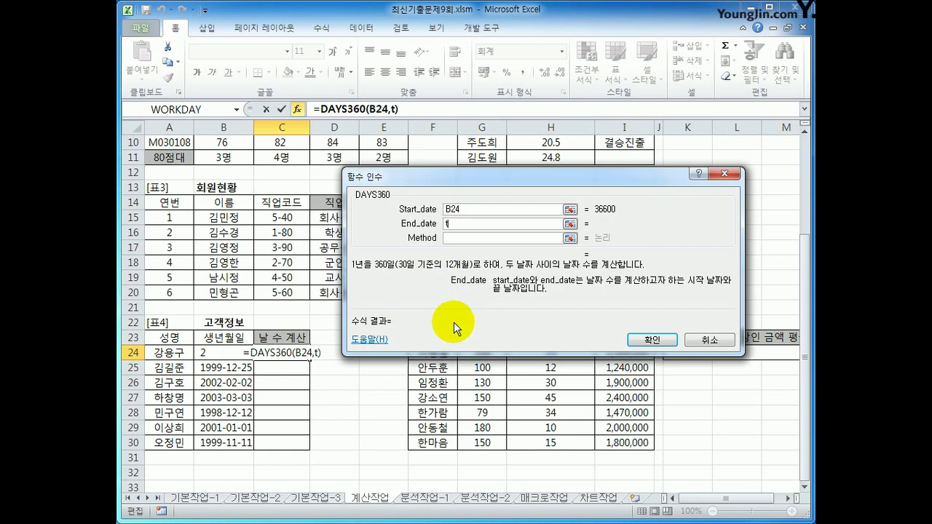
type("oday()")
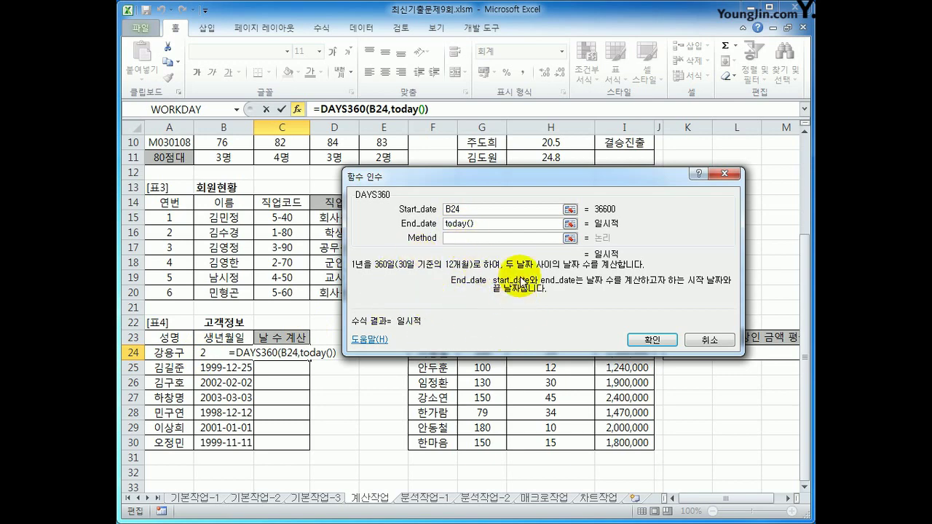
left_click(489, 236)
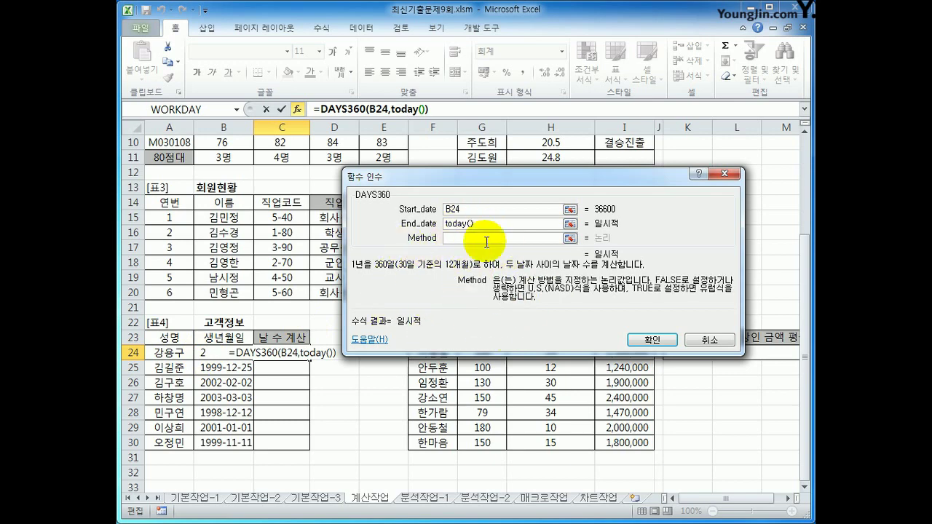
left_click(664, 340)
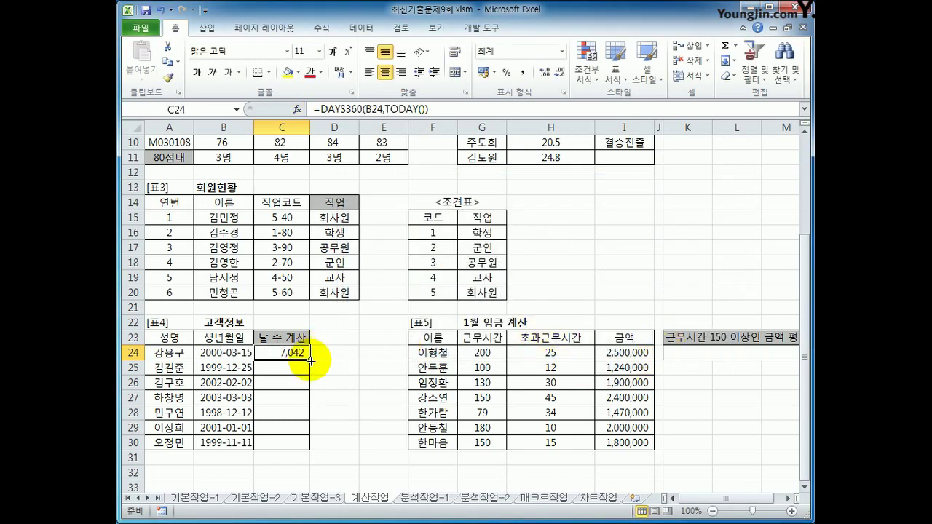
left_click_drag(311, 361, 306, 446)
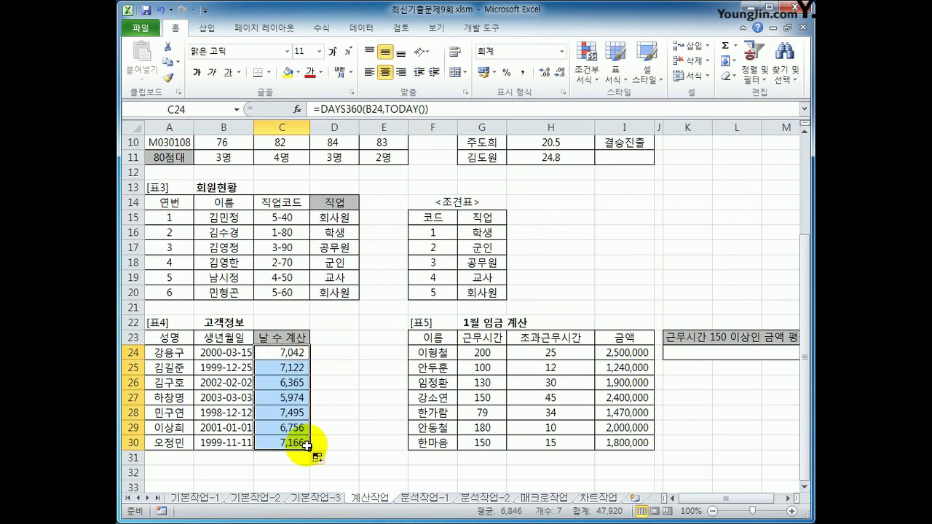
Examine the DAYS360 formula in C24 and its TODAY() end-date argument
left_click(296, 352)
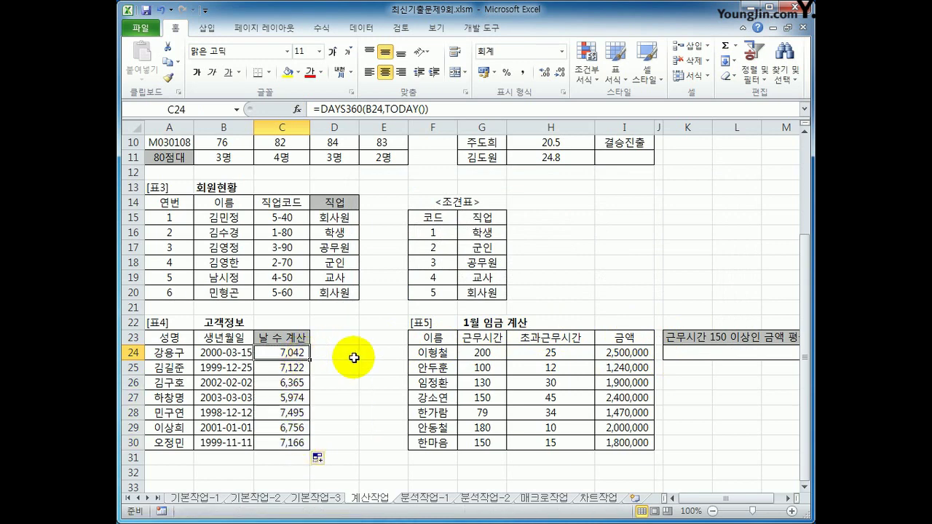
left_click_drag(382, 109, 428, 109)
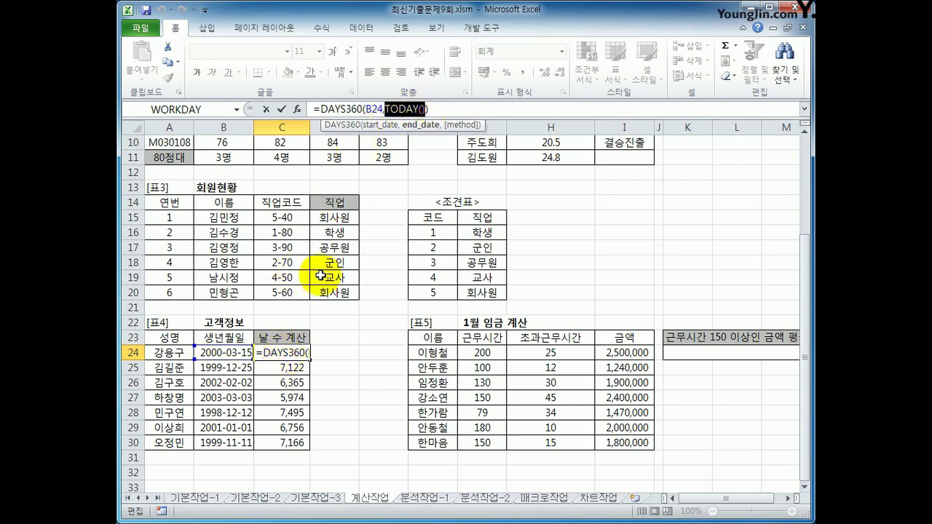
key("ctrl+Return")
double_click(309, 360)
left_click(297, 359)
left_click(441, 108)
left_click_drag(441, 108, 311, 108)
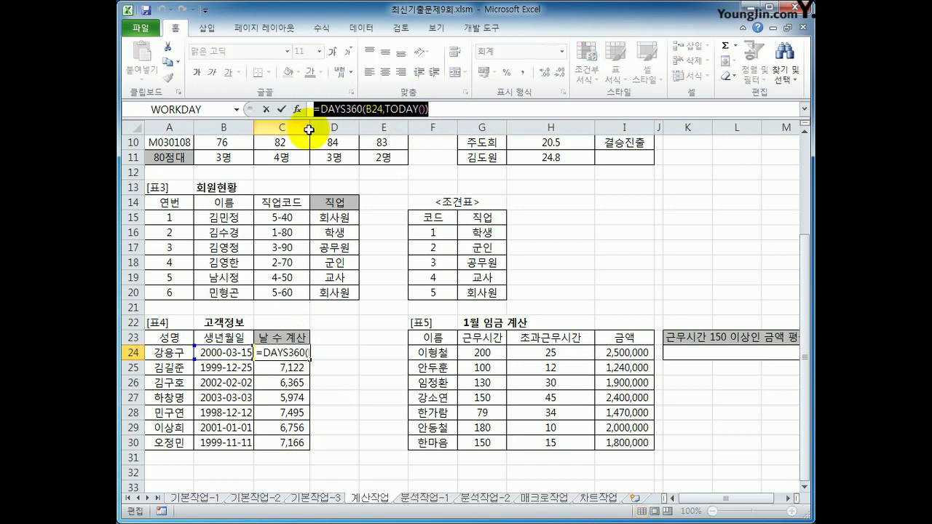
key("Escape")
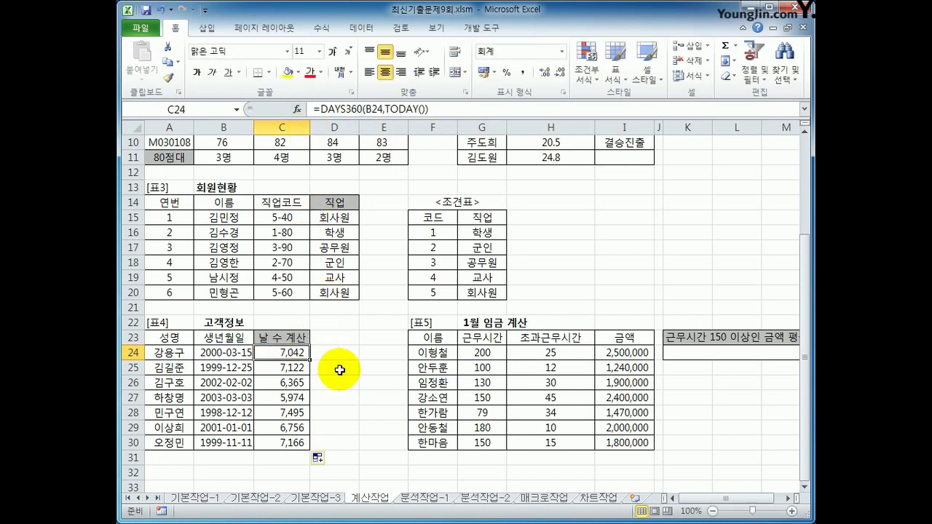
left_click_drag(291, 353, 293, 441)
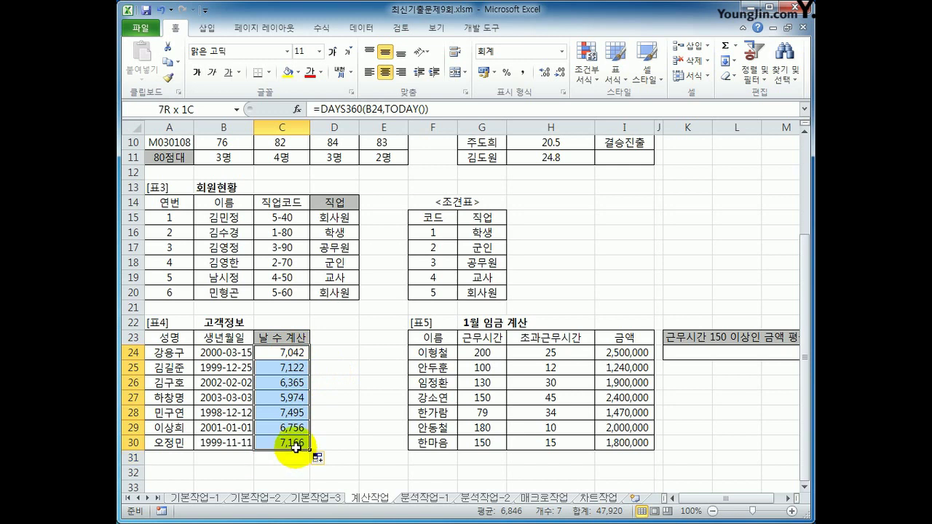
left_click(292, 348)
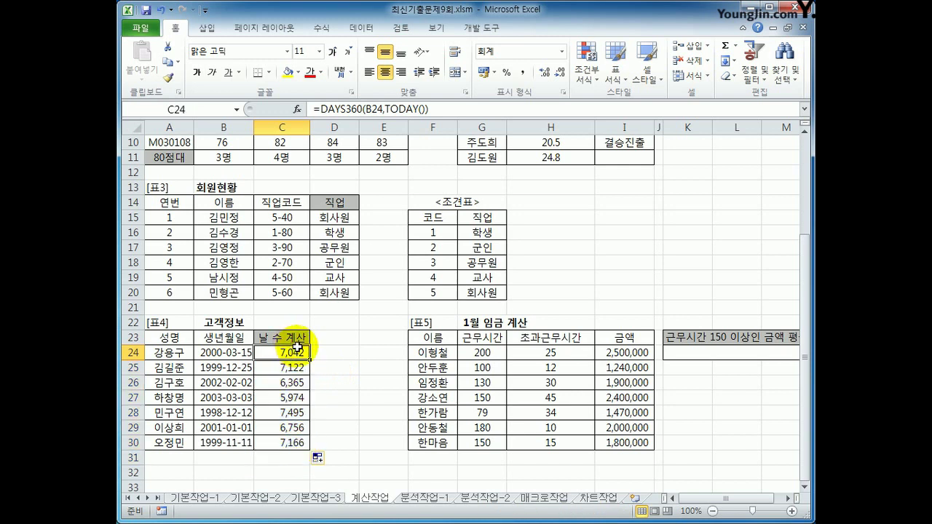
Start an AVERAGEIF formula in K24 under 근무시간 150 이상인 금액 평균 and open its function arguments
left_click(729, 364)
left_click(728, 354)
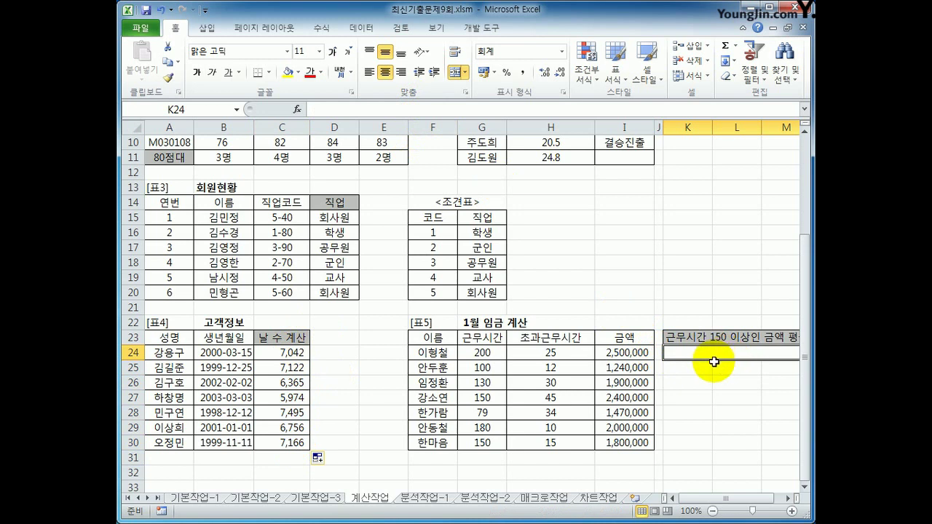
left_click_drag(624, 353, 633, 443)
left_click(789, 497)
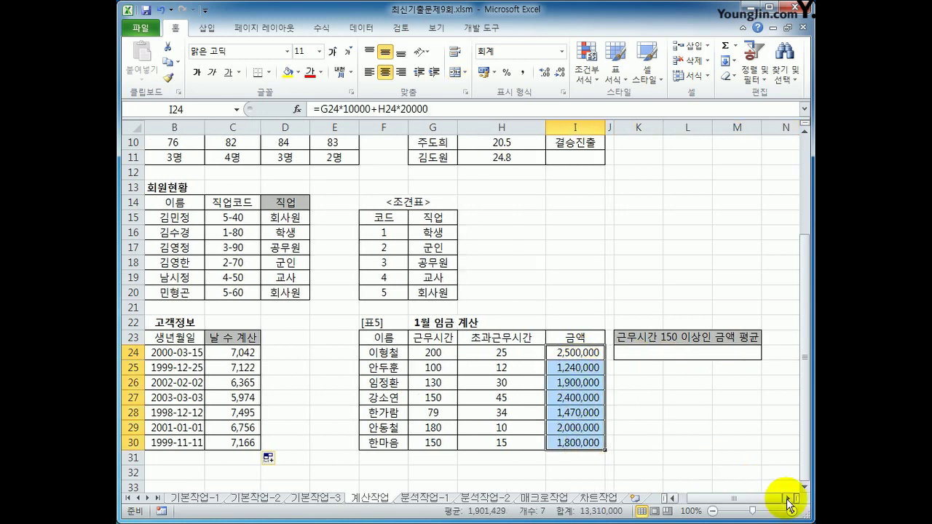
left_click(730, 357)
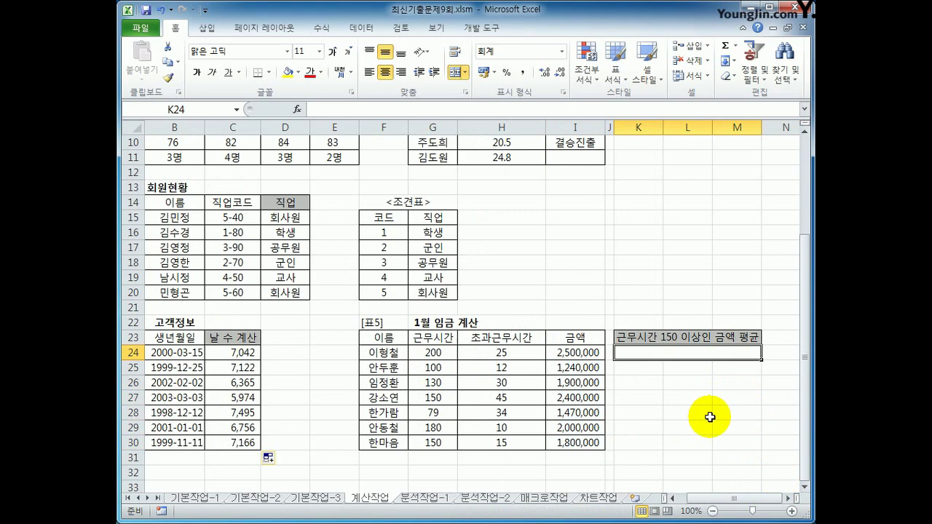
type("=av")
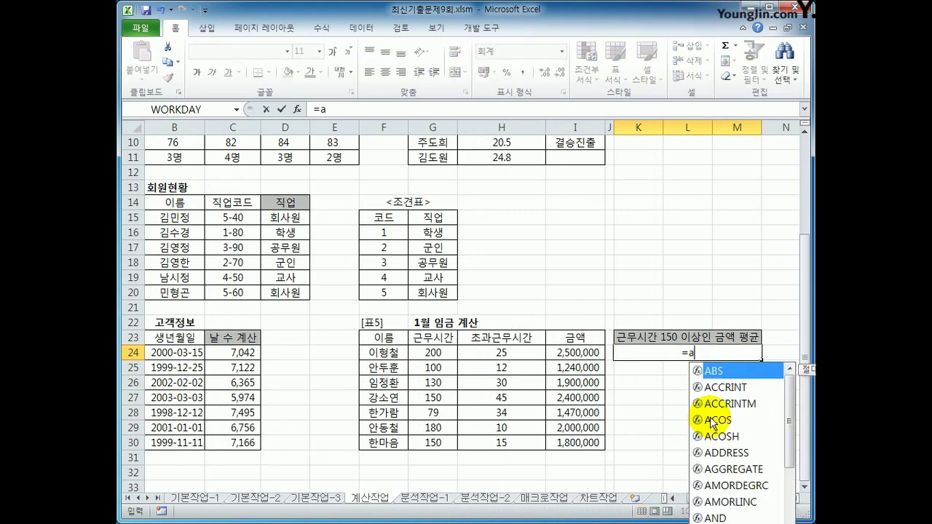
key("Down")
key("Down")
key("Down")
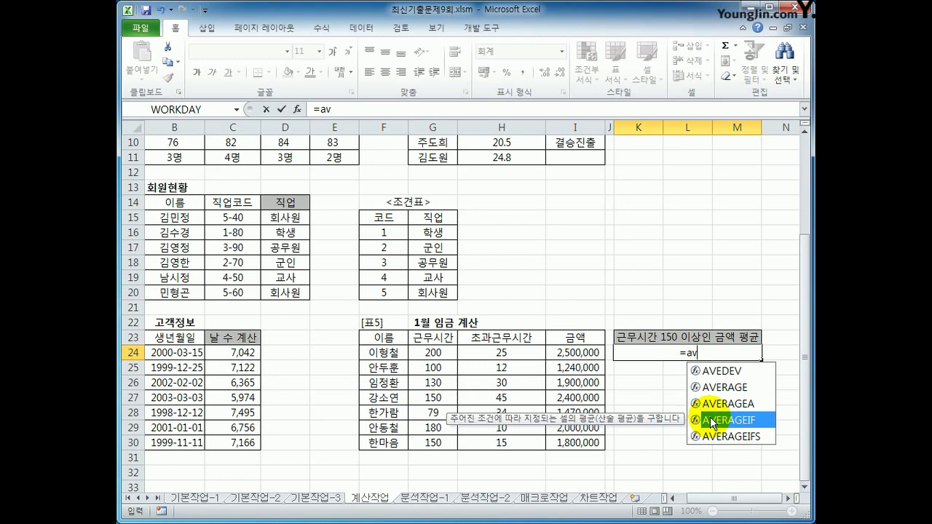
double_click(710, 416)
left_click(691, 352)
left_click(301, 109)
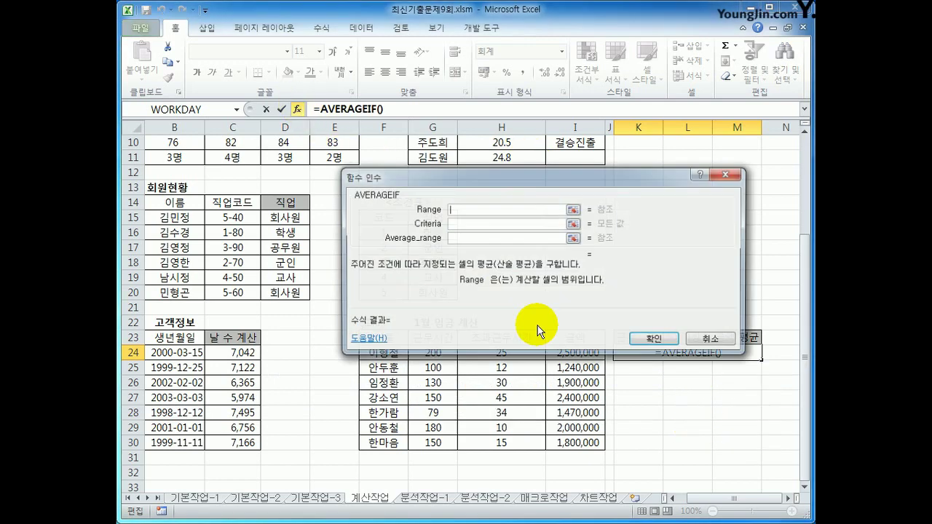
Complete the AVERAGEIF in K24 with range G24:G30, criteria >=150 and average range I24:I30
left_click_drag(544, 185, 541, 83)
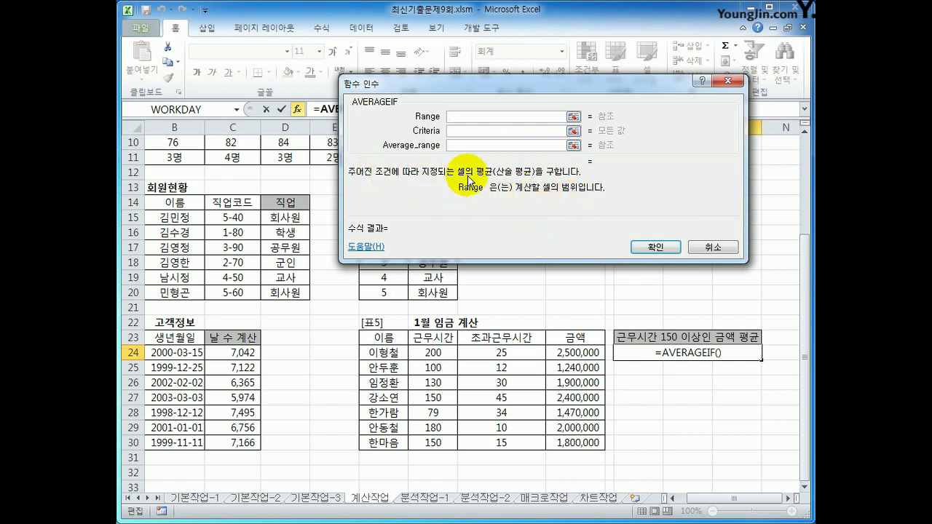
left_click_drag(432, 352, 432, 444)
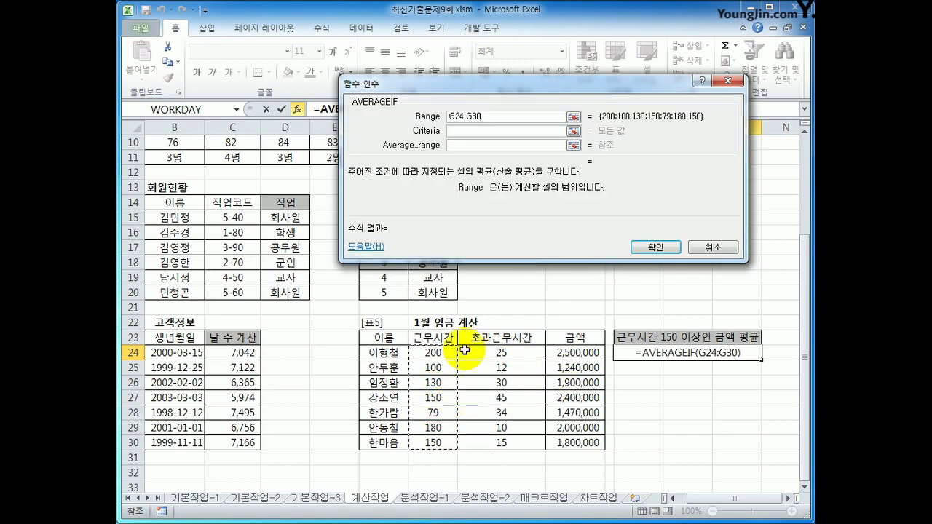
left_click(469, 133)
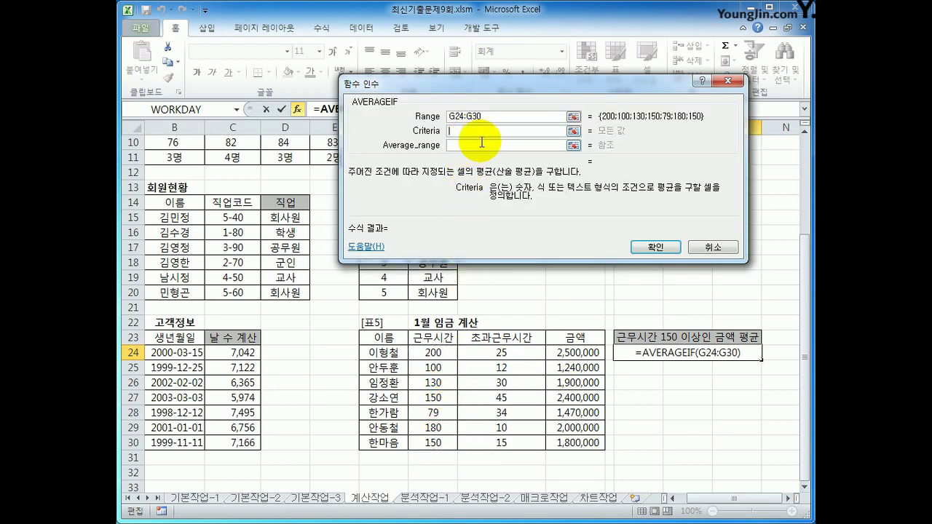
type(">=150")
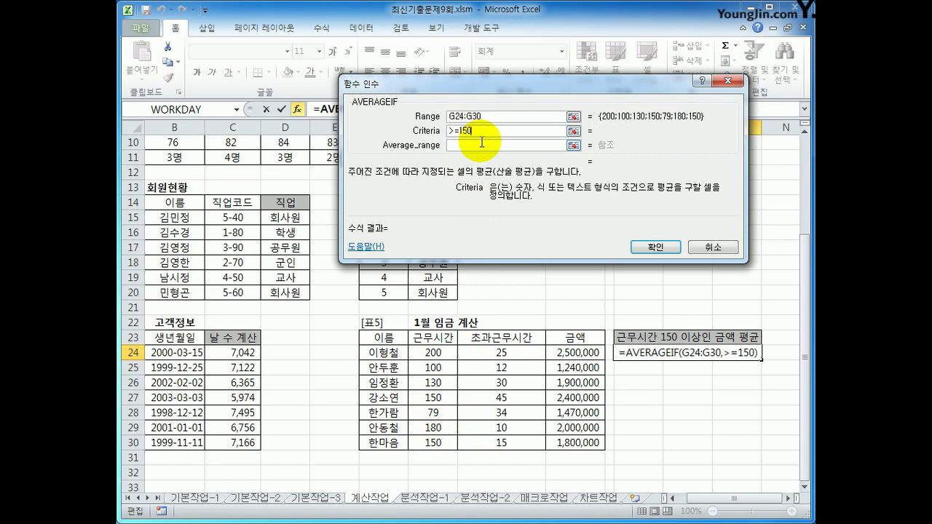
key("Tab")
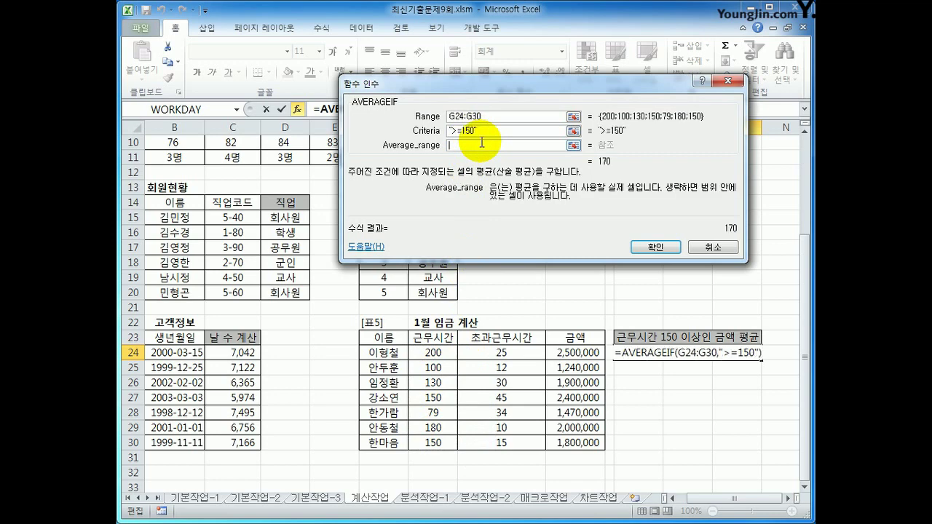
left_click_drag(578, 353, 591, 441)
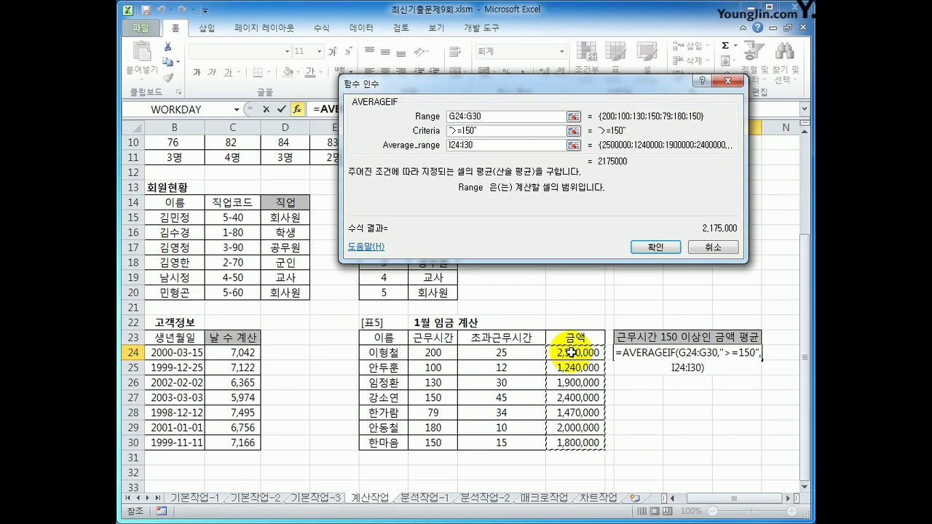
left_click(655, 247)
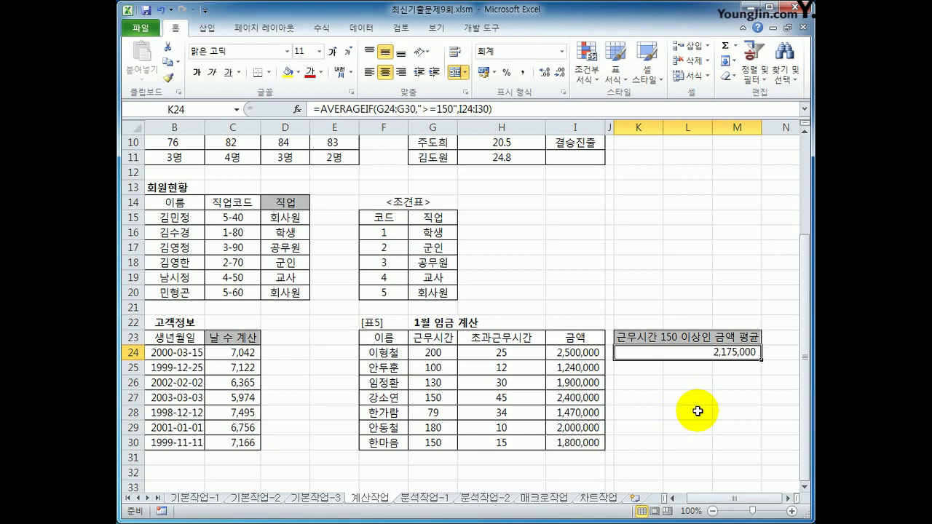
On the 분석작업-1 sheet, name cell B18 영지차이익액
left_click(424, 498)
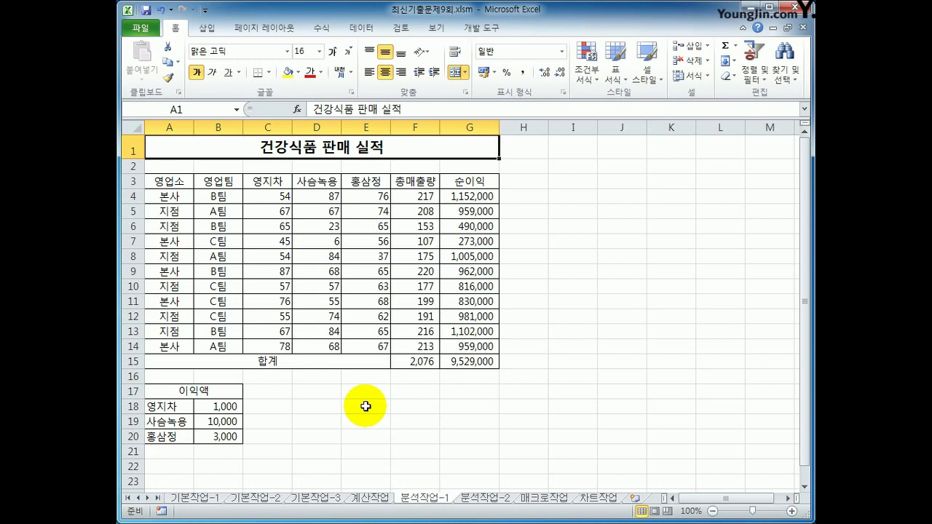
left_click(217, 408)
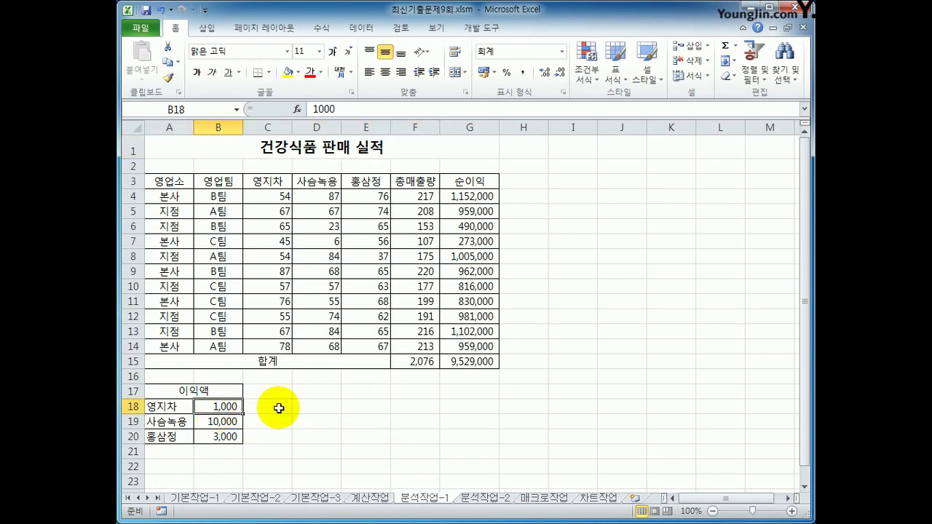
left_click(190, 111)
key("BackSpace")
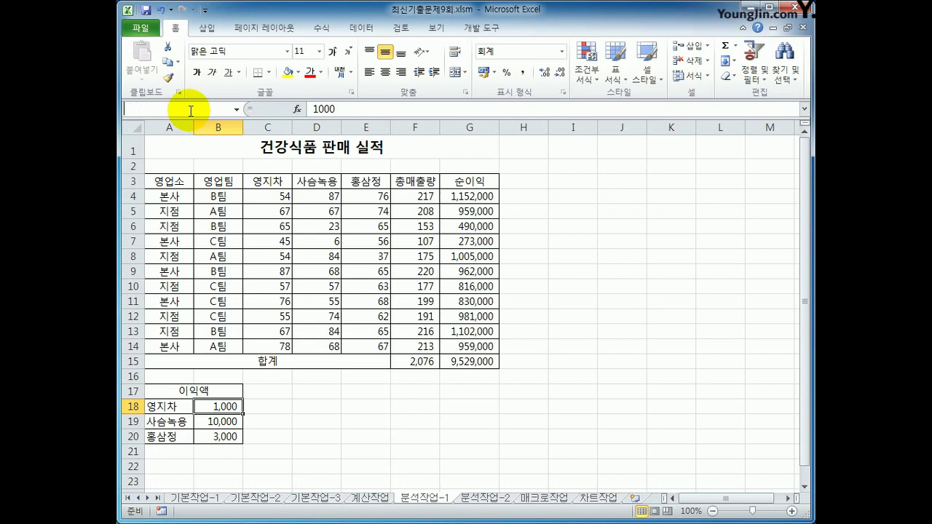
type("영지차이익액")
key("Return")
Name cell B19, the 사슴녹용 profit amount, 사슴녹용이익액
left_click(220, 420)
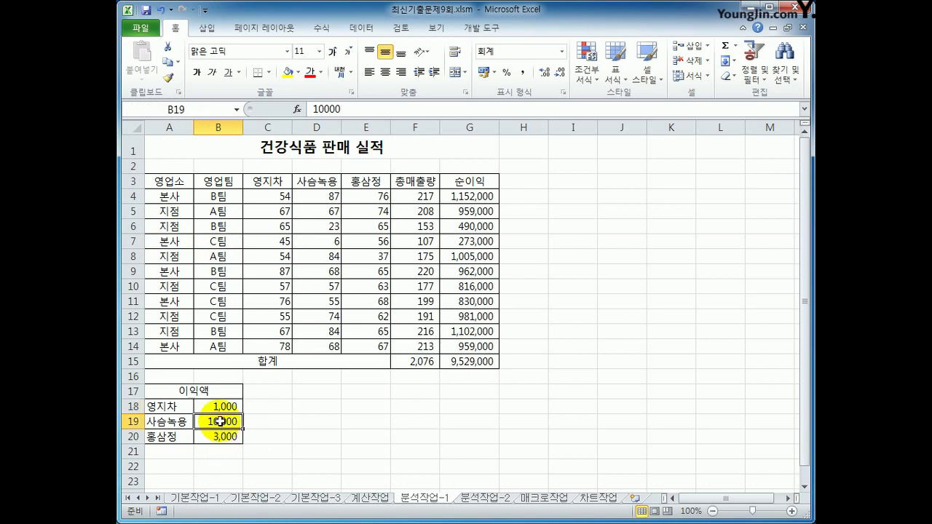
left_click(192, 106)
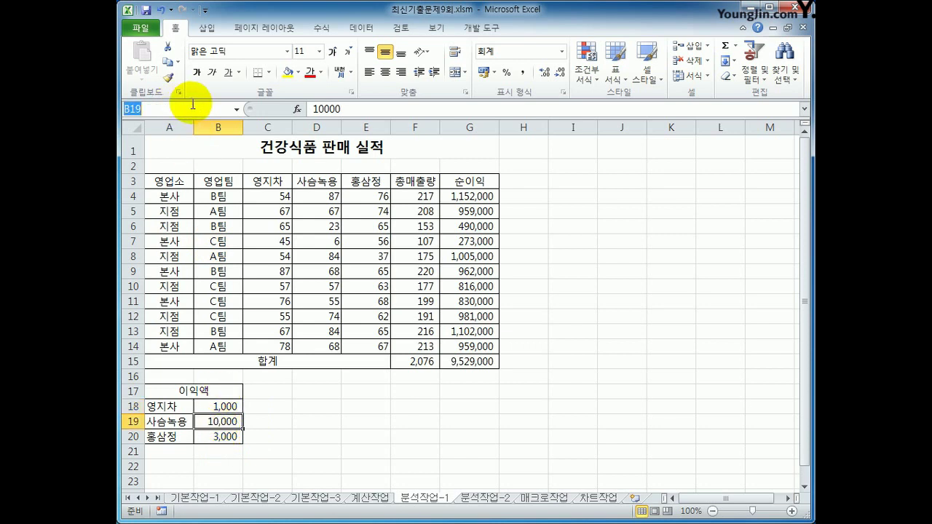
type("사스녹용잉익액")
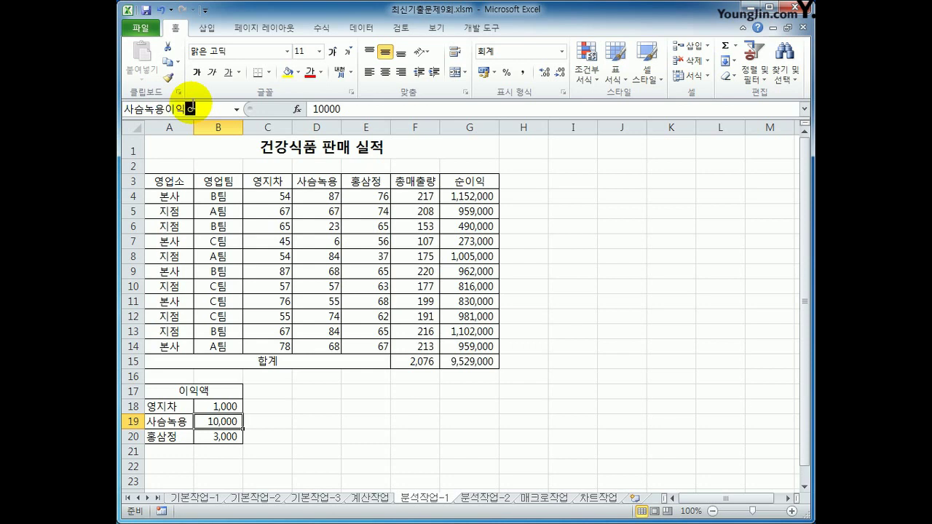
key("Return")
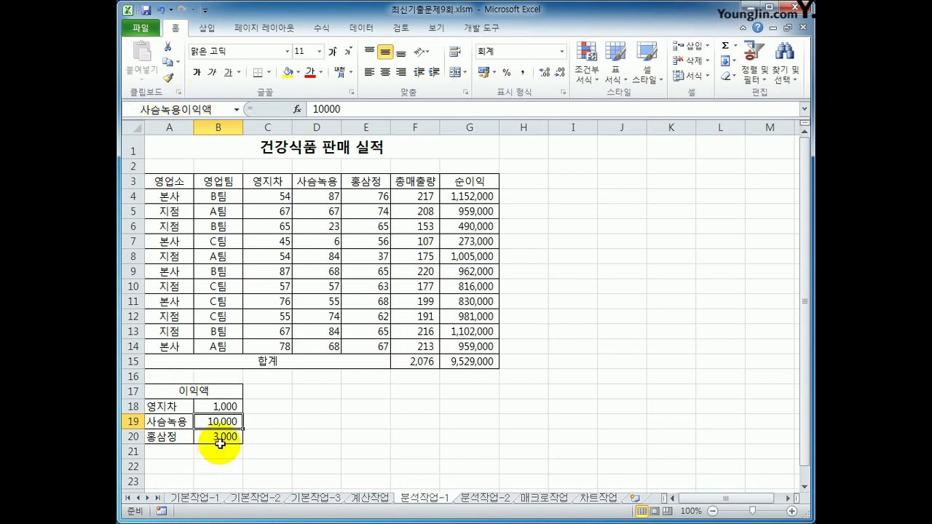
Name cell B20, the 홍삼정 profit amount, 홍삼정이익액
left_click(219, 437)
left_click(194, 110)
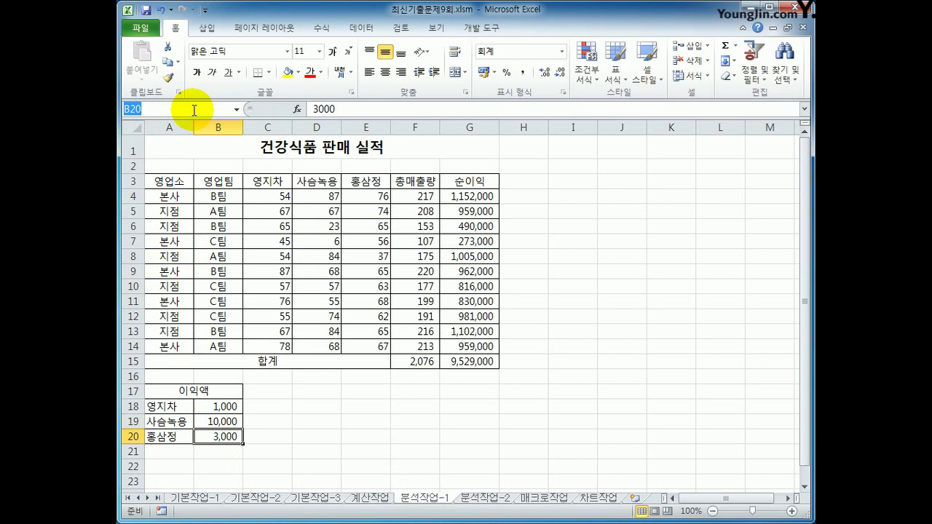
type("홍삼정이")
type("익ㅇ")
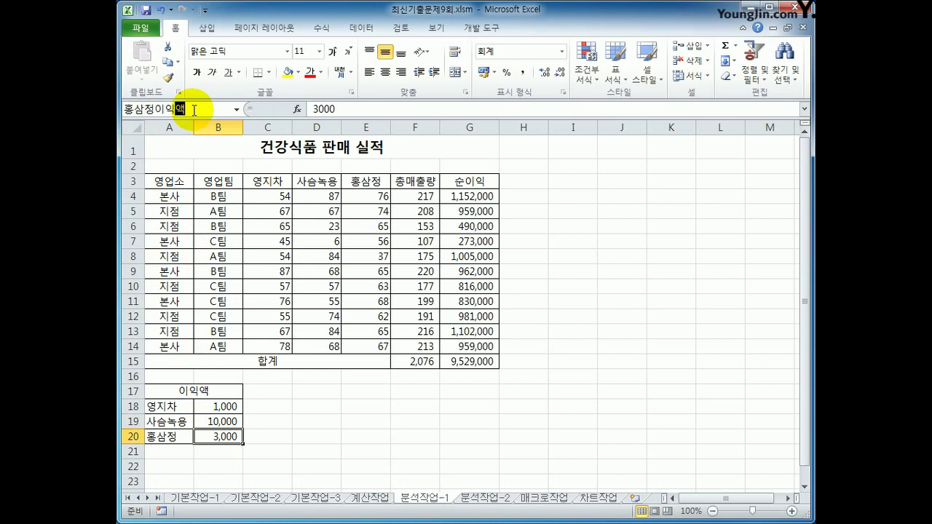
type("액")
key("Return")
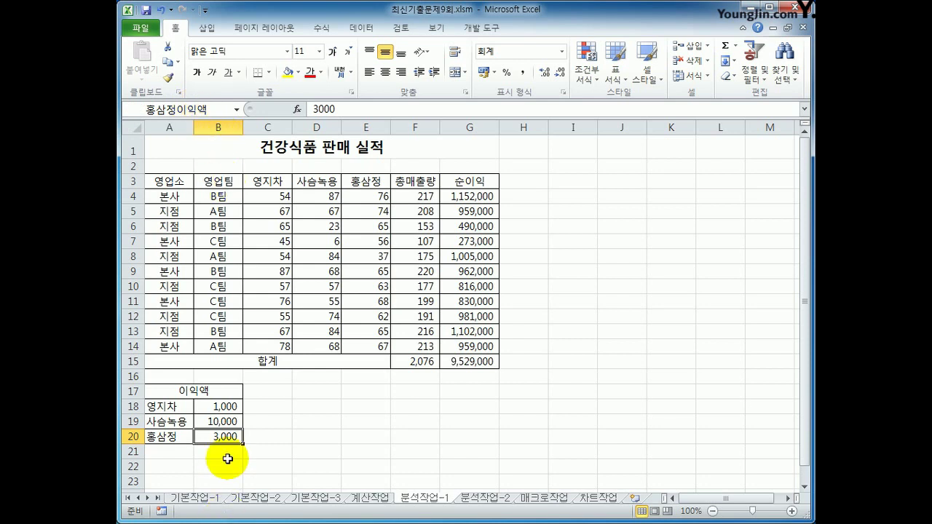
Review the names defined for the profit cells and their references in the Name Manager
left_click(222, 406)
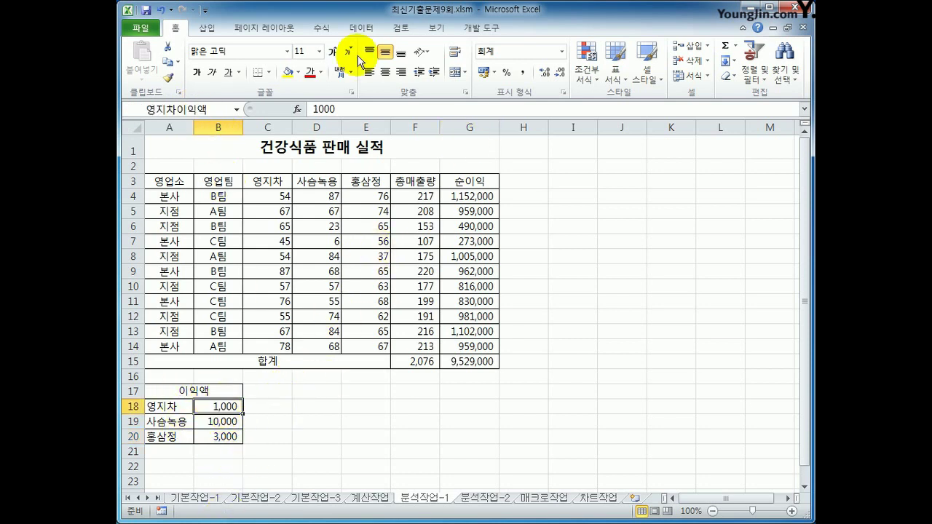
left_click(321, 28)
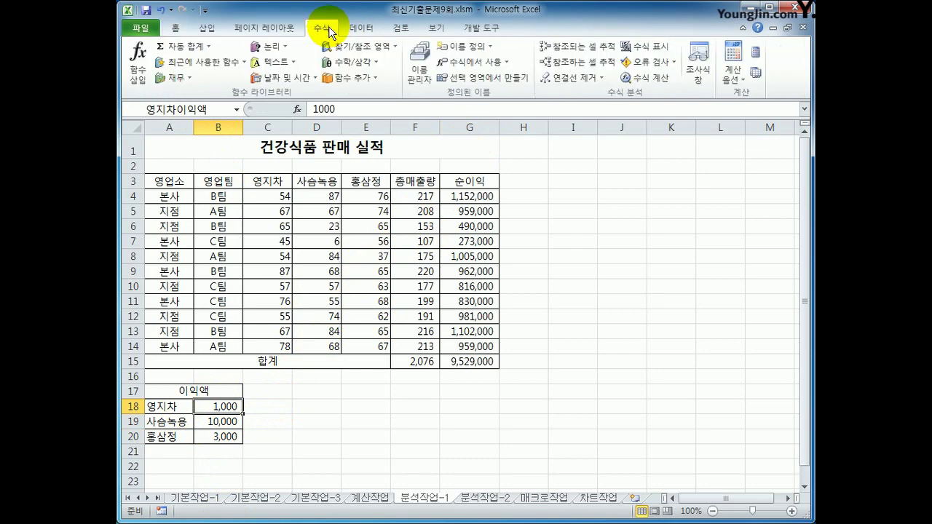
left_click(421, 58)
left_click_drag(477, 35, 507, 139)
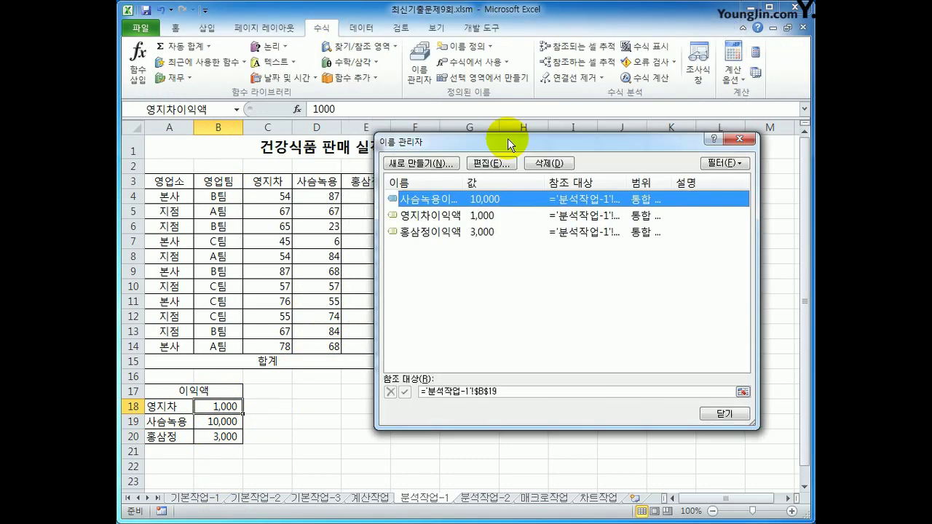
left_click(479, 233)
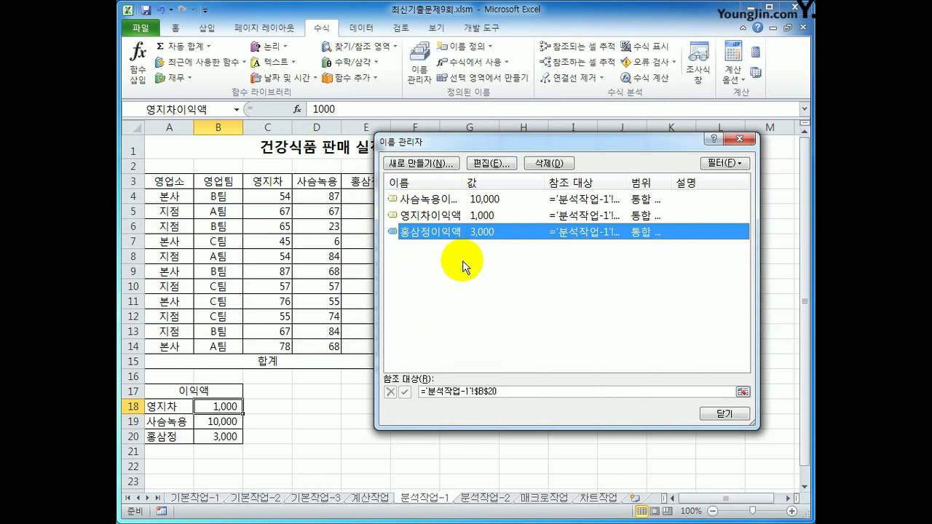
left_click(723, 414)
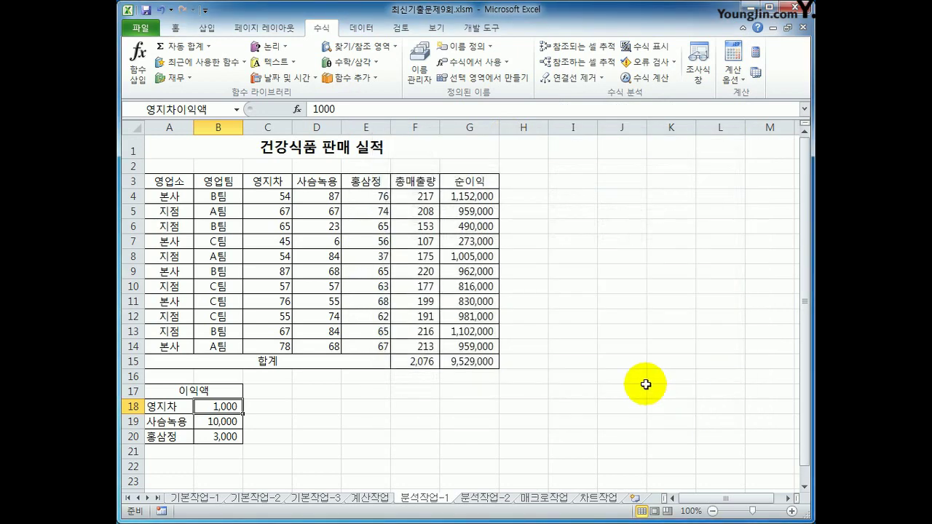
Name cell G15, the 순이익 total, 순이익합계
left_click(473, 359)
left_click(180, 113)
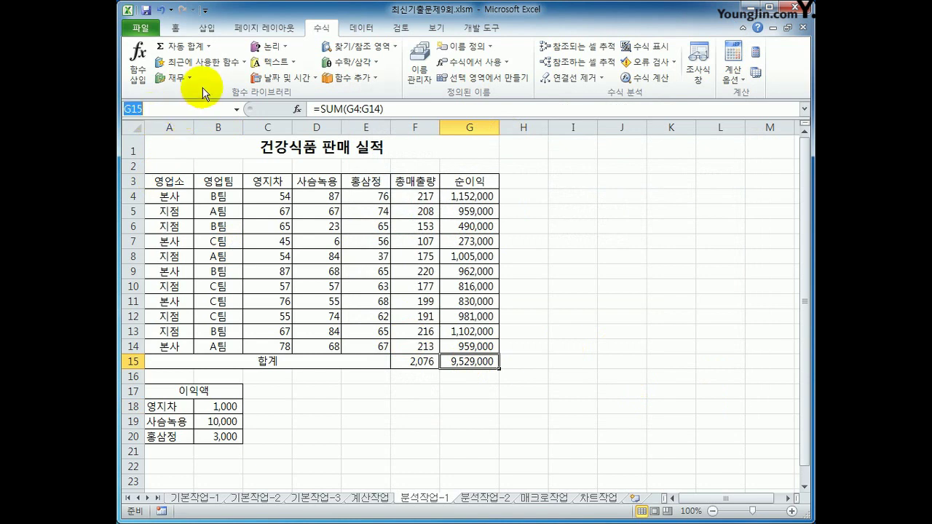
type("순이익합")
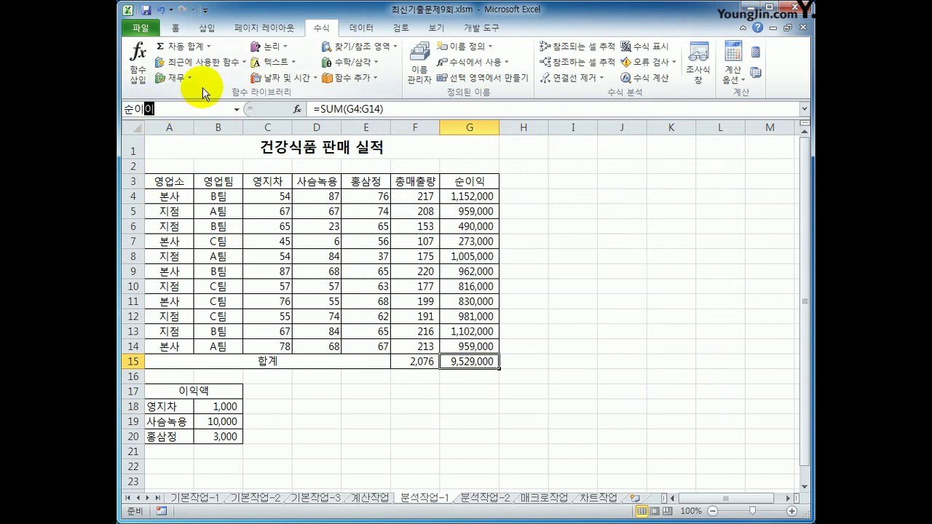
type("계")
key("Return")
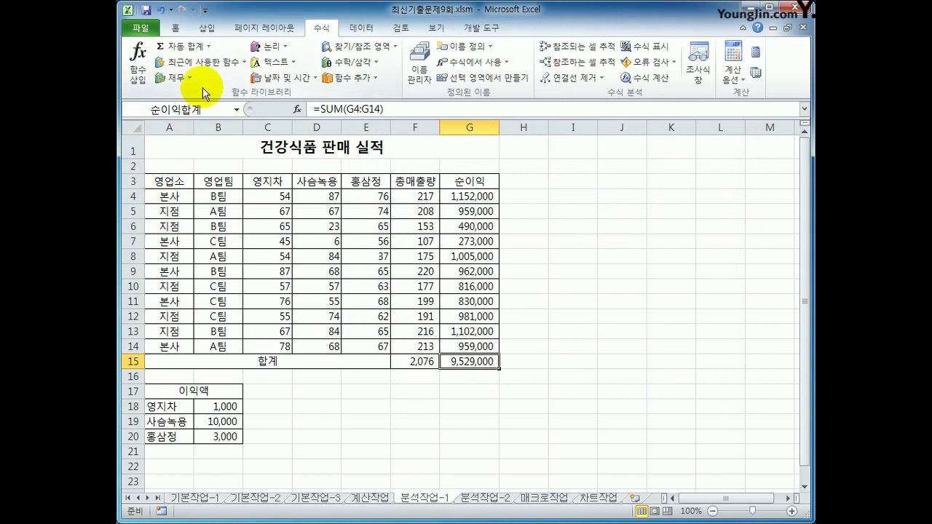
Add a scenario named 이익액증가 in the Scenario Manager with B18:B20 as its changing cells
left_click(297, 421)
left_click(356, 28)
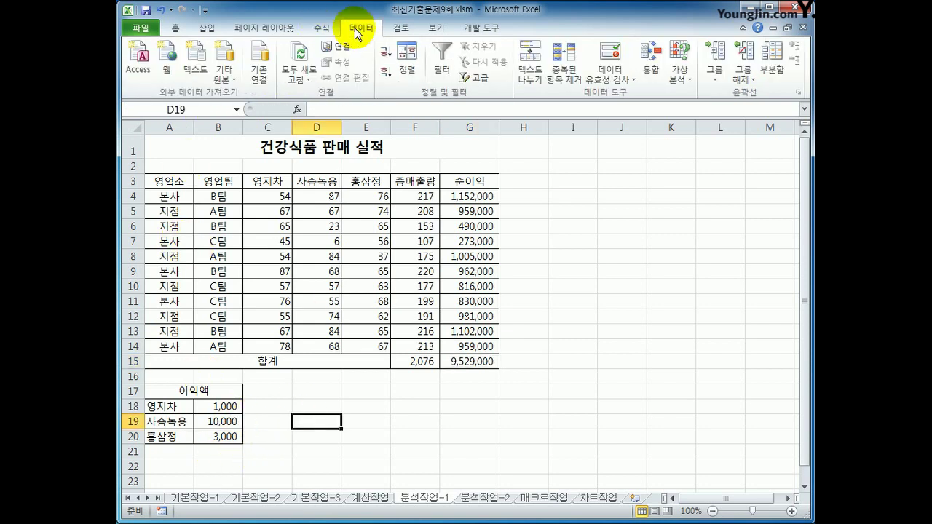
left_click(679, 73)
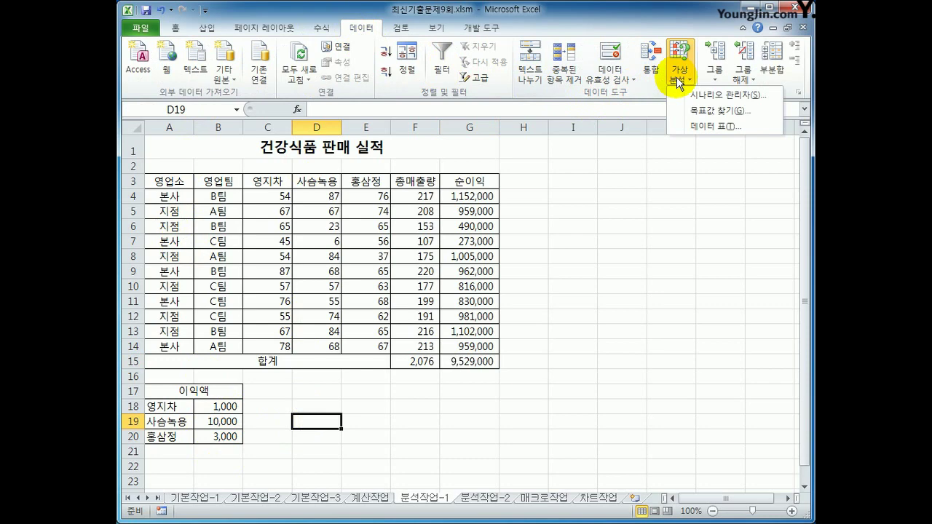
left_click(689, 94)
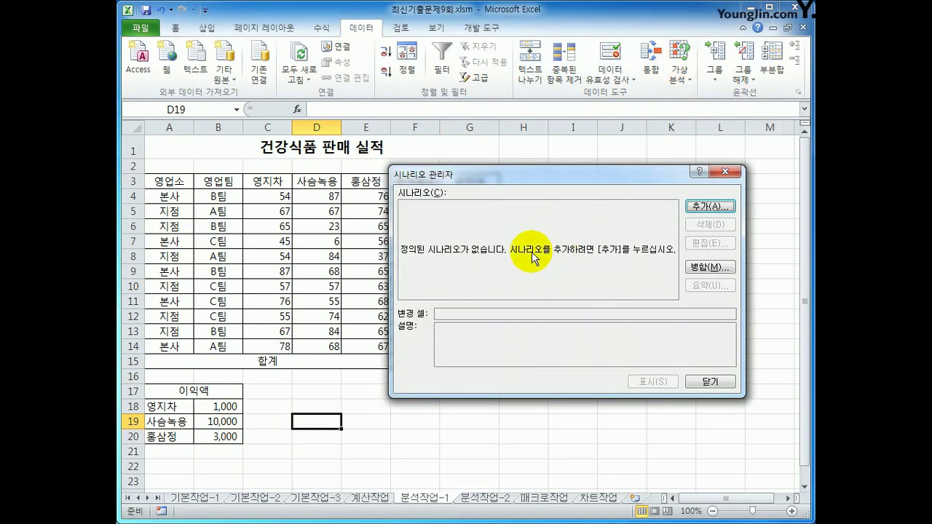
left_click(710, 207)
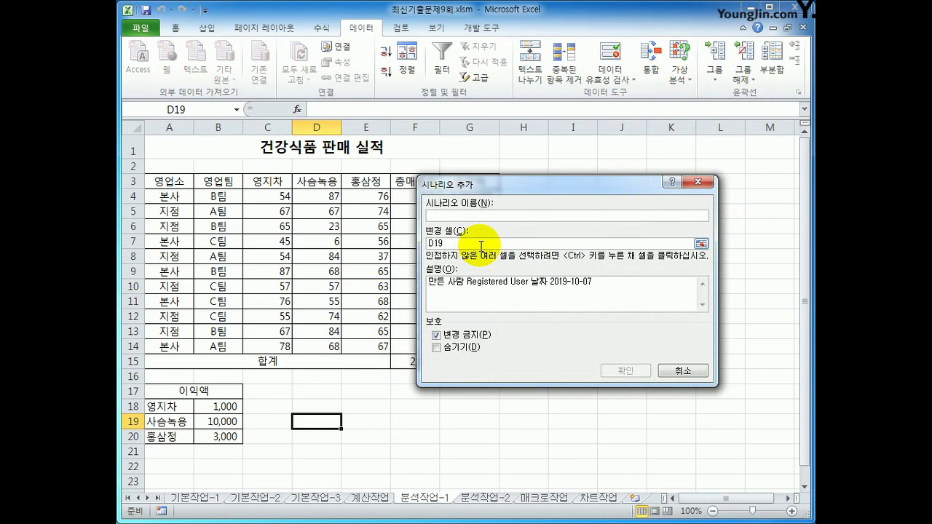
type("이익액증가")
key("Tab")
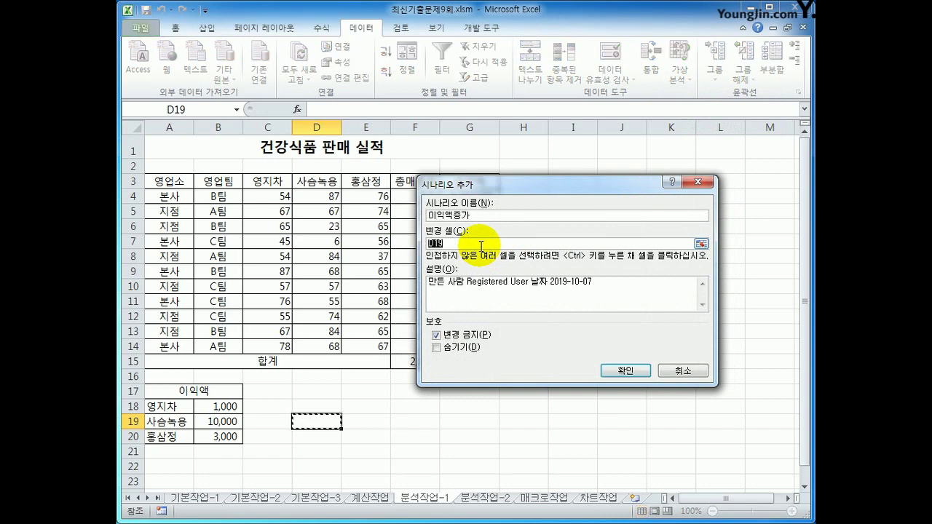
left_click_drag(214, 409, 211, 436)
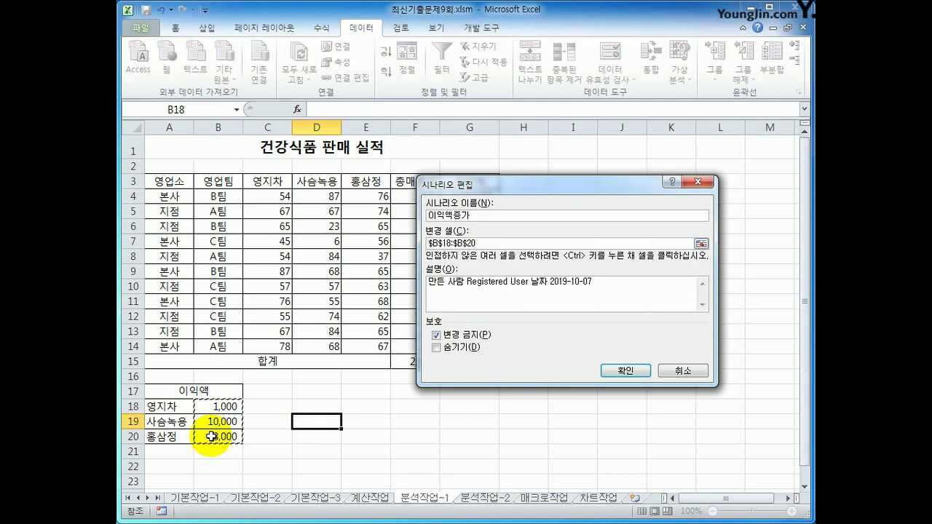
left_click(608, 372)
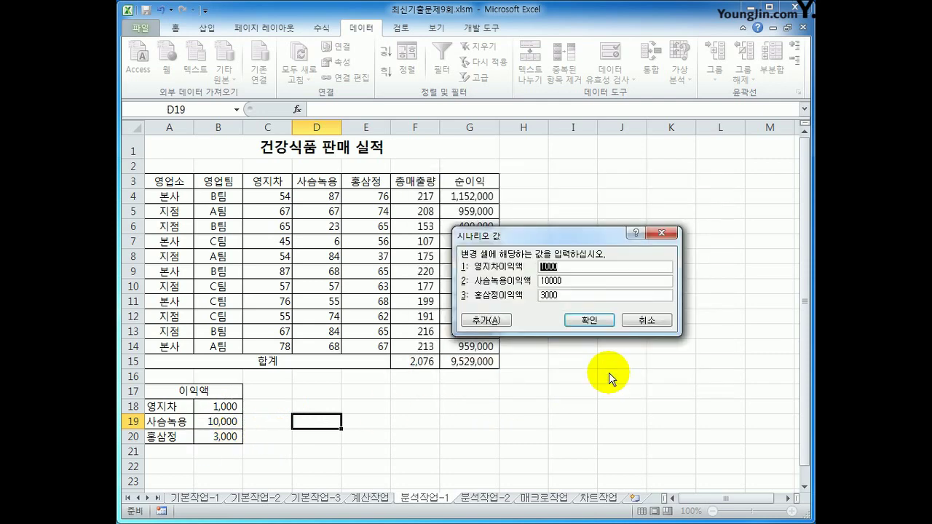
Set the 이익액증가 scenario values to 영지차이익액 1500, 사슴녹용이익액 11000 and 홍삼정이익액 3500
type("1500")
key("Tab")
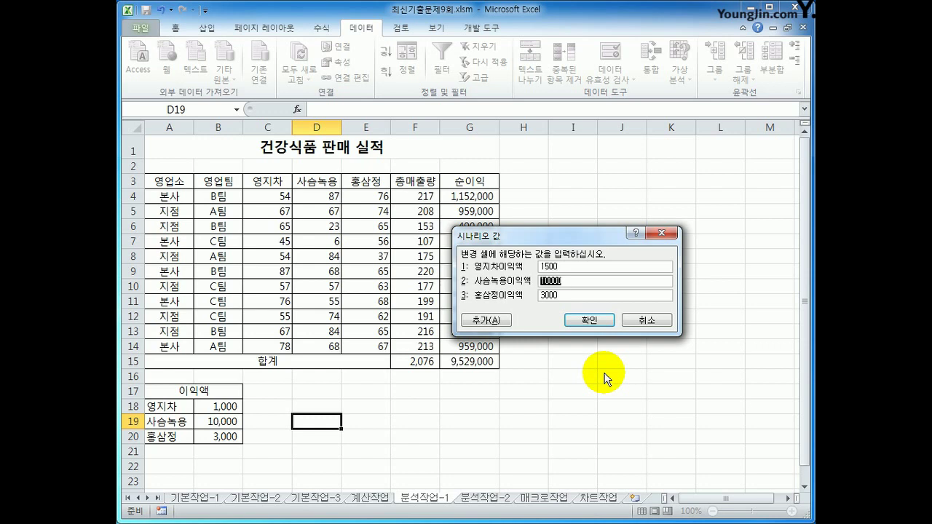
type("11000")
key("Tab")
type("3500")
left_click(589, 320)
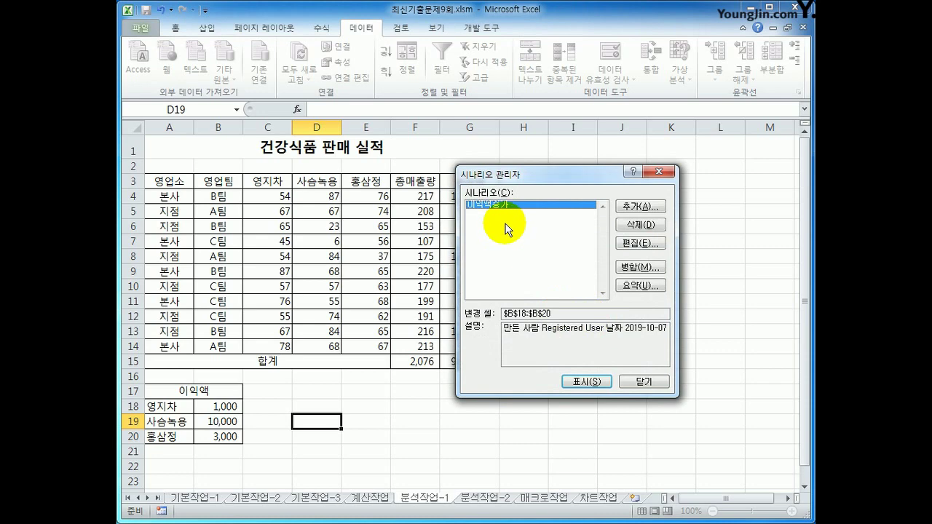
Add a second scenario named 이익액감소 for B18:B20 with 영지차이익액 800, 사슴녹용이익액 9000 and 홍삼정이익액 2500
left_click(640, 207)
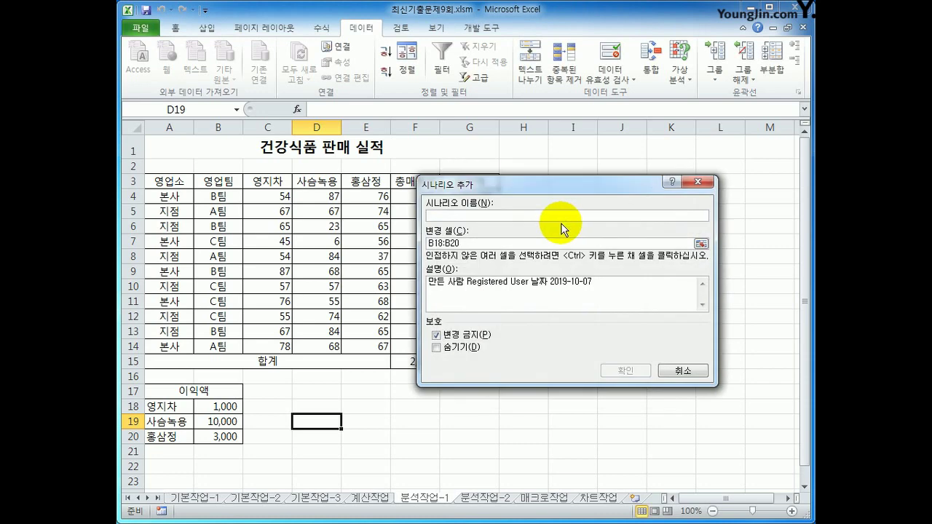
type("이익액")
type("감ㅅ")
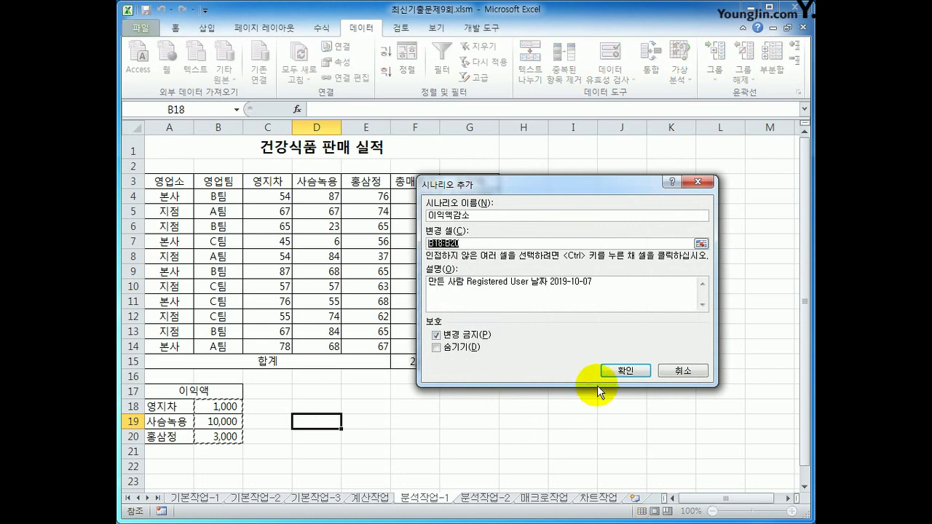
left_click(619, 370)
type("800")
key("Tab")
type("9000")
key("Tab")
type("2500")
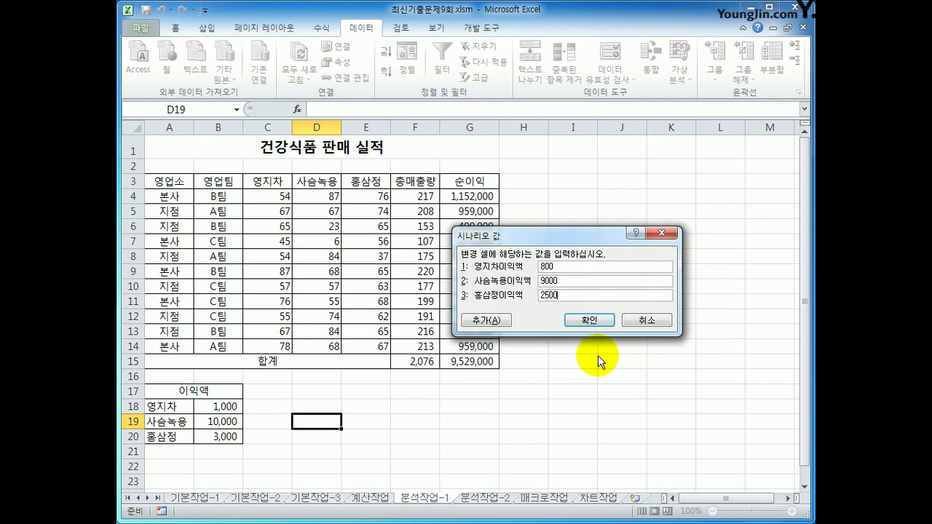
left_click(586, 321)
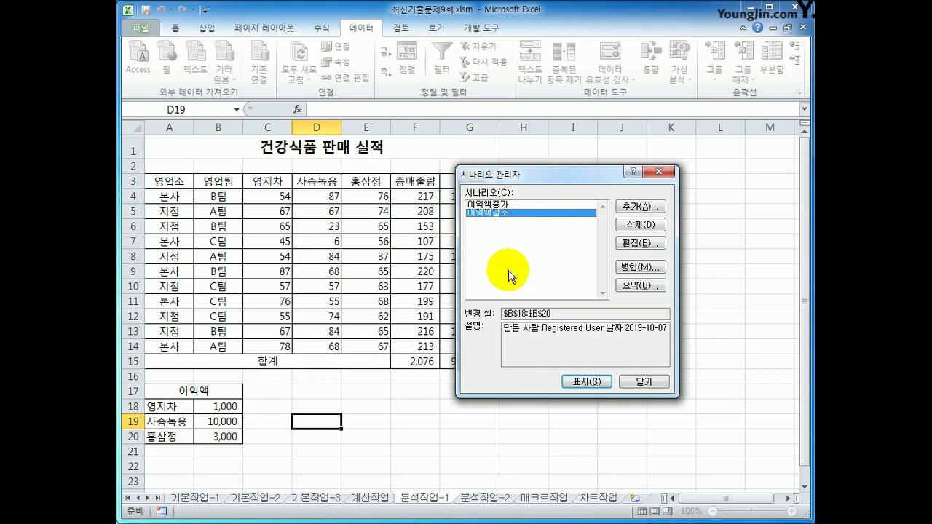
Create a scenario summary report with G15 as the result cell and review its 순이익합계 row
left_click(639, 284)
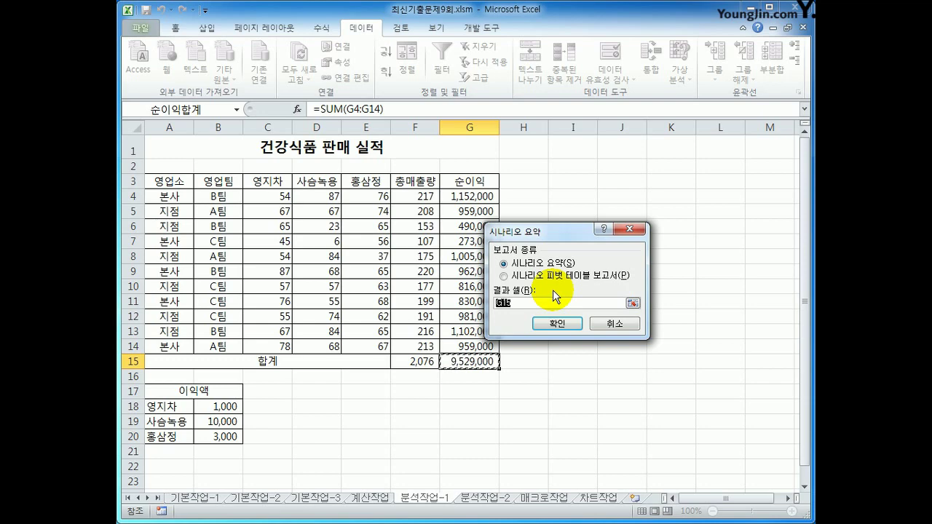
left_click(553, 322)
left_click(498, 498)
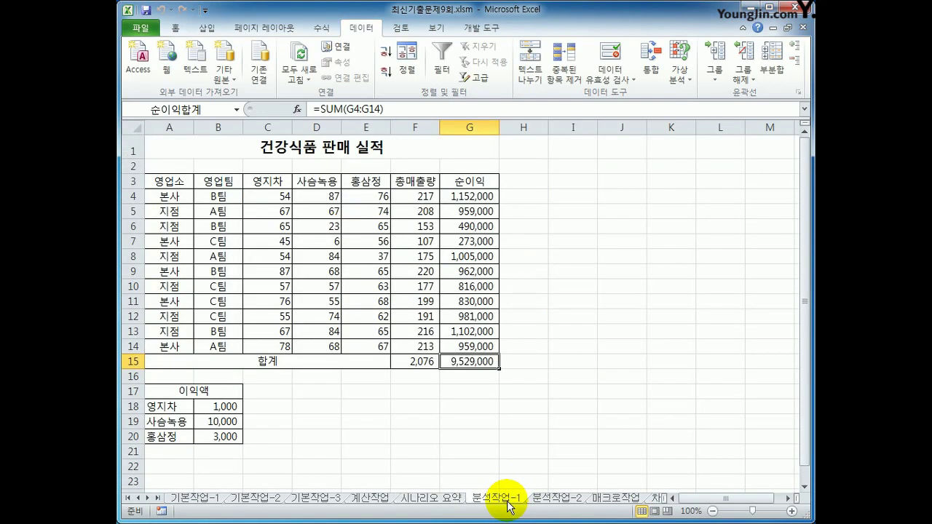
left_click(456, 501)
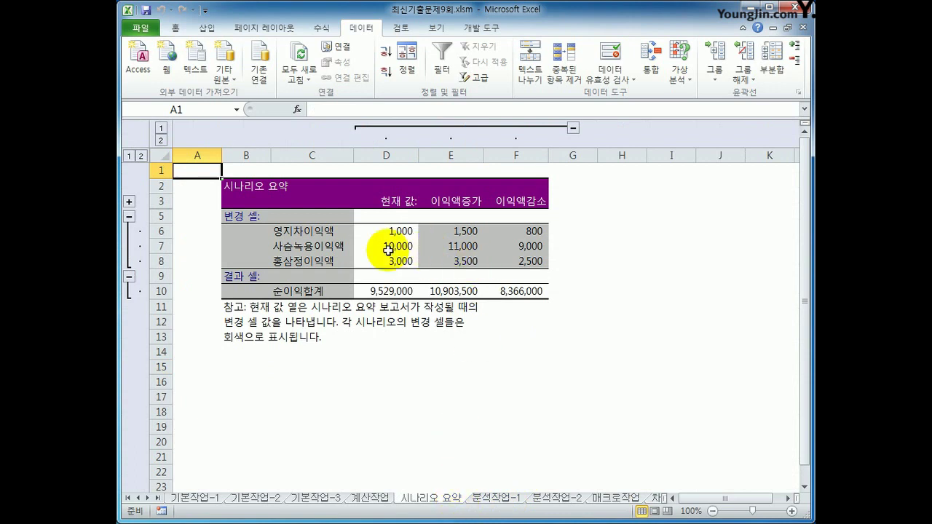
left_click_drag(331, 233, 513, 292)
left_click(513, 292)
left_click(472, 292)
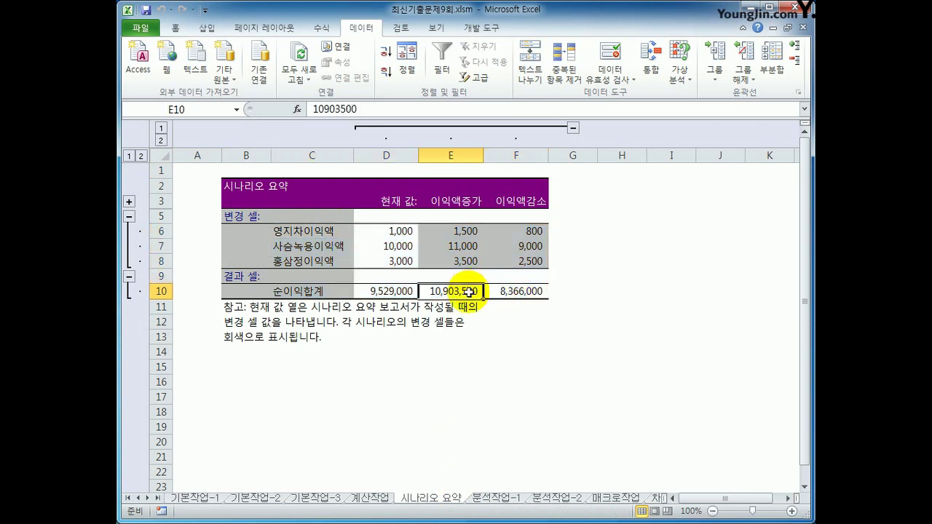
left_click(369, 292)
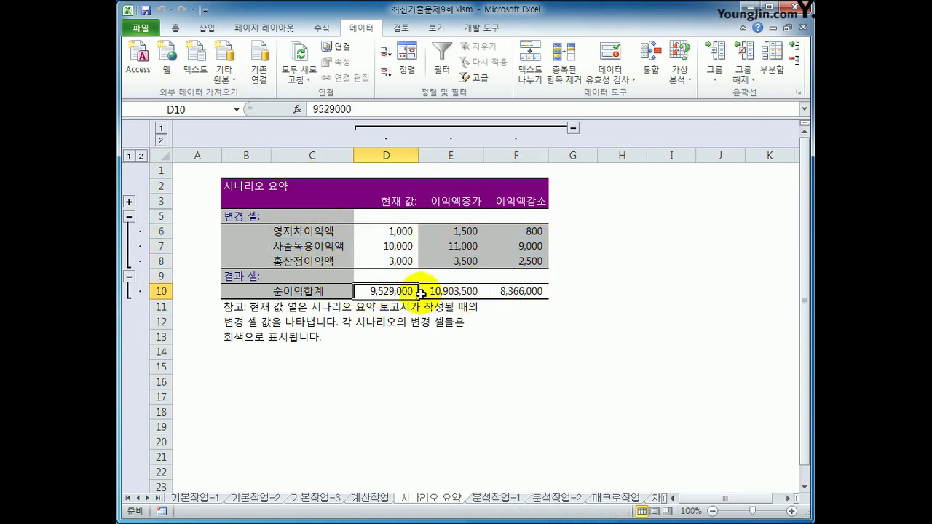
Delete the 시나리오 요약 sheet
right_click(444, 504)
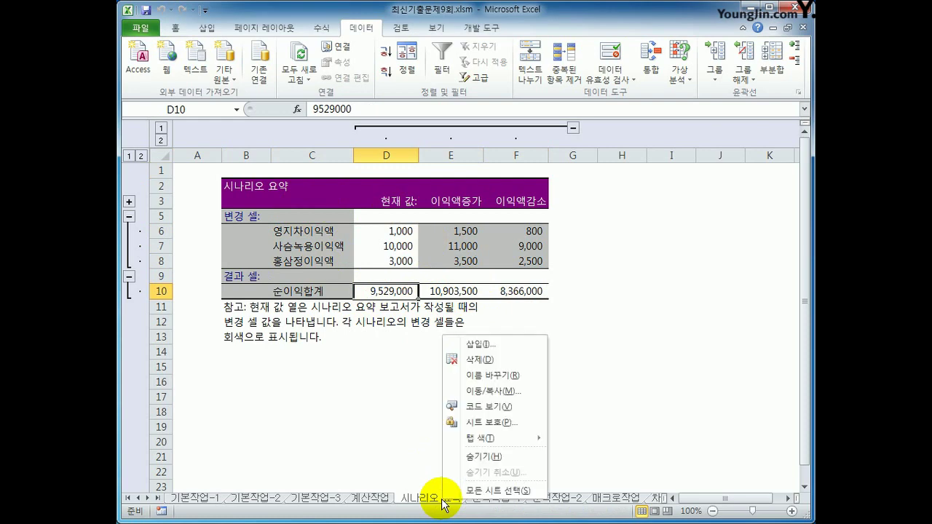
left_click(478, 359)
left_click(351, 325)
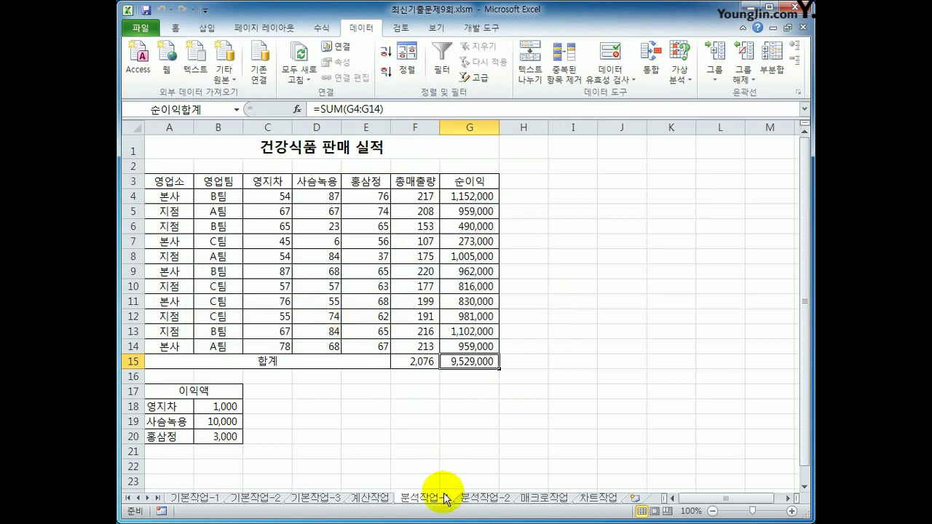
Check the cell names of the profit amounts in B18:B20 and the 순이익 total in G15
left_click(233, 406)
left_click(230, 422)
left_click(236, 437)
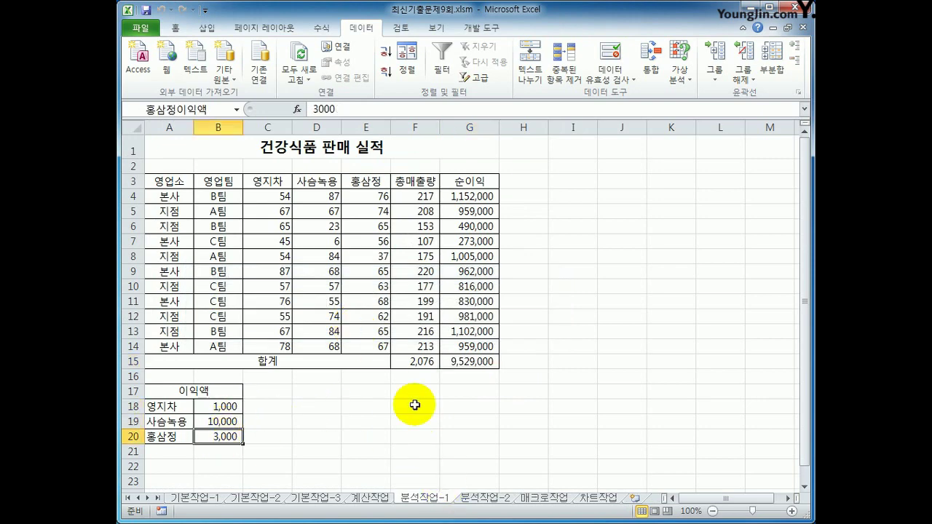
left_click(473, 366)
Recheck the settings and values of the 이익액감소 scenario and generate a scenario summary report with result cell G15
left_click(679, 72)
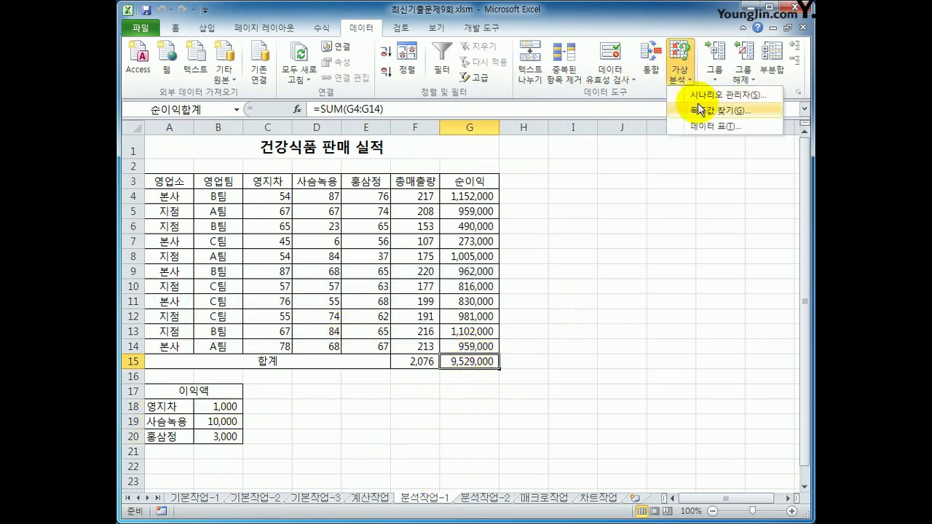
left_click(697, 102)
left_click_drag(551, 167, 632, 140)
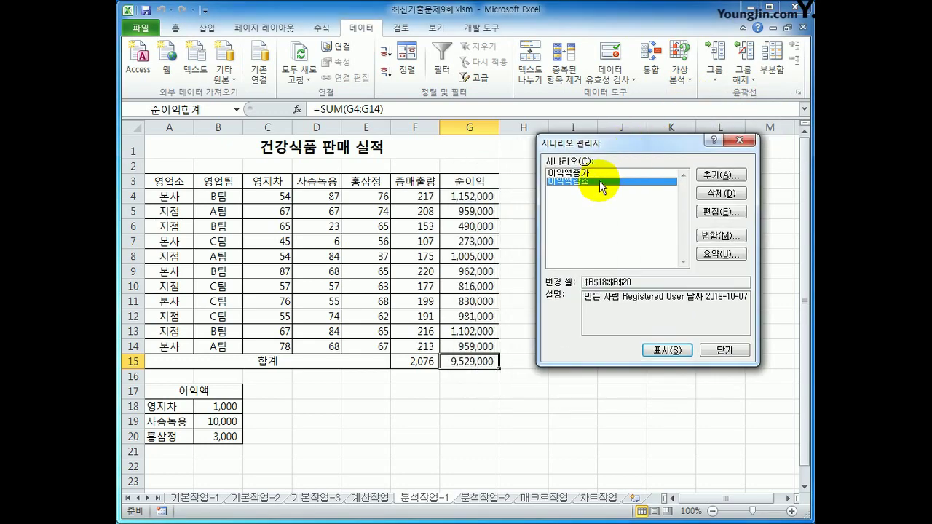
left_click(718, 212)
left_click_drag(633, 151, 468, 158)
left_click(533, 339)
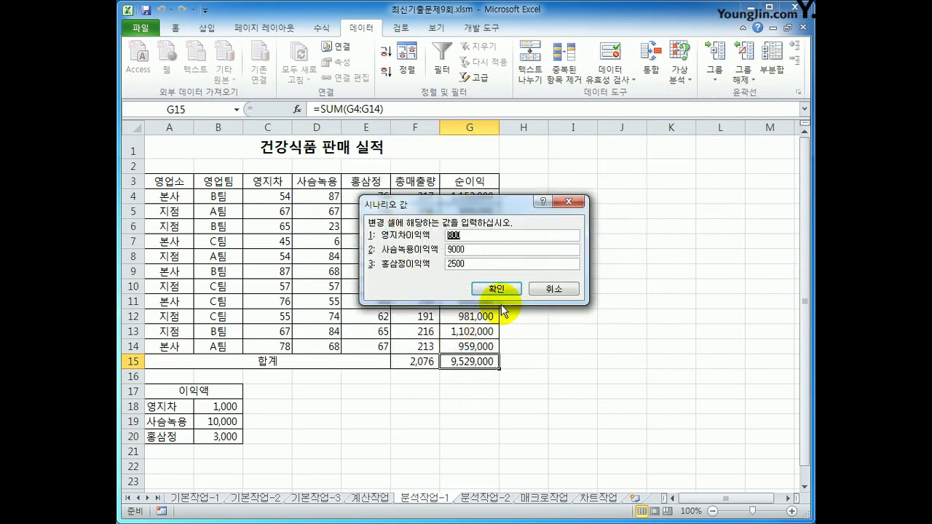
left_click(494, 290)
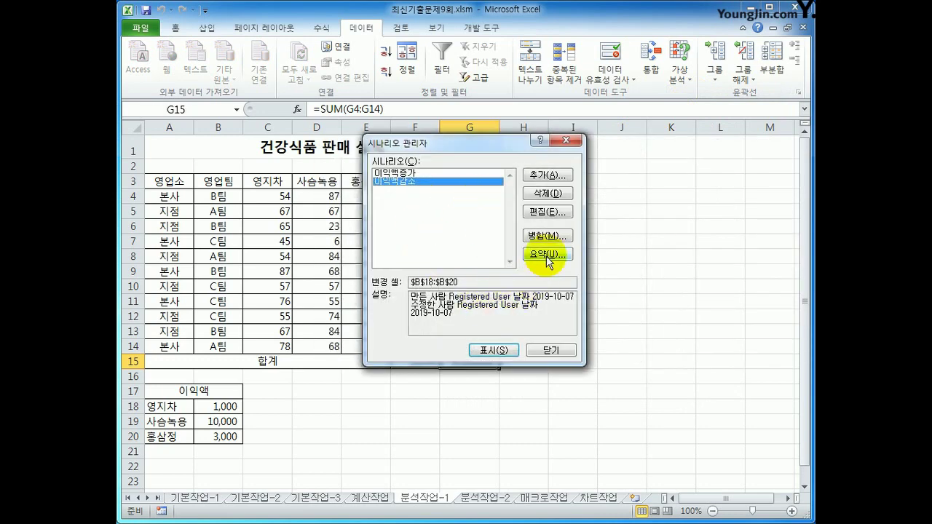
left_click(547, 255)
left_click(464, 291)
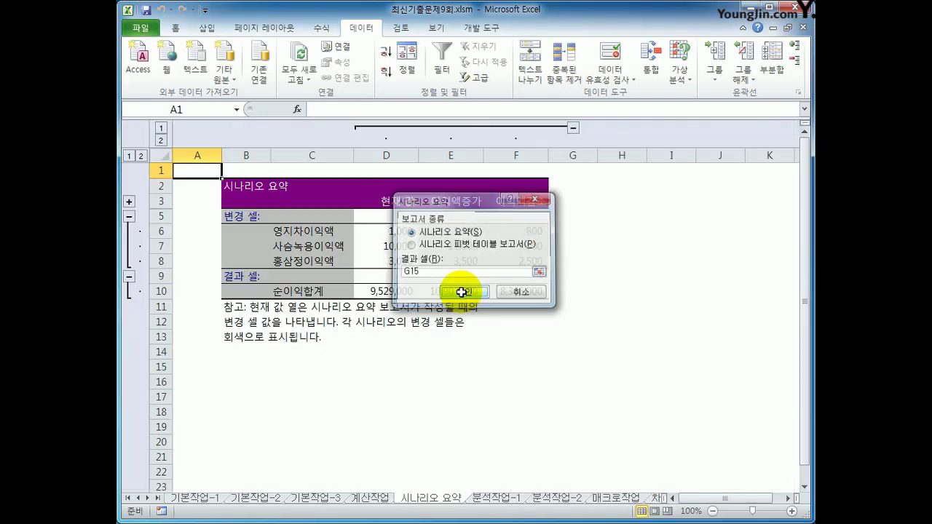
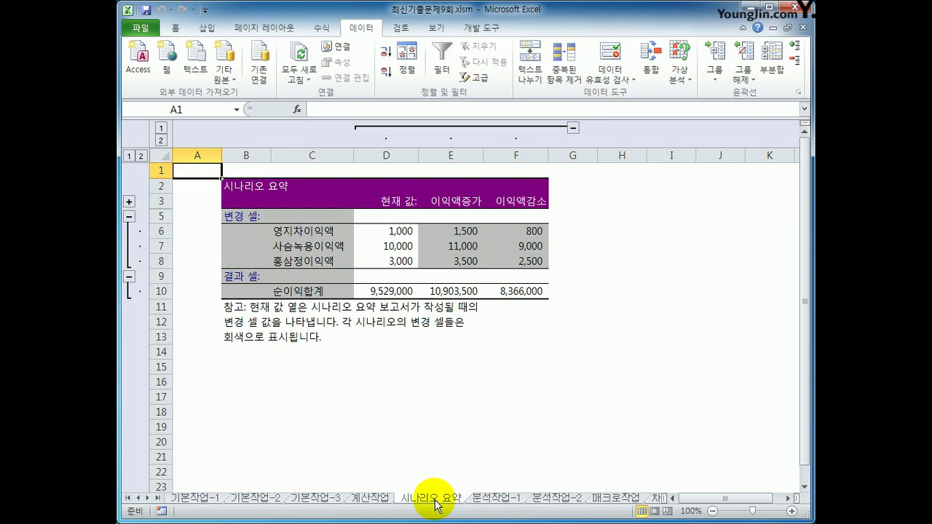
Insert a pivot table from A3:H14 of 분석작업-2, placed on the same existing worksheet at A20
left_click(539, 501)
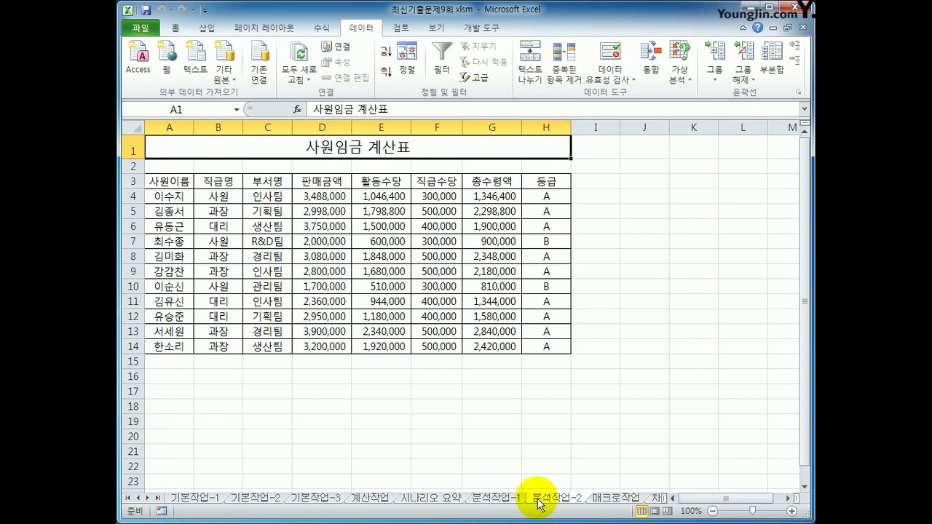
left_click(240, 209)
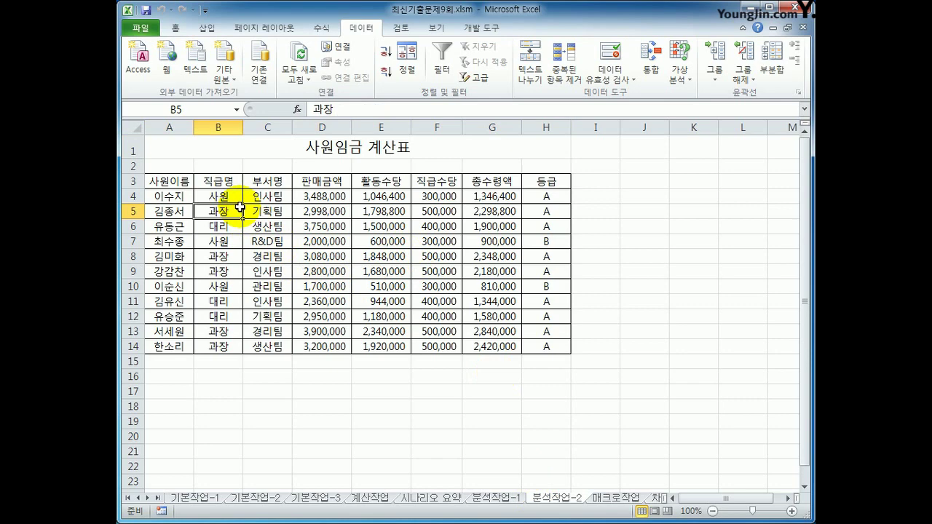
left_click(205, 27)
left_click(139, 54)
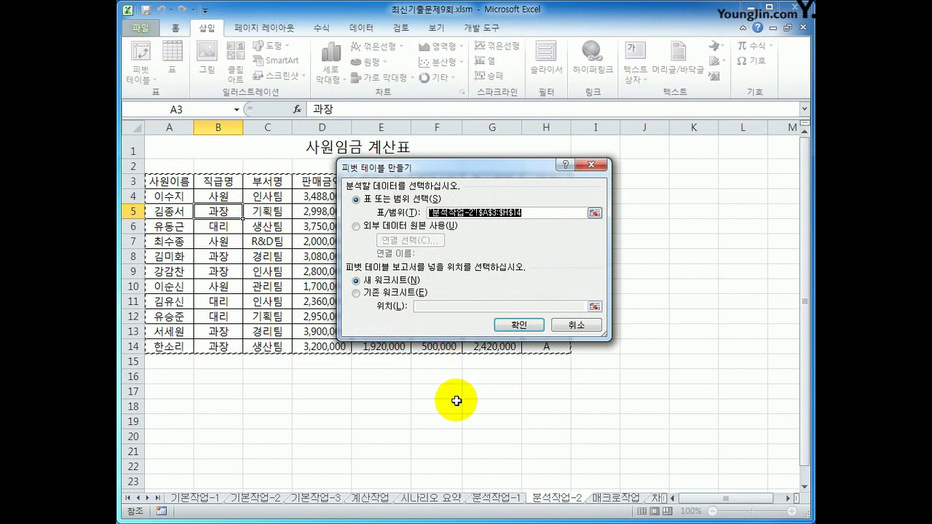
left_click(420, 307)
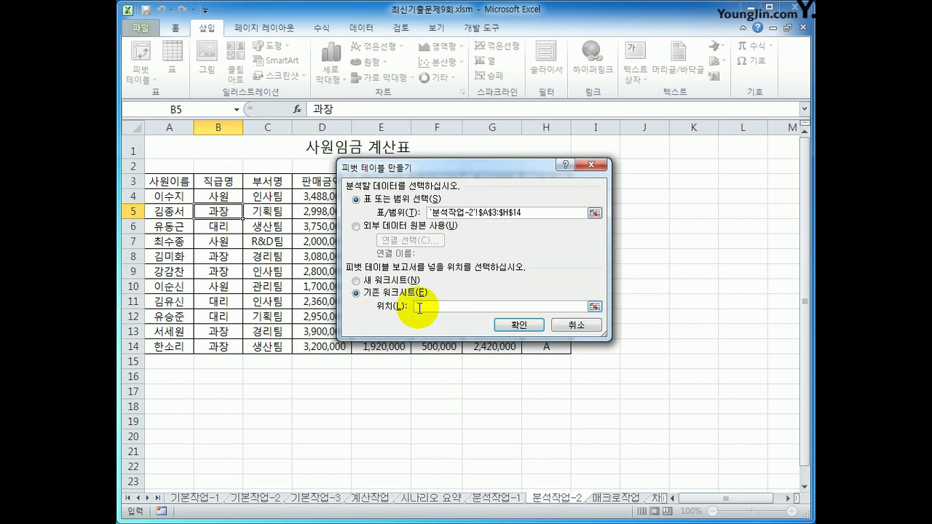
left_click(167, 439)
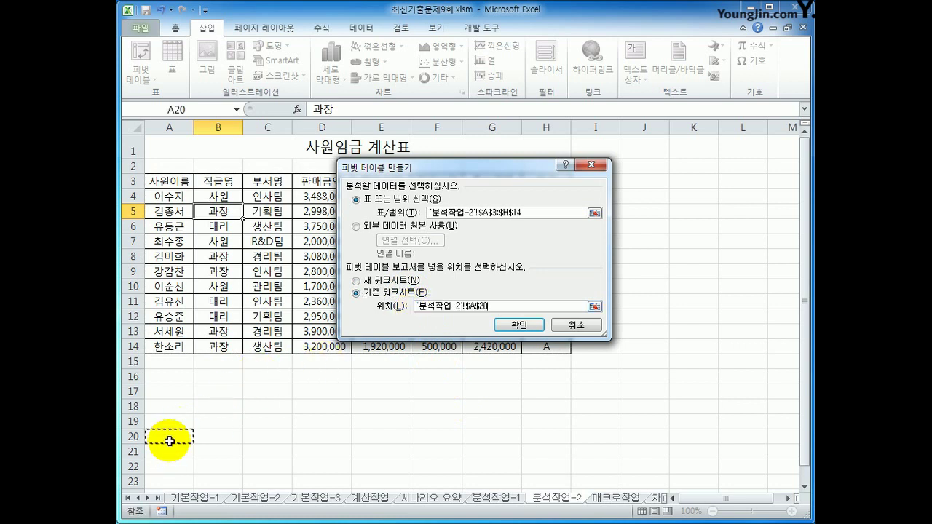
left_click(519, 325)
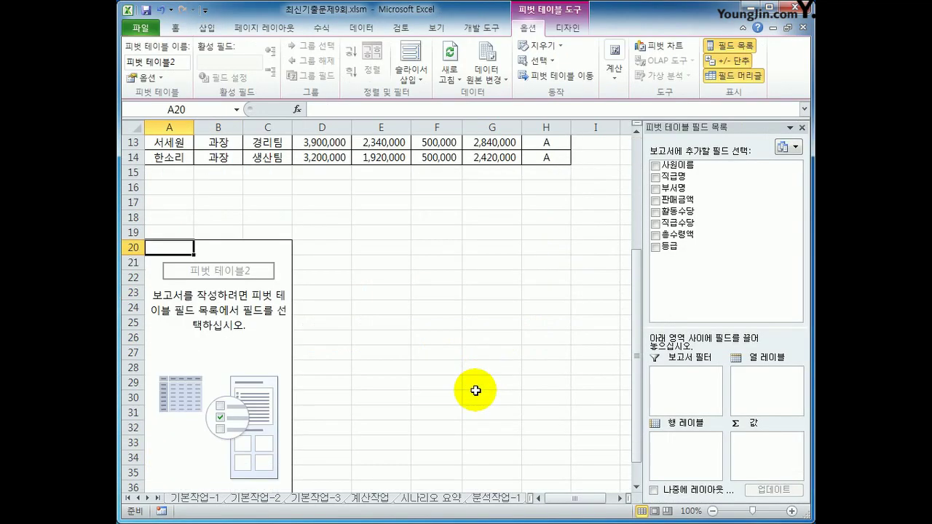
Place 사원이름 as report filter, 부서명 as row labels and 직급명 as column labels of the pivot table
scroll(475, 391, "down", 2)
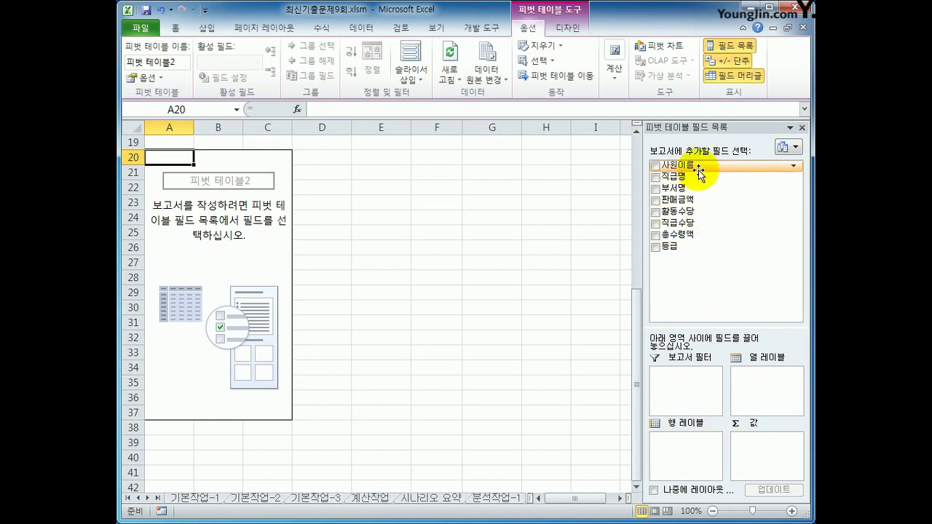
left_click_drag(699, 172, 709, 389)
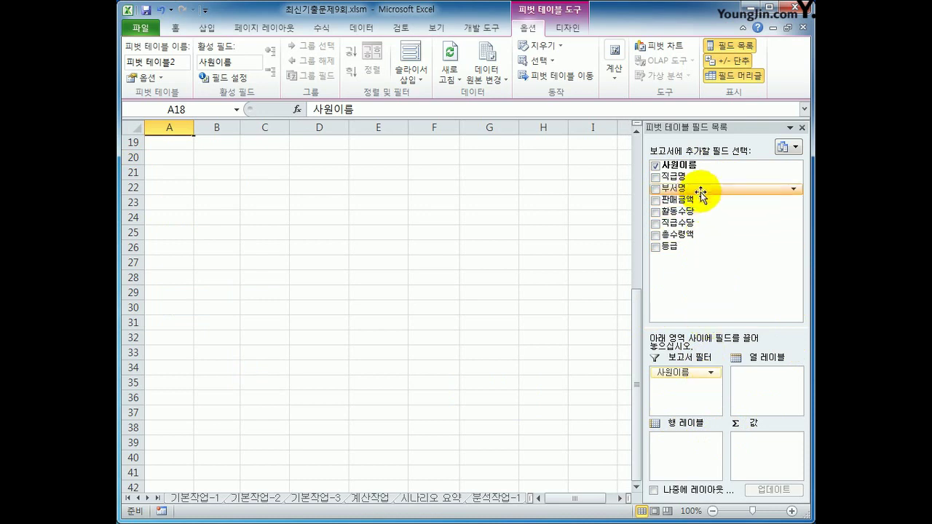
left_click_drag(700, 188, 692, 453)
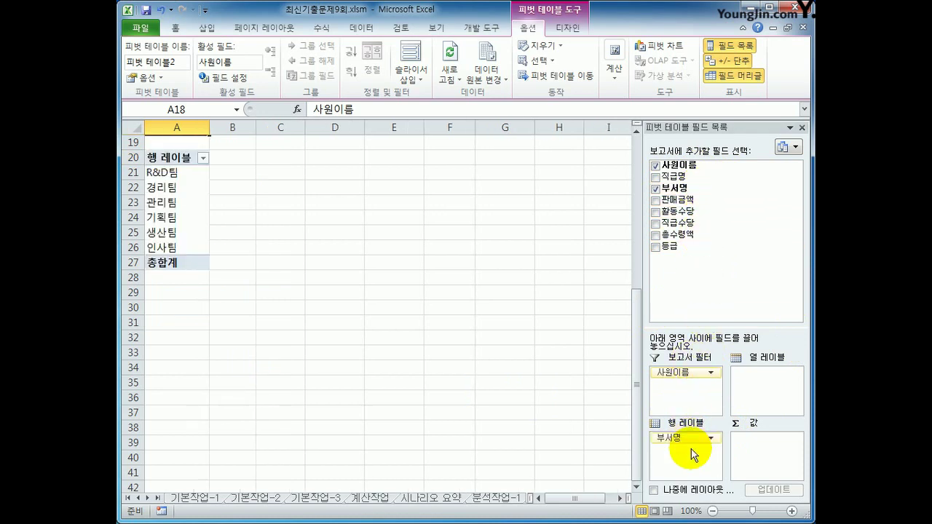
left_click_drag(684, 176, 763, 399)
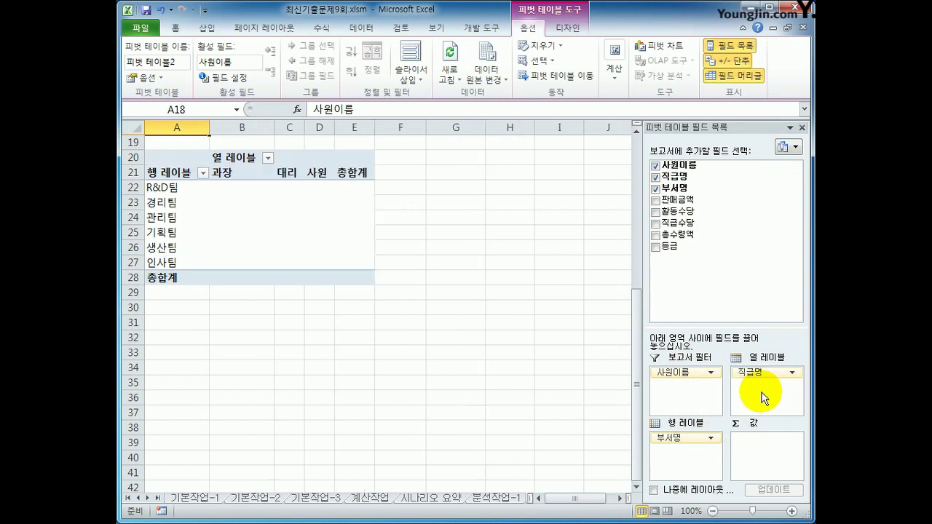
Add 판매금액 and 총수령액 as summed values, keeping the Σ 값 item below 직급명 in the column labels
left_click_drag(692, 201, 761, 472)
left_click_drag(678, 234, 768, 475)
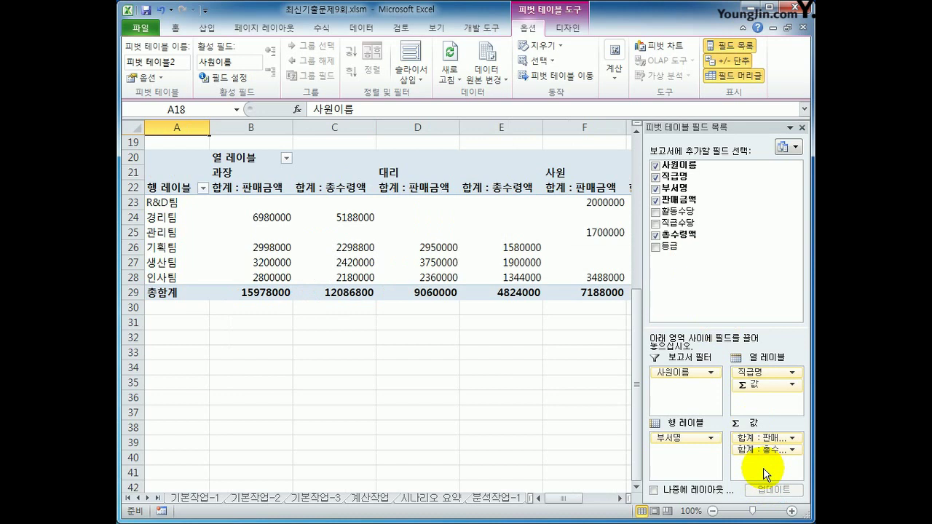
mouse_move(772, 383)
left_mouse_down()
mouse_move(715, 430)
mouse_move(750, 380)
left_mouse_up()
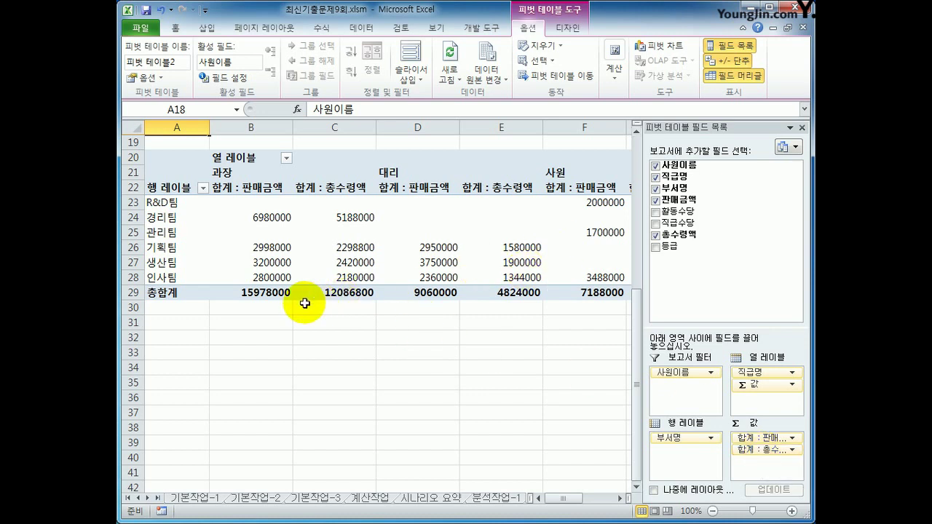
left_click(447, 353)
left_click_drag(744, 202, 746, 279)
left_click_drag(233, 292, 537, 294)
left_click(535, 368)
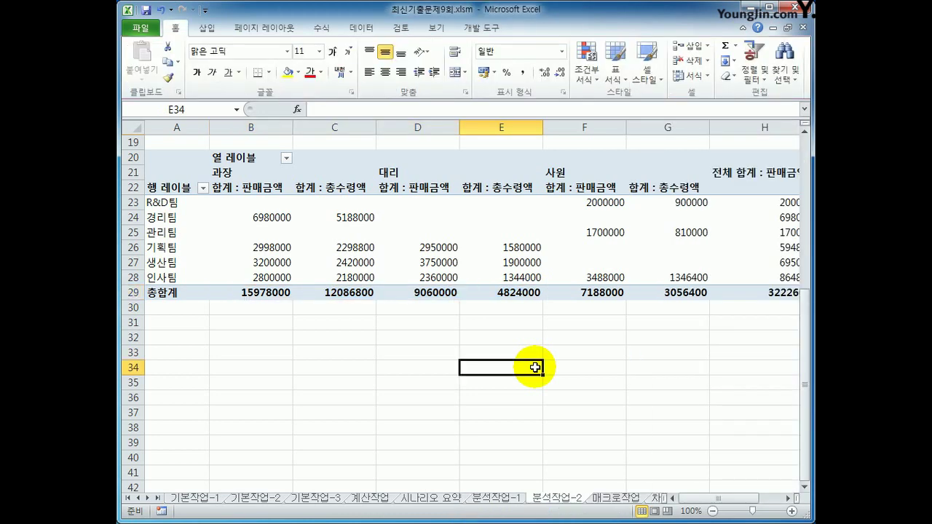
Turn off both the row and column grand totals in the pivot table options
left_click(294, 222)
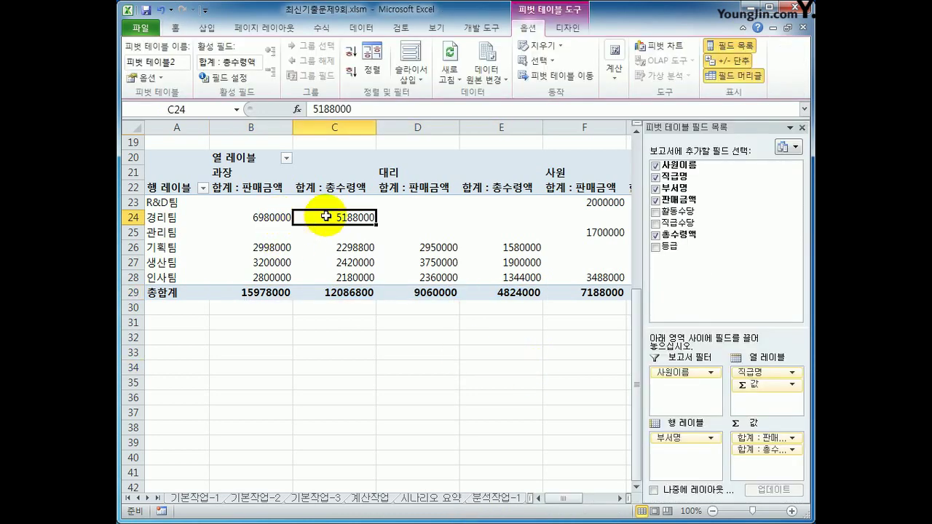
right_click(325, 216)
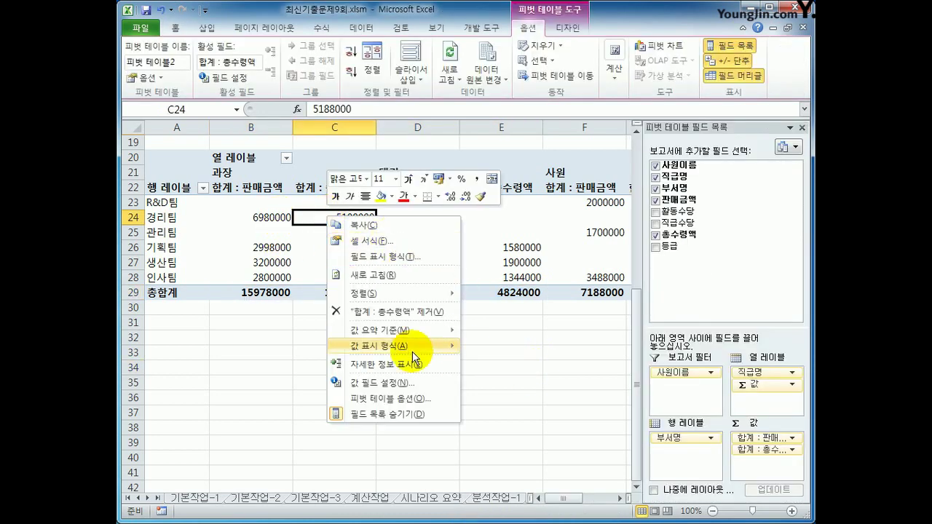
left_click(409, 399)
left_click_drag(406, 260, 572, 160)
left_click(535, 195)
left_click(474, 231)
left_click(474, 238)
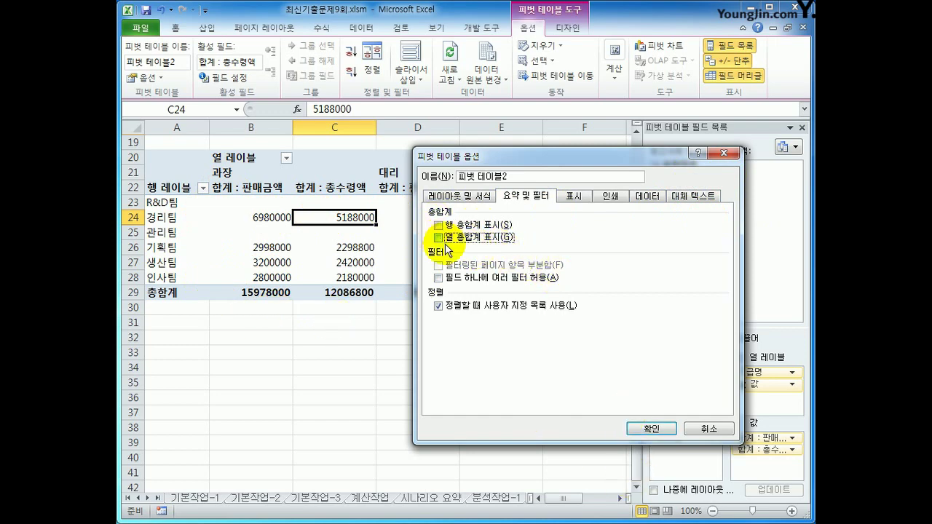
left_click(632, 431)
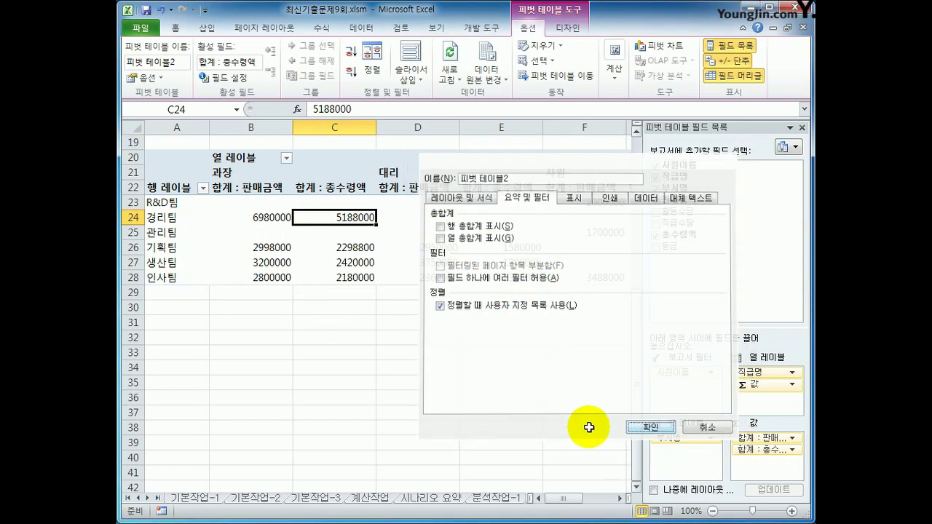
left_click(447, 407)
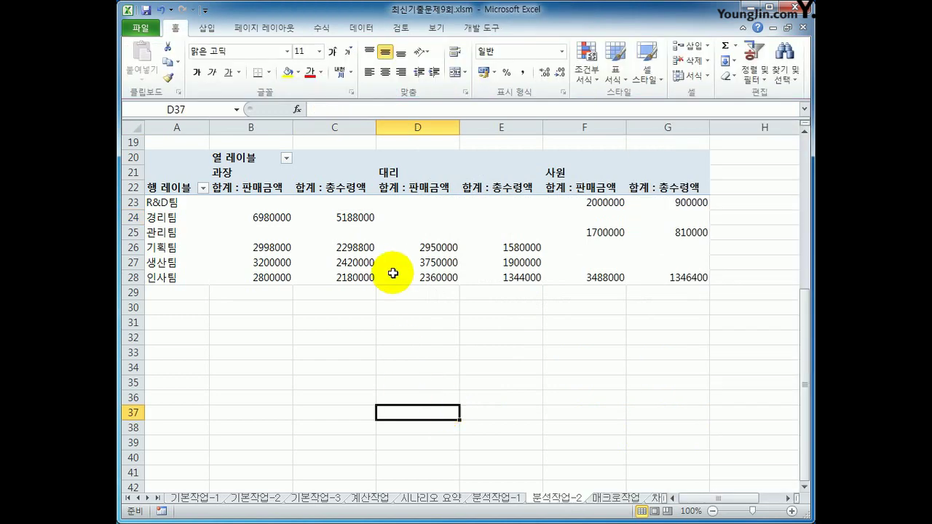
Set the pivot table's report layout to outline form (개요 형식으로 표시)
left_click(394, 262)
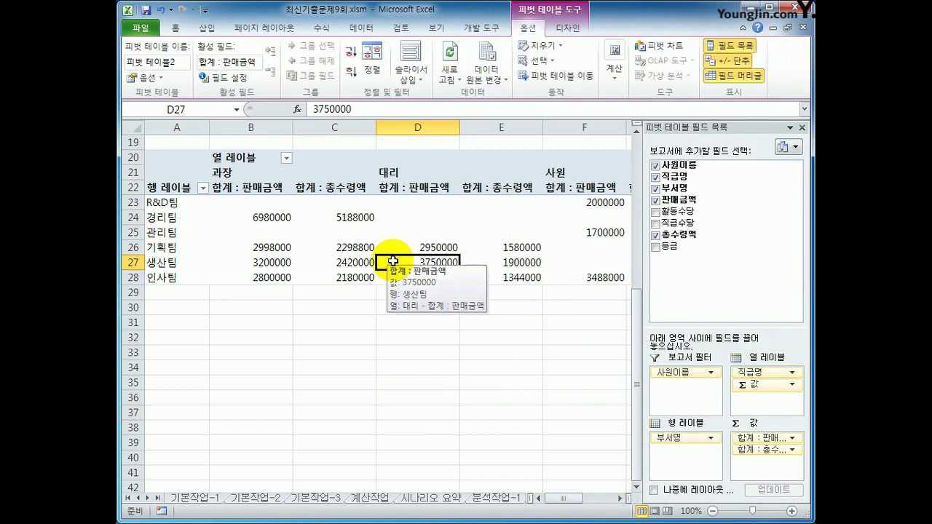
left_click(562, 29)
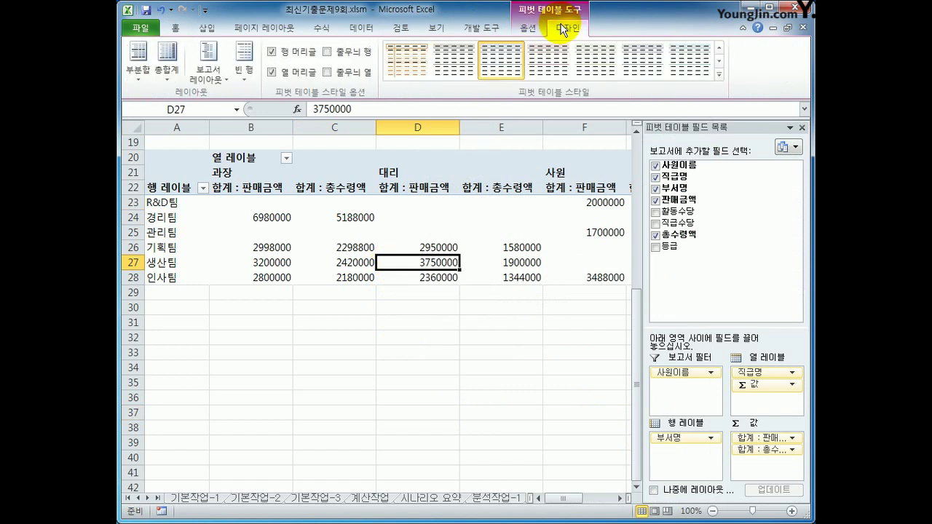
left_click(204, 70)
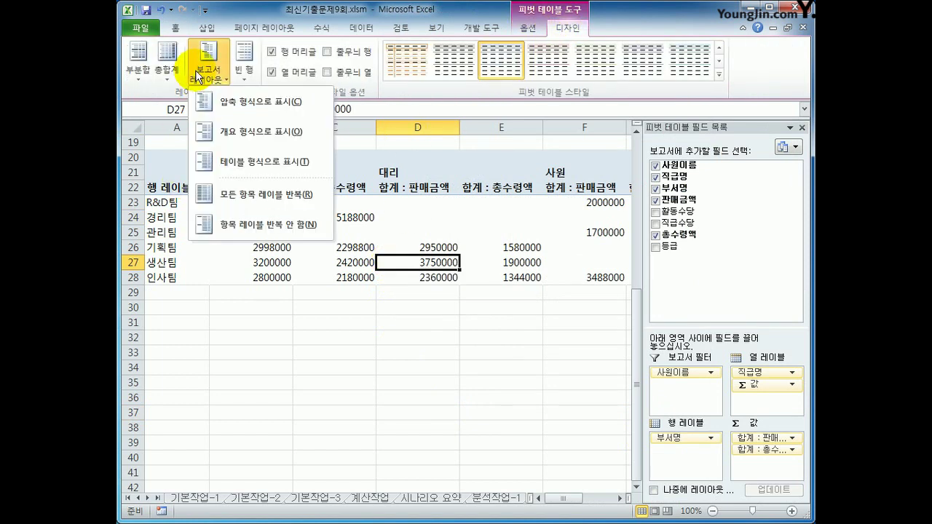
left_click(266, 131)
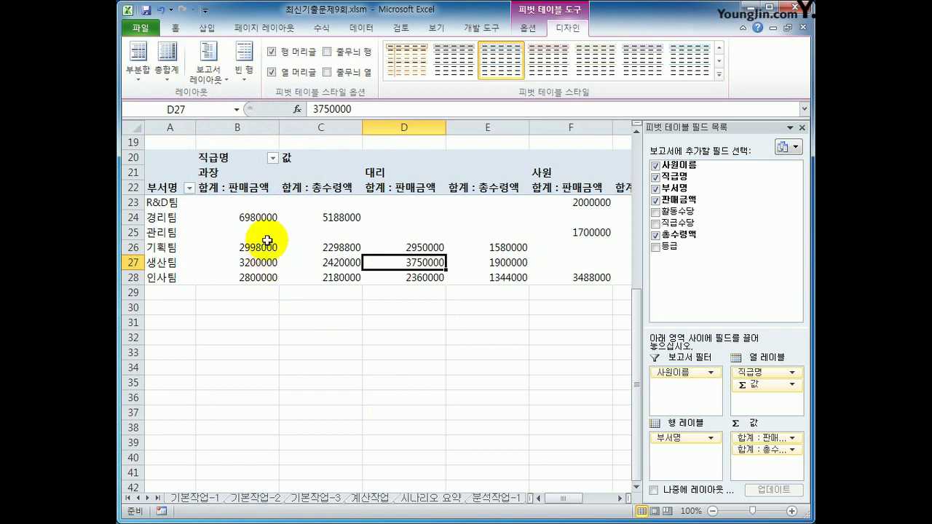
Format the 합계 : 판매금액 value field as 숫자 with 0 decimal places and the 1000 separator
left_click(247, 187)
left_click(299, 190)
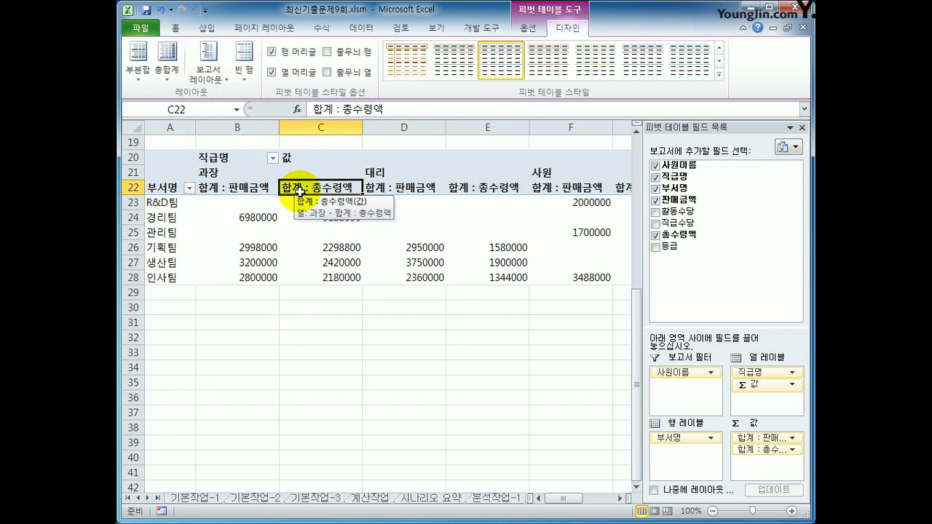
left_click(238, 188)
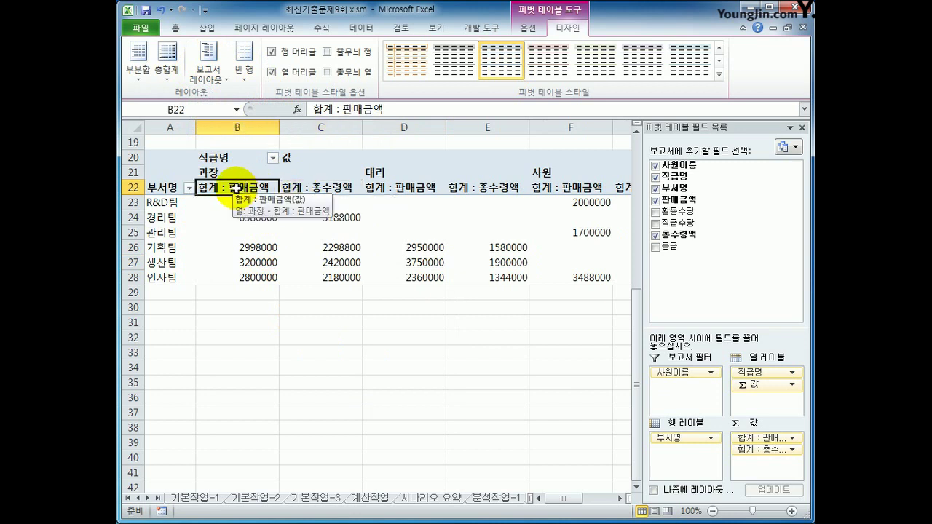
right_click(236, 188)
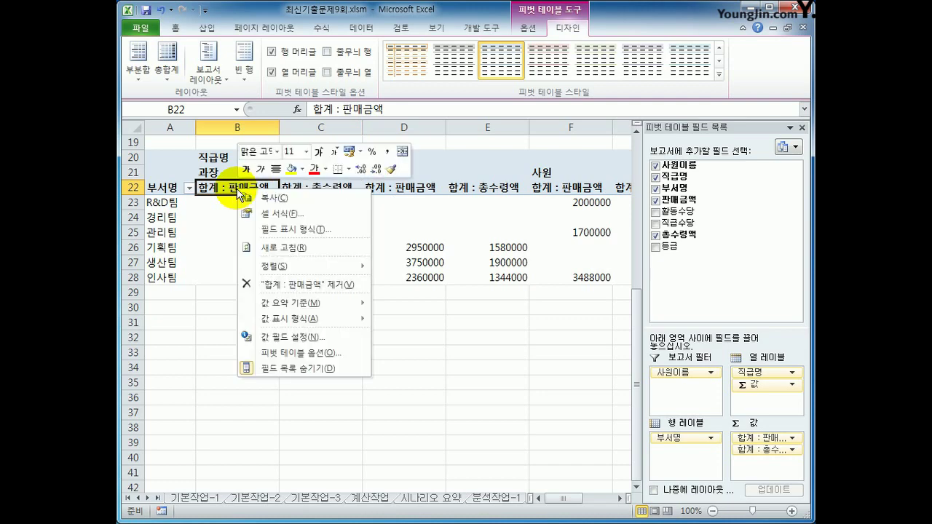
left_click(338, 337)
left_click(238, 416)
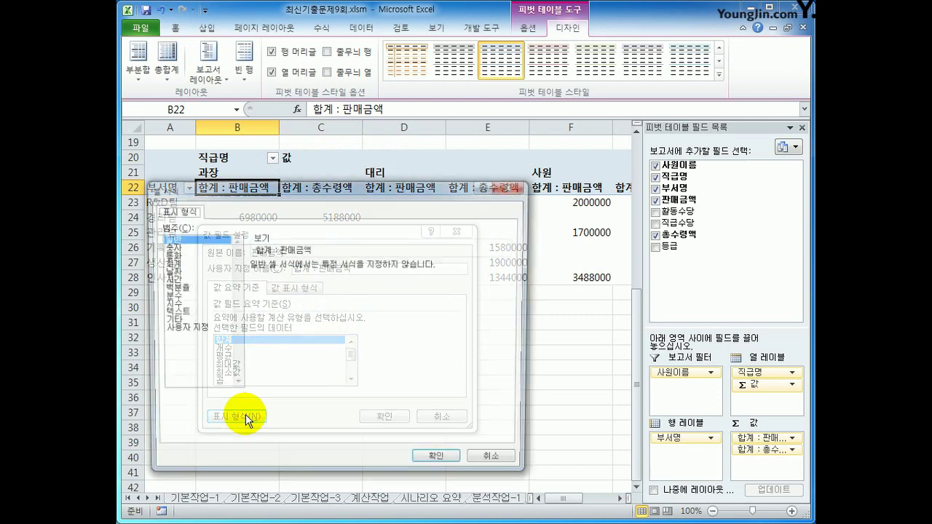
left_click_drag(316, 191, 538, 142)
left_click(414, 191)
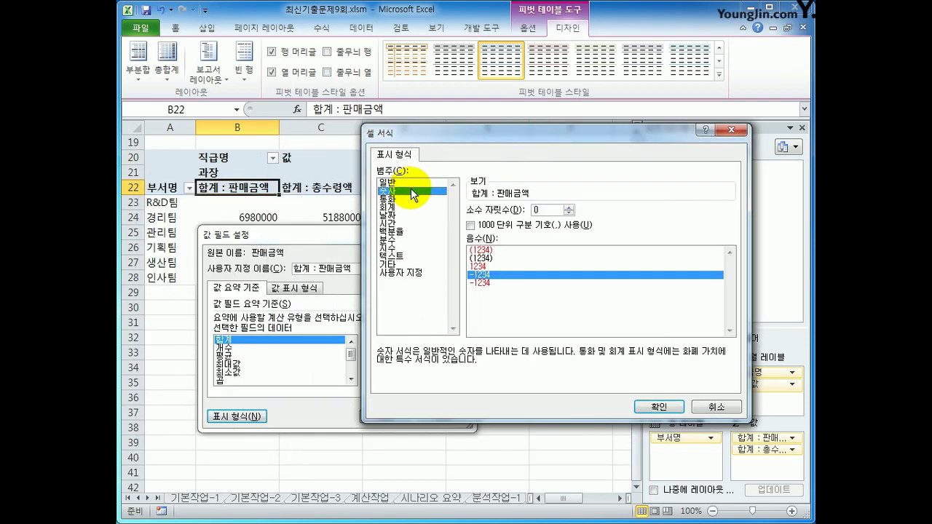
left_click(527, 224)
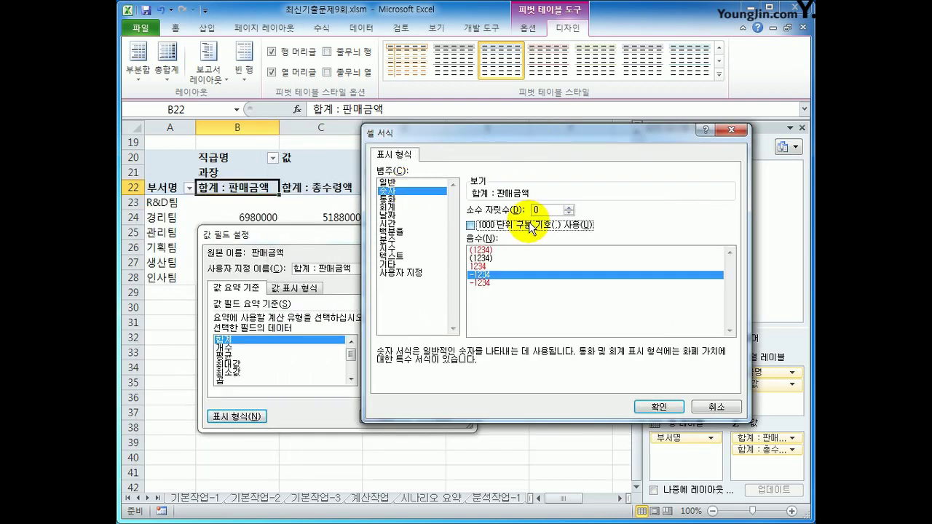
left_click(647, 406)
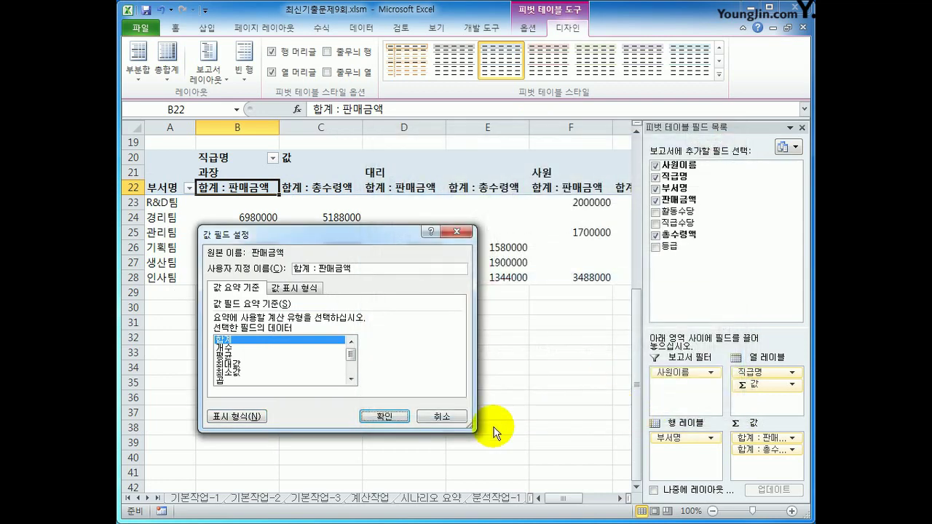
left_click(384, 416)
Format the 합계 : 총수령액 value field as 숫자 with 0 decimal places and the 1000 separator
left_click(331, 182)
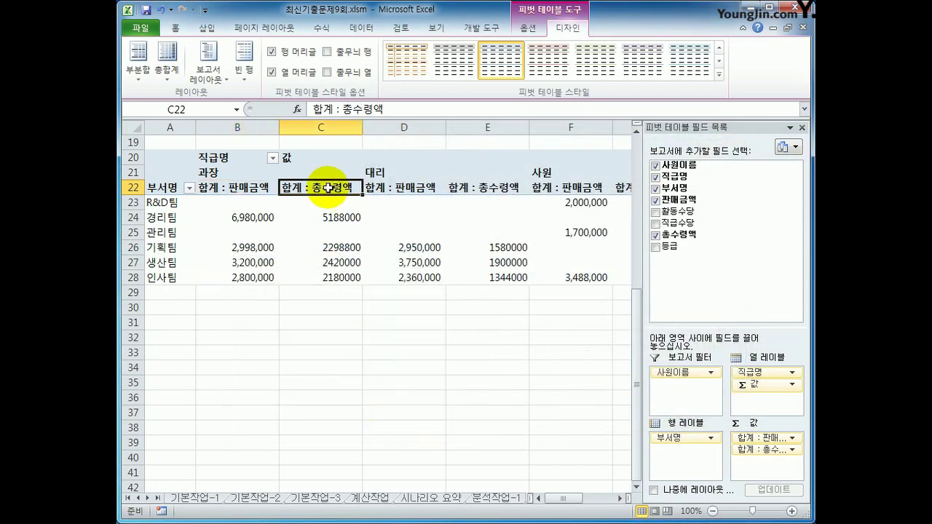
right_click(330, 182)
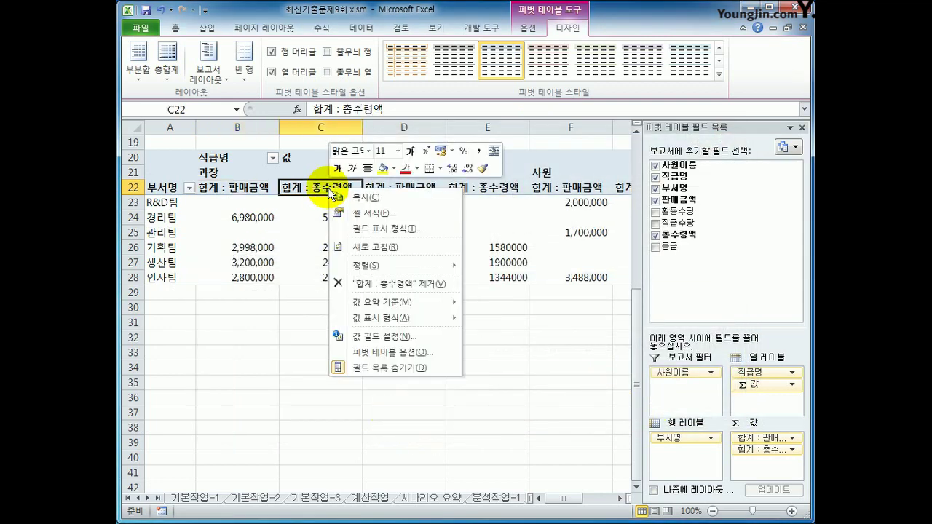
left_click(421, 339)
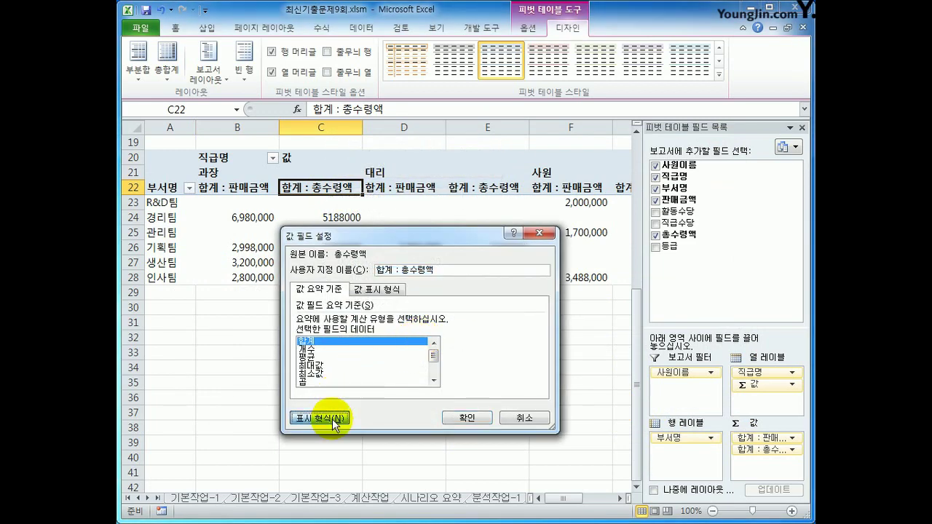
left_click(332, 419)
left_click(274, 249)
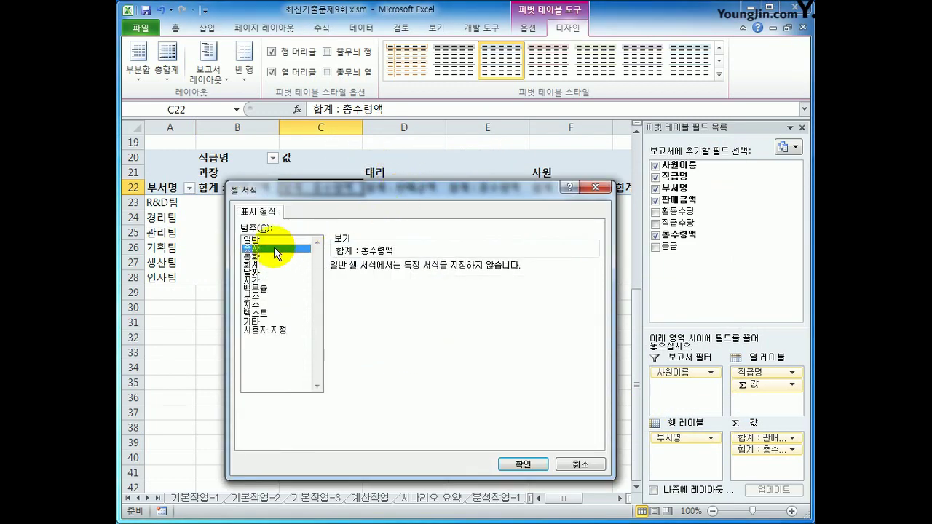
left_click(366, 283)
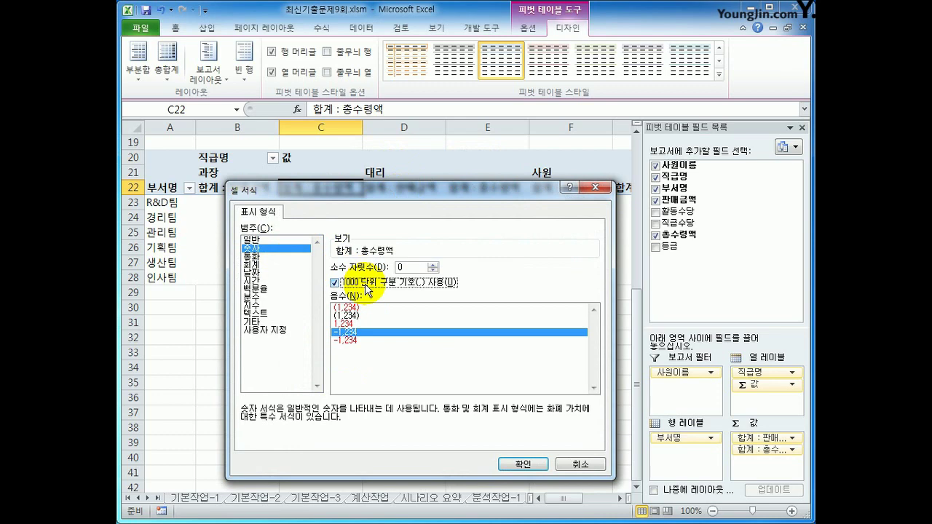
left_click(517, 463)
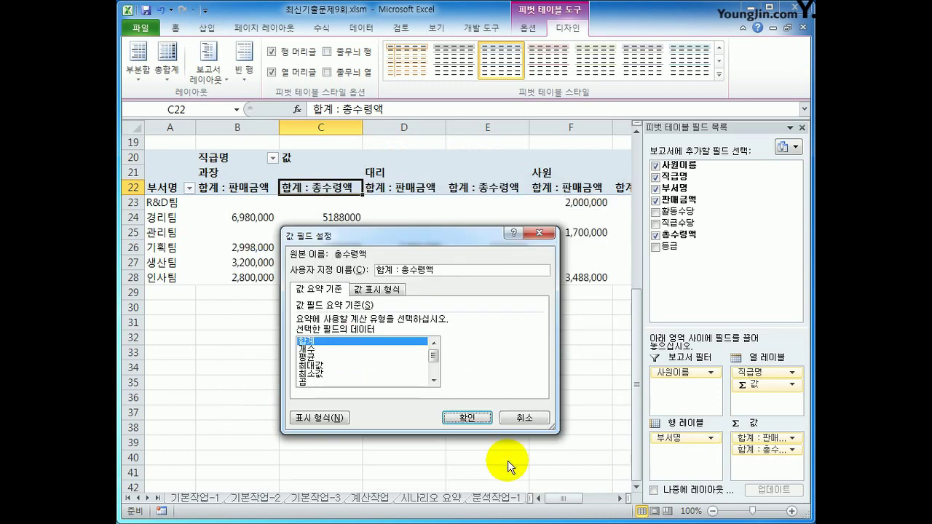
left_click(468, 417)
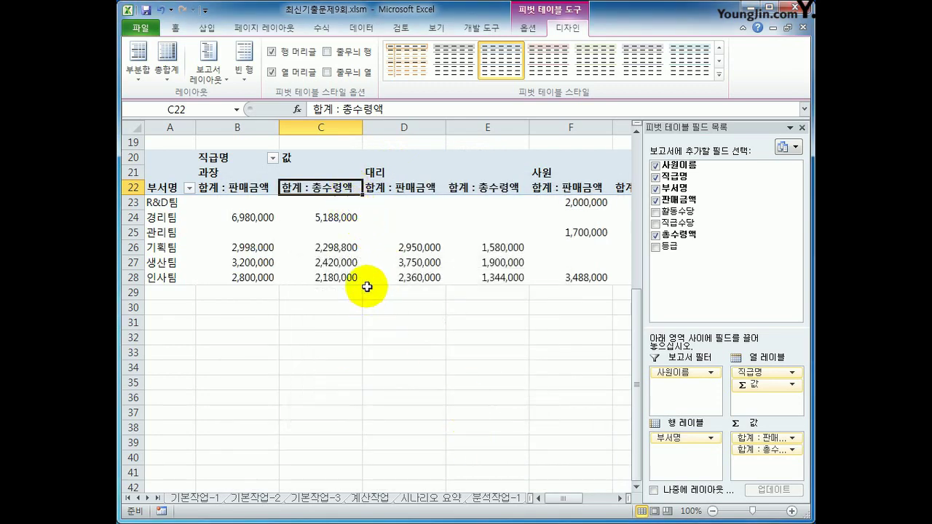
left_click(423, 277)
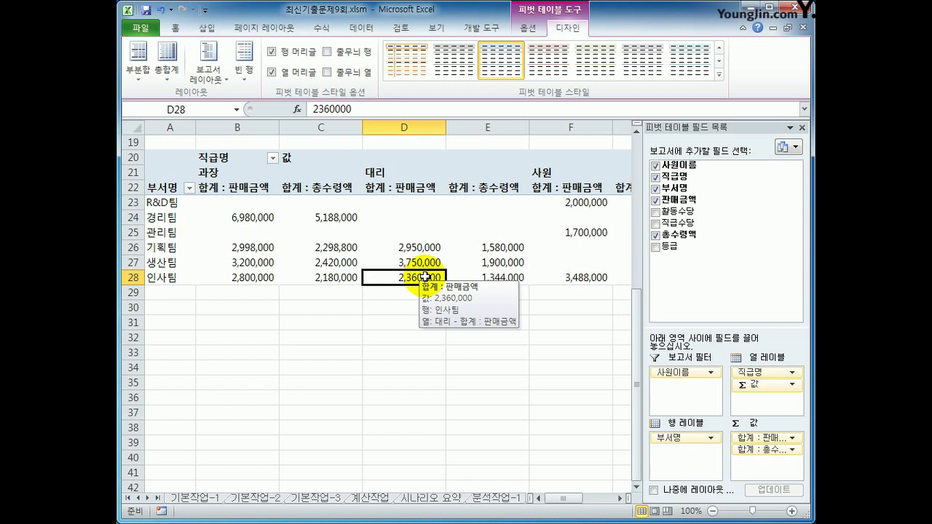
Switch to the 매크로작업 worksheet, select empty cell I7 and bring up the developer commands
left_click(149, 498)
left_click(150, 498)
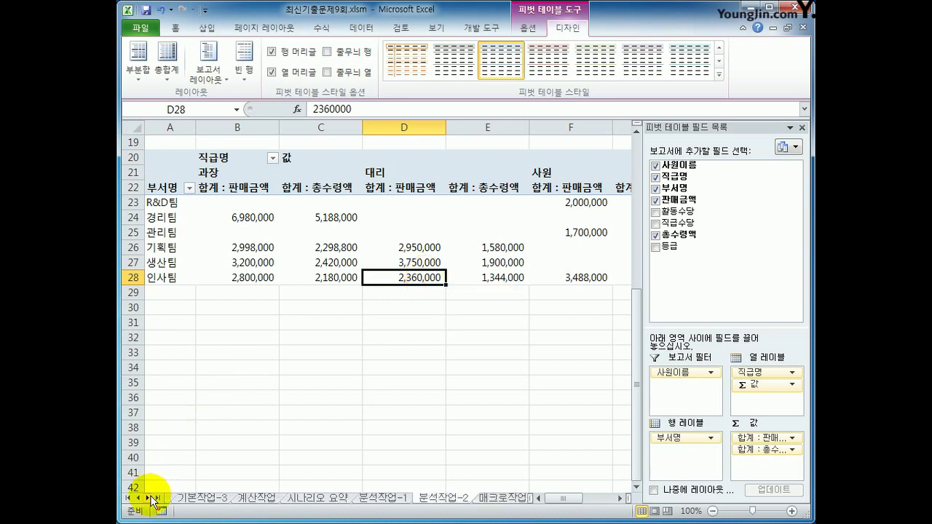
left_click(495, 501)
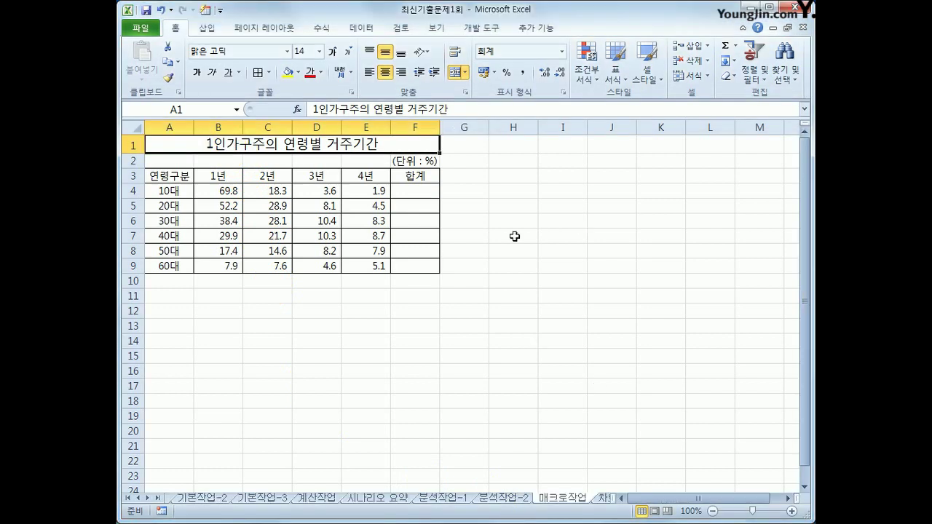
left_click(580, 234)
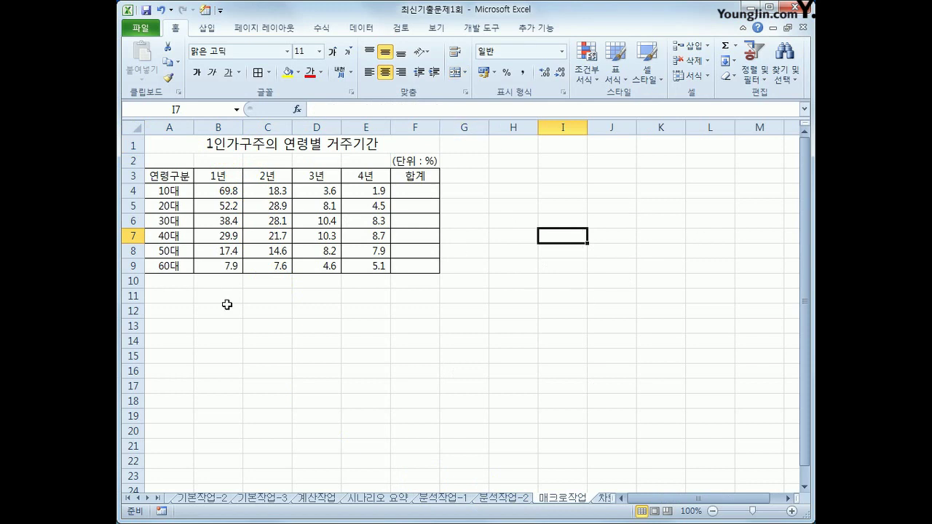
left_click(489, 29)
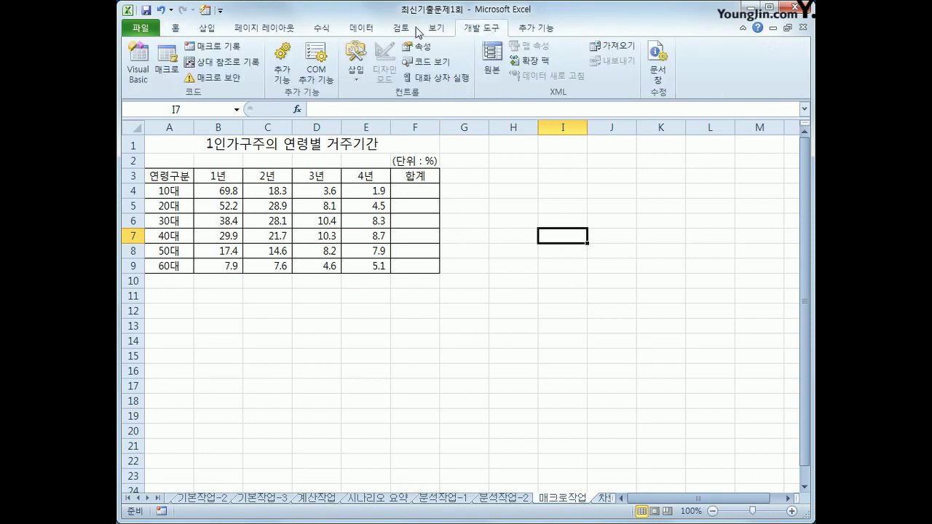
Start recording a macro named 합계, stored in the current workbook
left_click(202, 51)
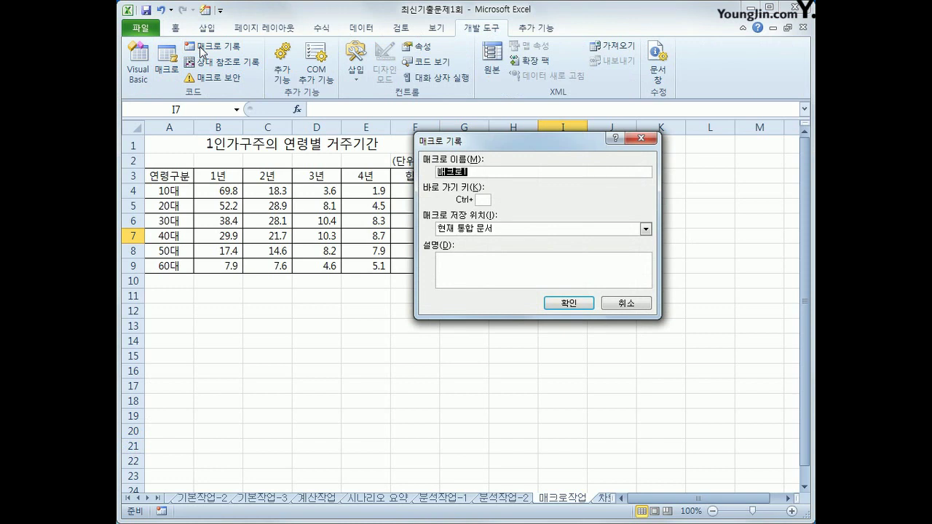
type("합계")
left_click(564, 303)
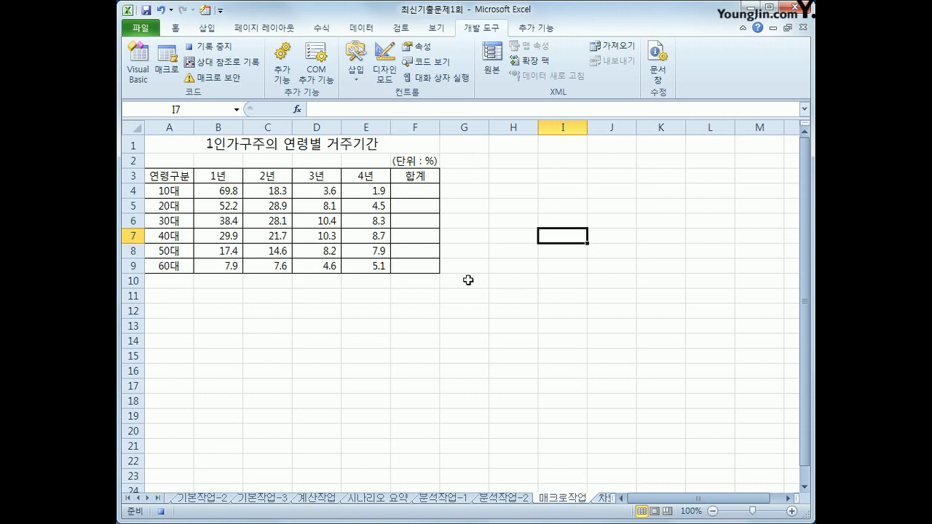
AutoSum the range B4:F9 to fill the 합계 column F4:F9, and stop recording the macro
left_click(423, 192)
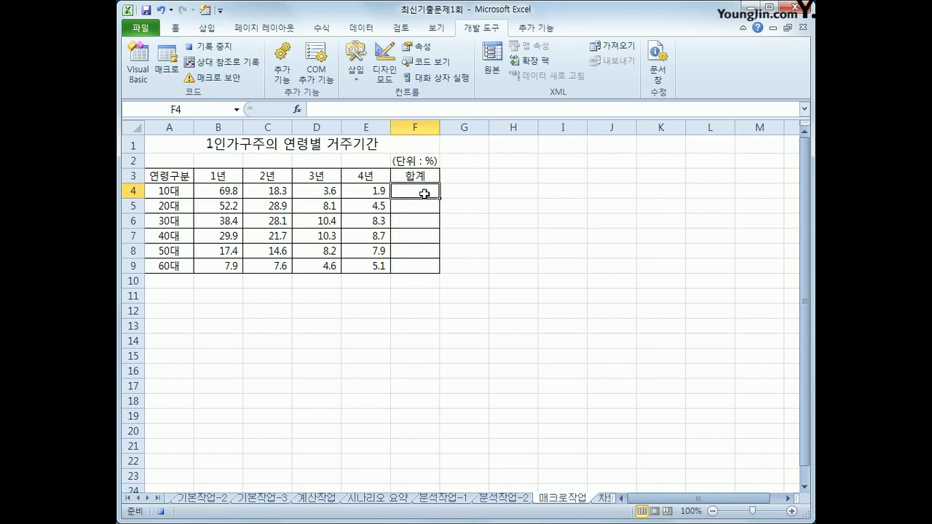
left_click_drag(218, 189, 409, 262)
left_click(322, 29)
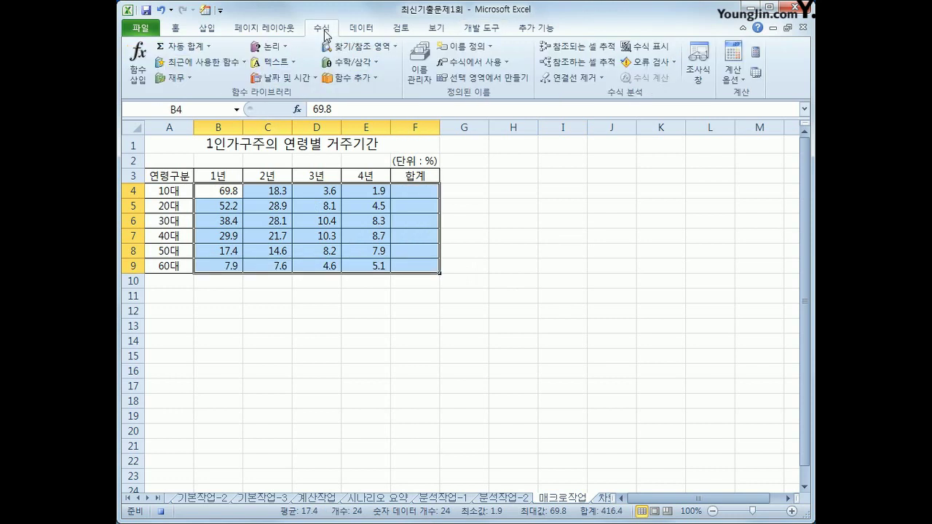
left_click(174, 46)
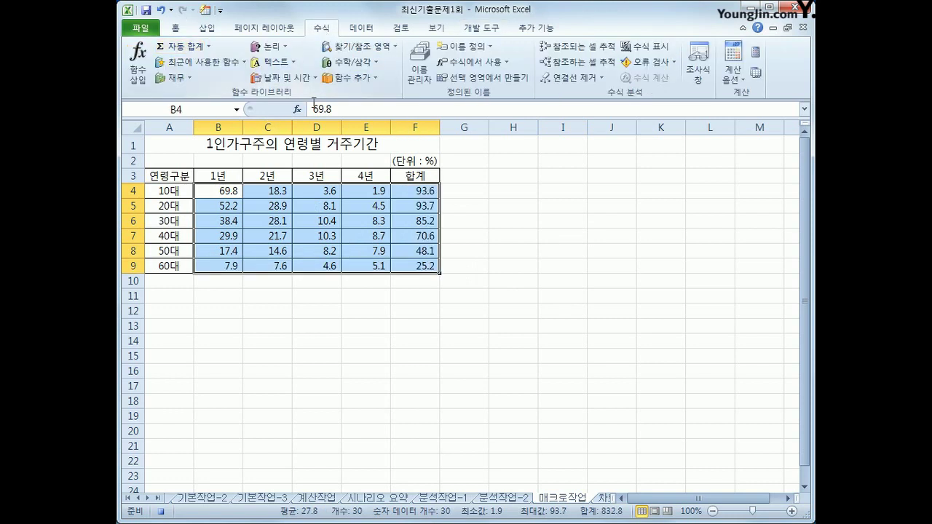
left_click(422, 192)
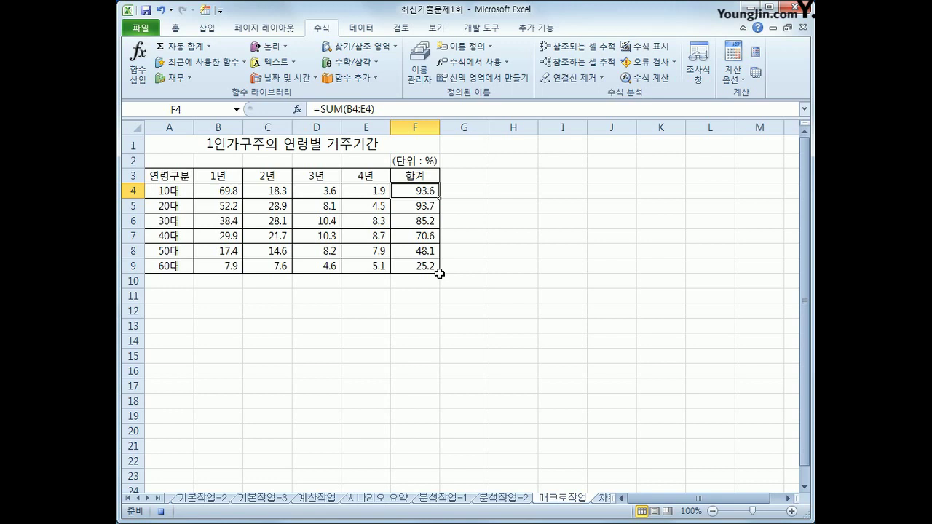
left_click(481, 28)
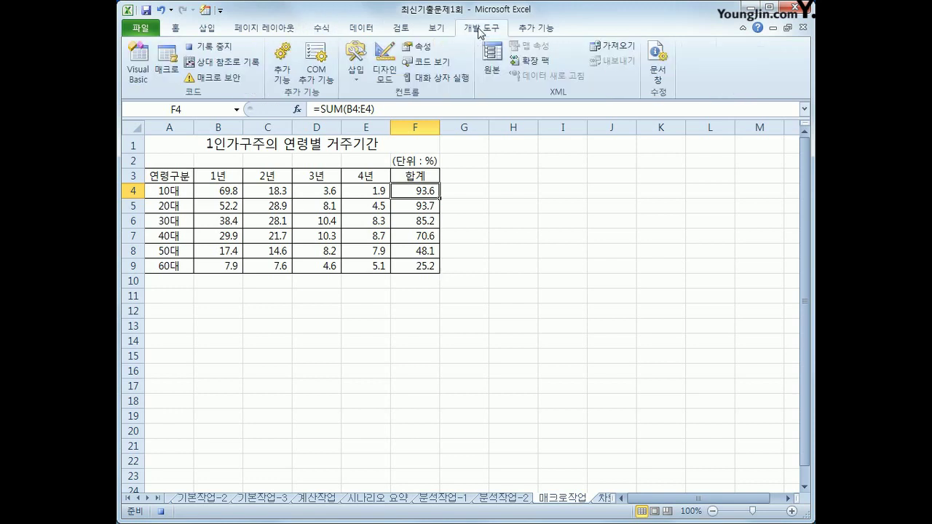
left_click(218, 46)
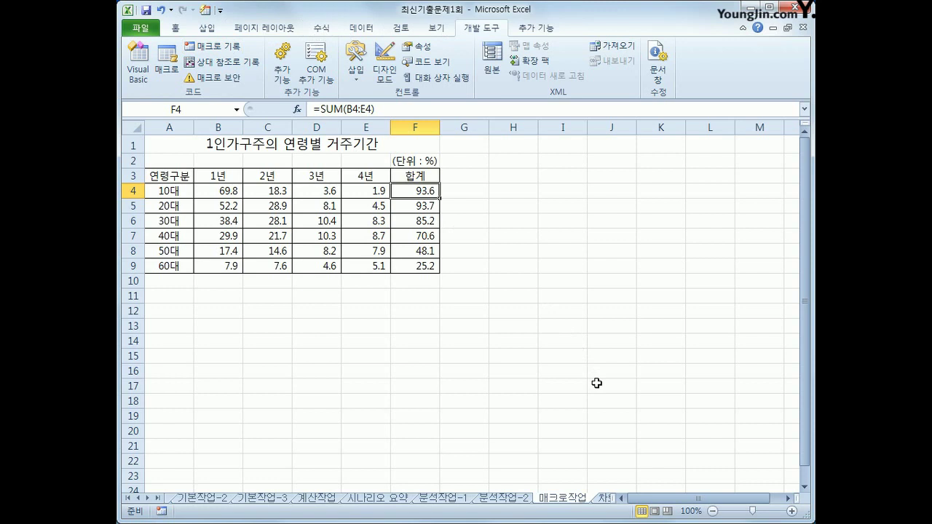
Draw a rectangle shape about 1.16 cm high and 3.81 cm wide over B11:C12 and label it 합계
left_click(583, 355)
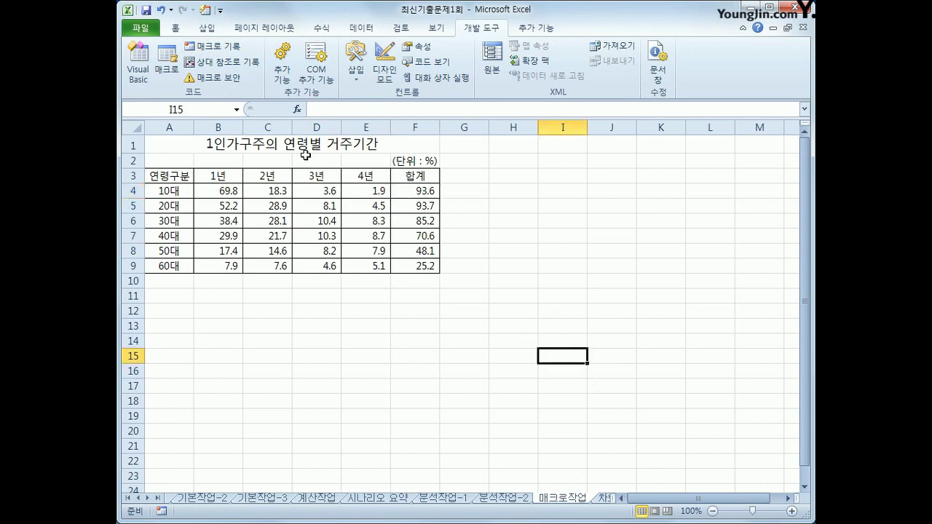
left_click(207, 27)
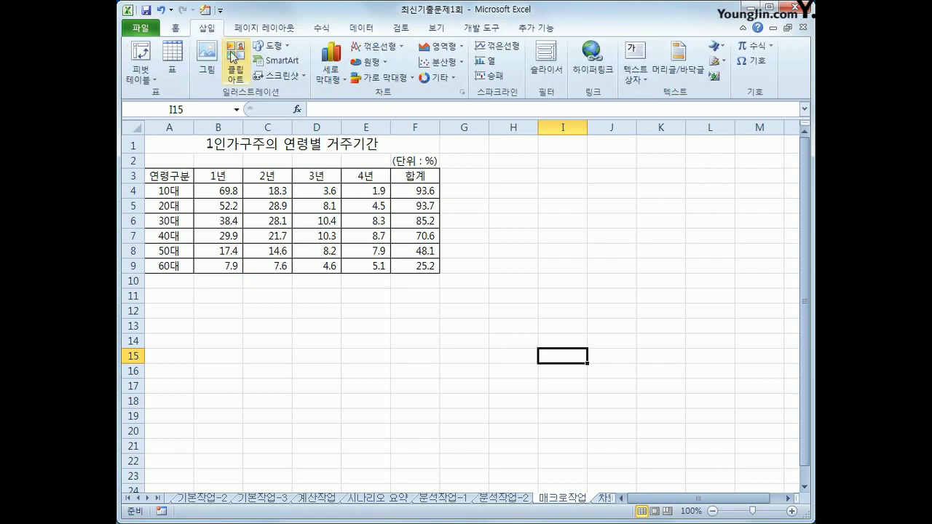
left_click(271, 45)
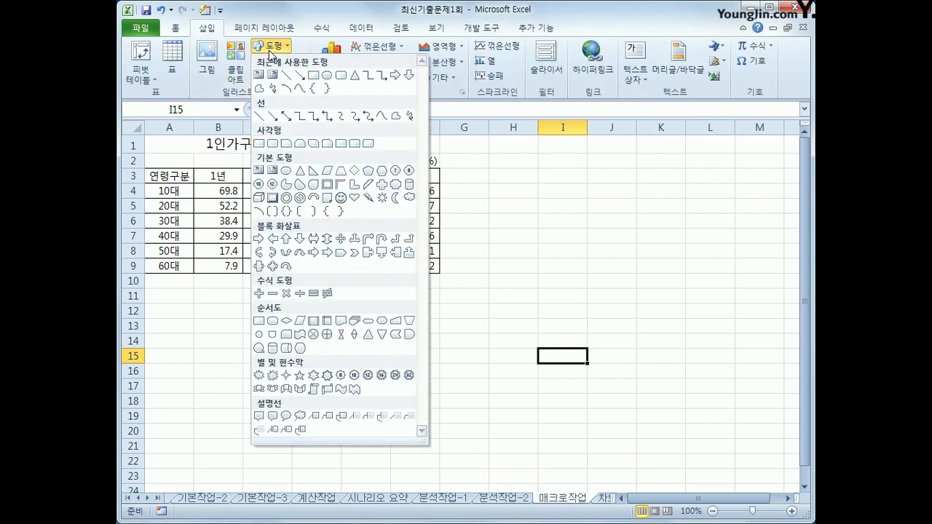
left_click(259, 143)
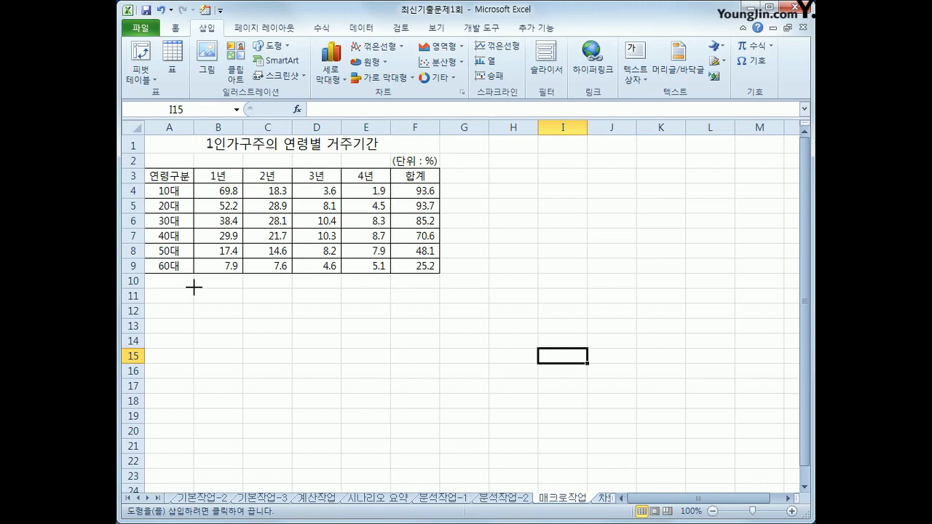
left_click_drag(200, 291, 270, 322)
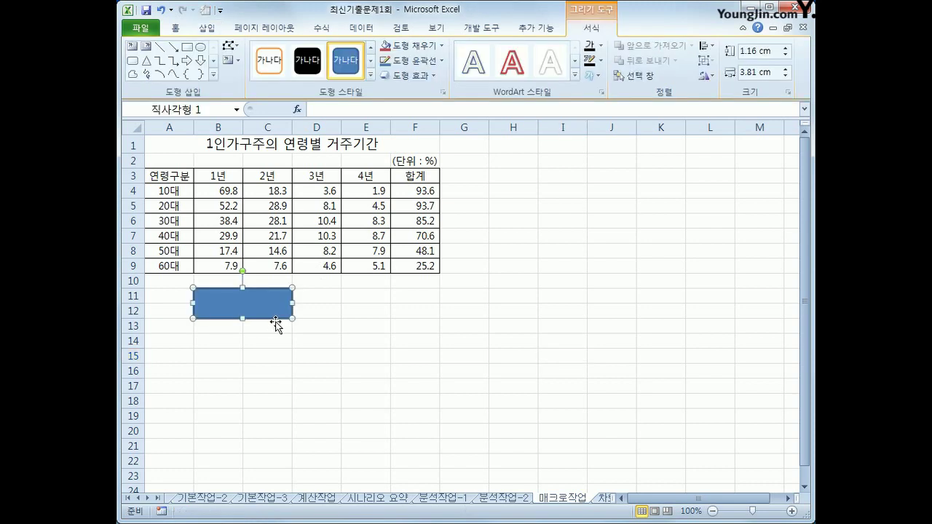
type("합계")
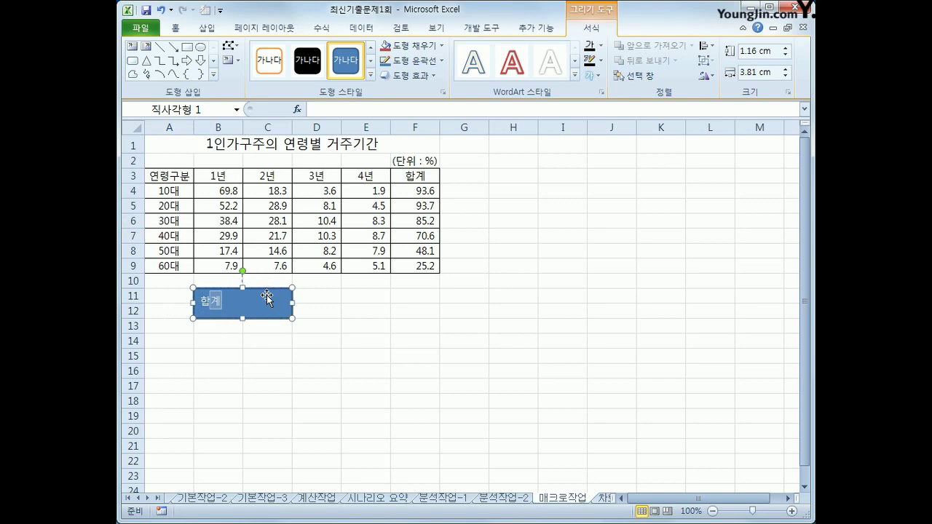
key("Escape")
Assign the 합계 macro to the rectangle shape
key("shift+F10")
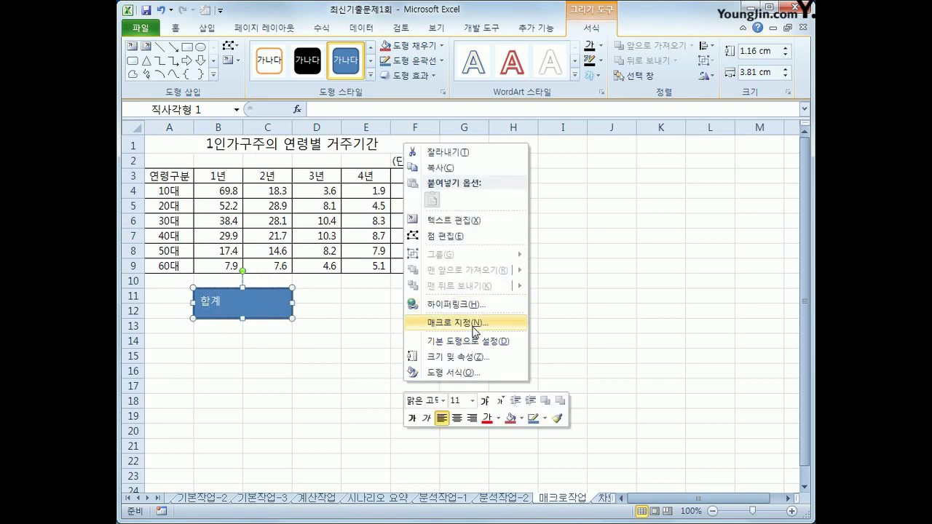
left_click(459, 322)
left_click(368, 254)
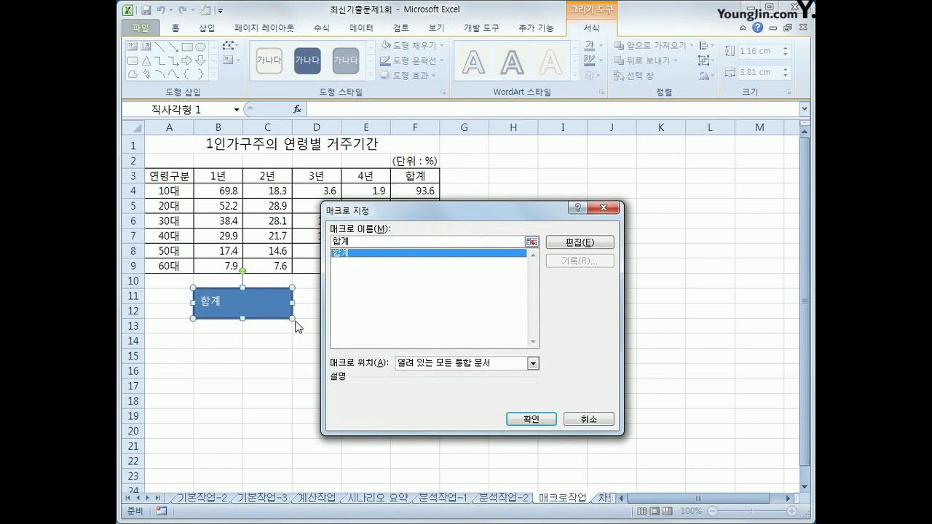
left_click(530, 419)
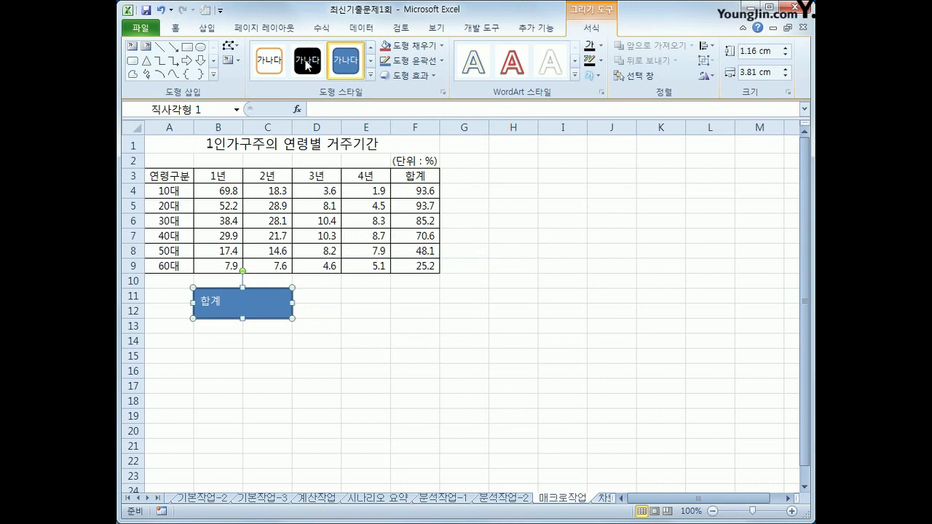
Center the rectangle's 합계 label both vertically and horizontally, and deselect the shape
left_click(181, 32)
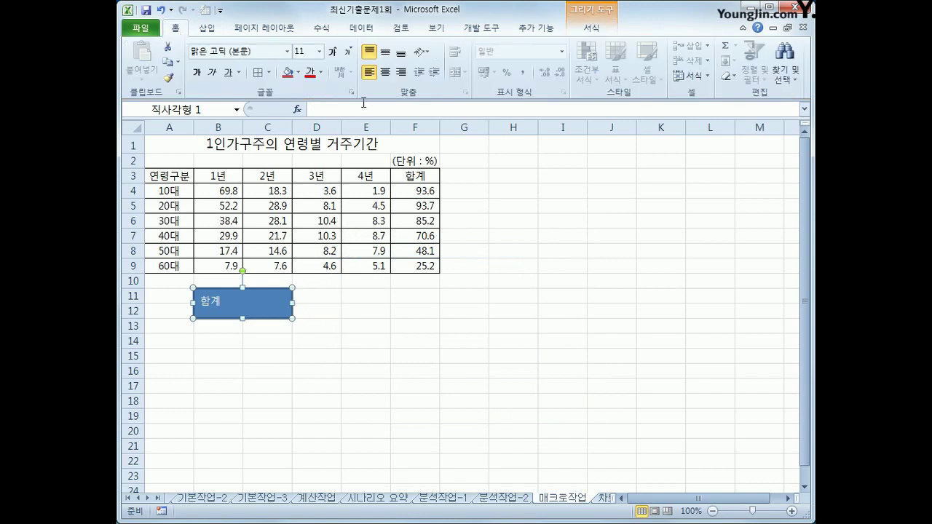
left_click(390, 56)
left_click(384, 71)
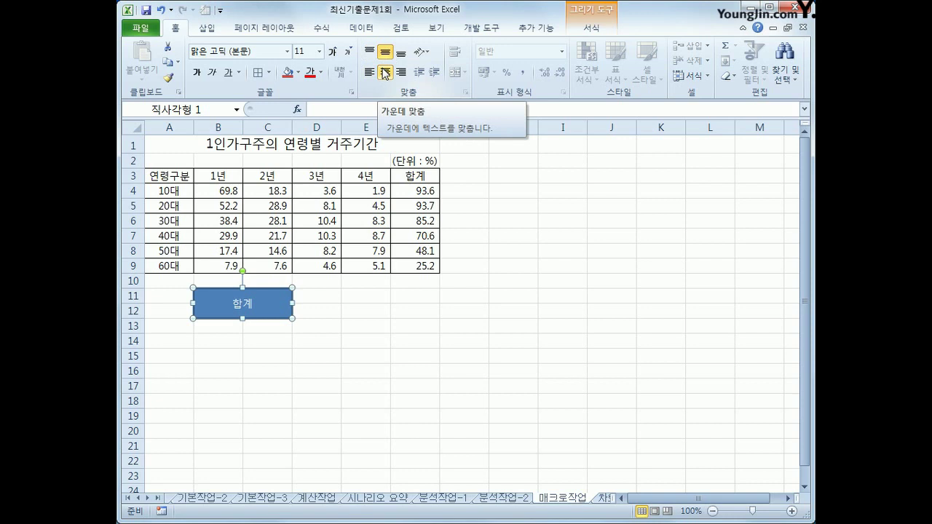
left_click(520, 309)
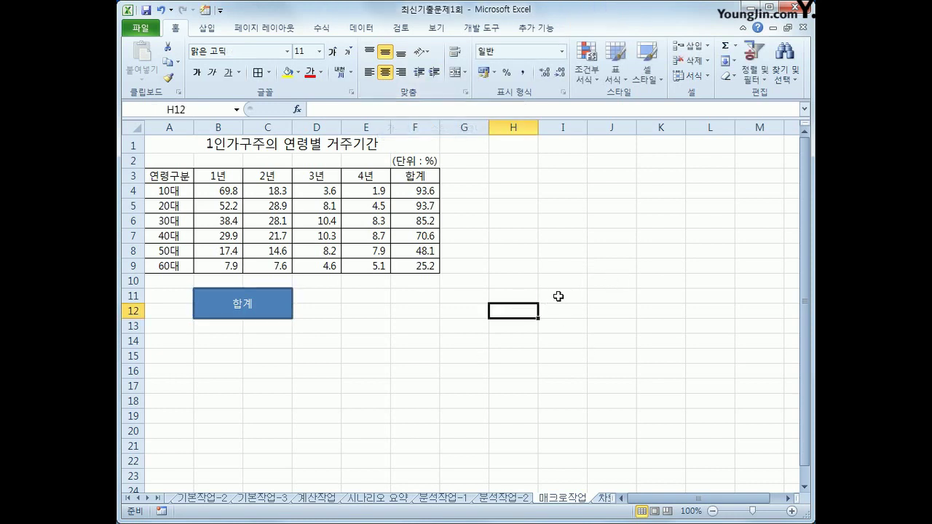
Start recording a macro named 서식, stored in the current workbook
left_click(477, 31)
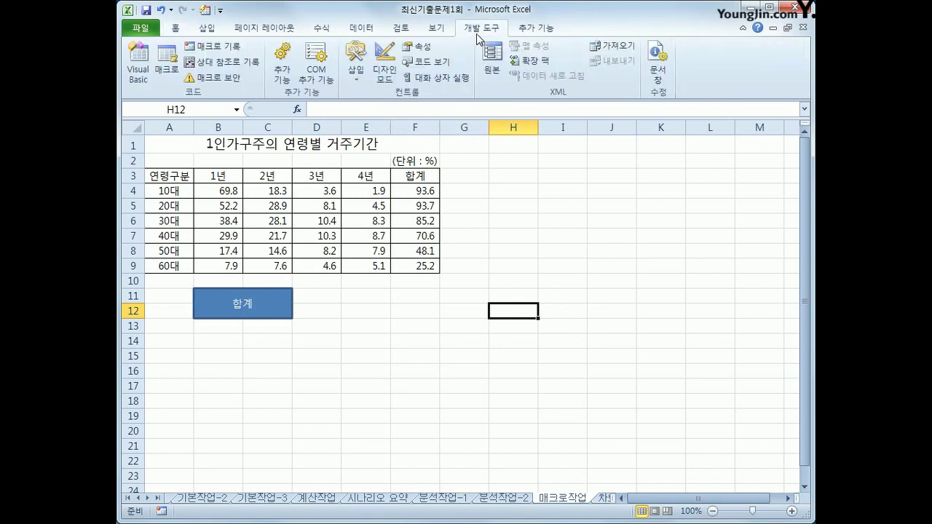
left_click(201, 48)
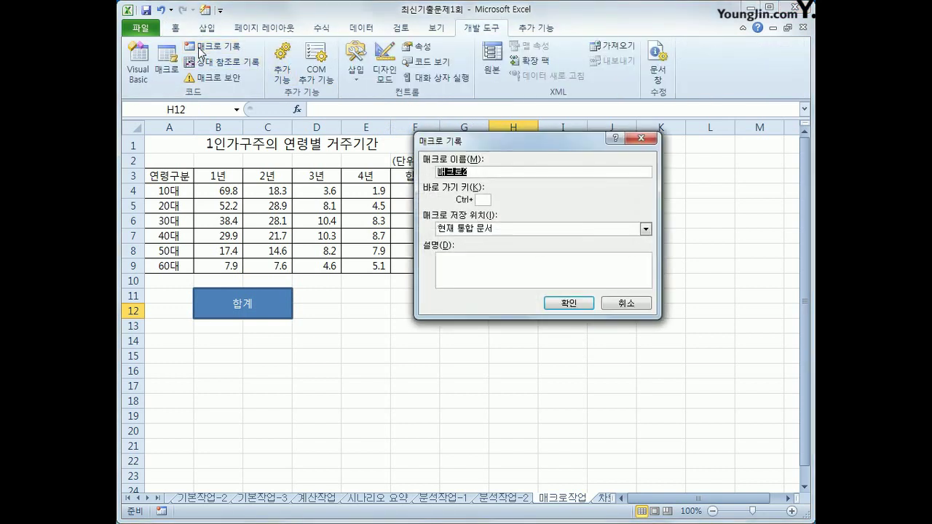
type("서식")
key("Return")
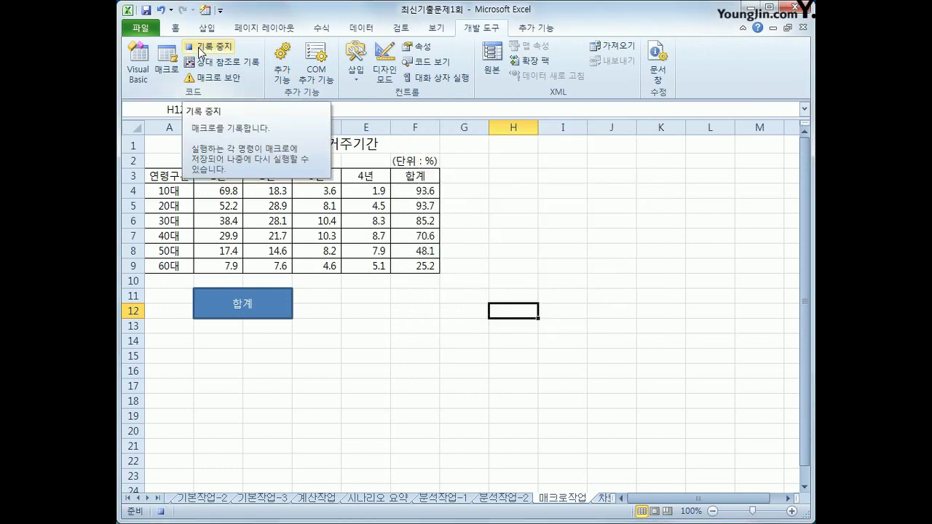
Fill the header cells A3:F3 with the standard purple color
left_click_drag(164, 176, 410, 175)
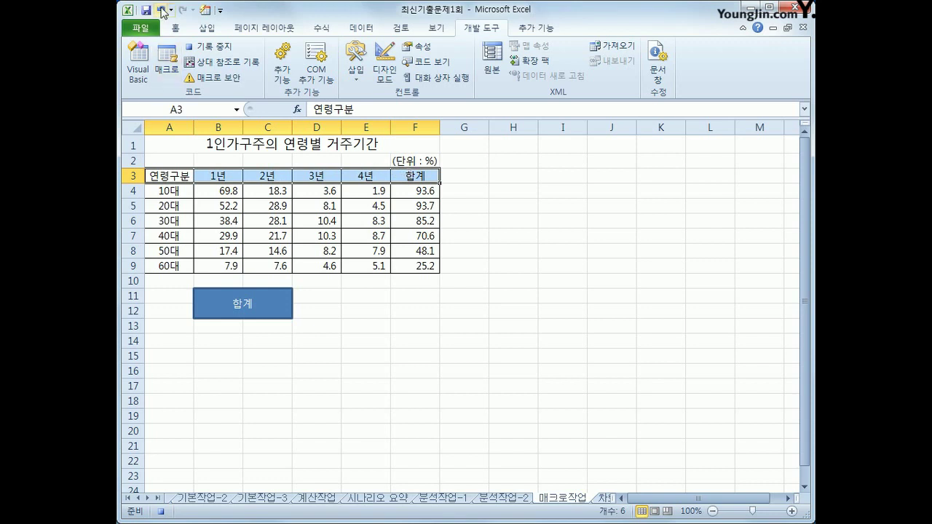
left_click(176, 29)
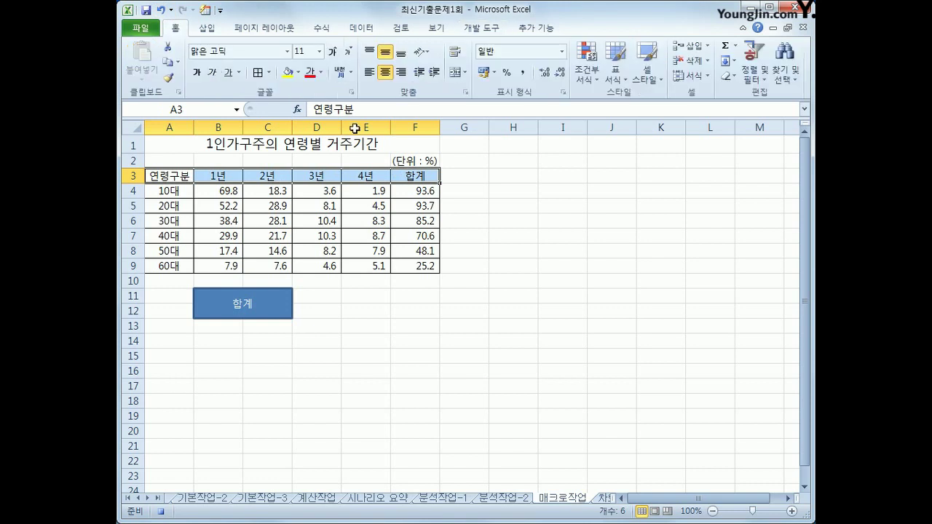
left_click(299, 73)
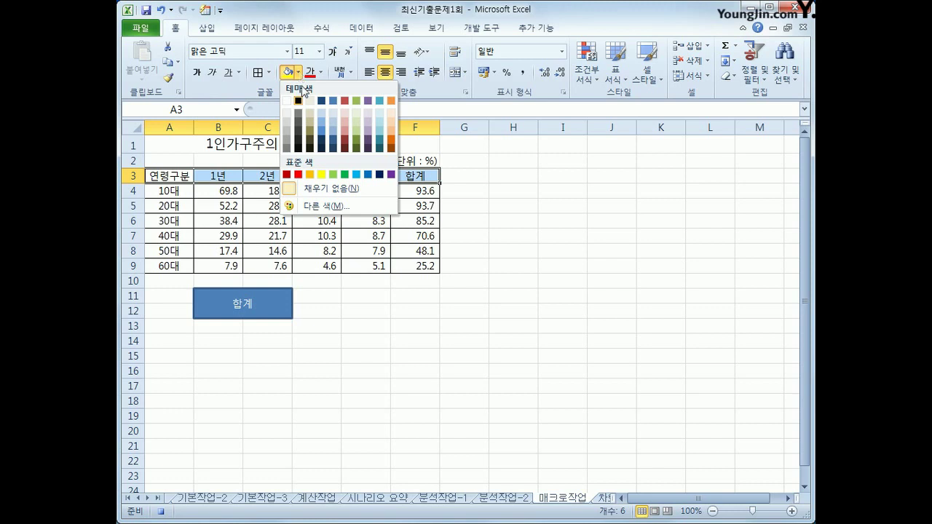
left_click(391, 175)
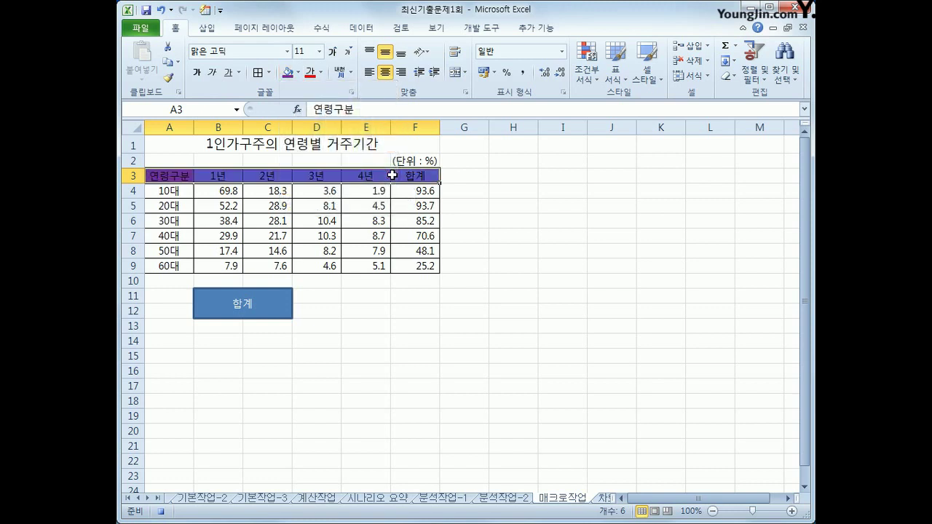
Set the font color of the header cells A3:F3 to standard yellow, and stop recording the macro
left_click(321, 72)
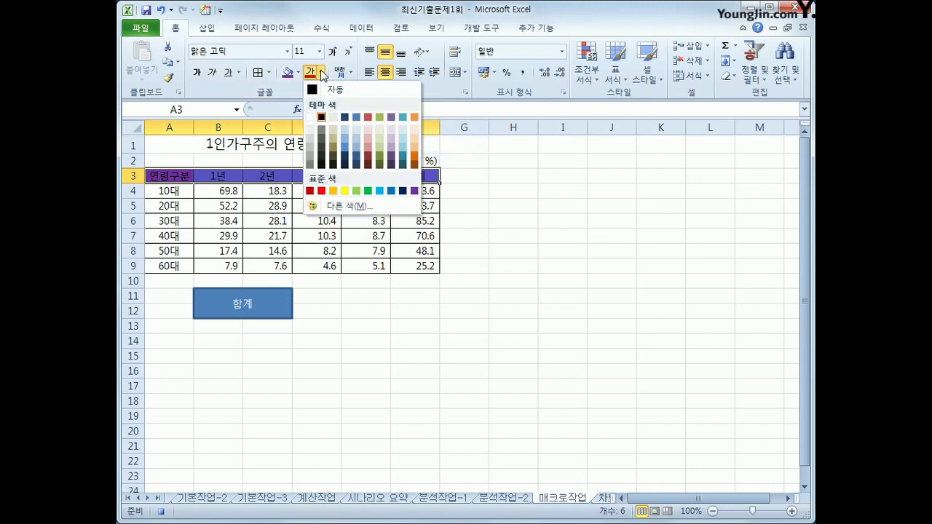
left_click(345, 191)
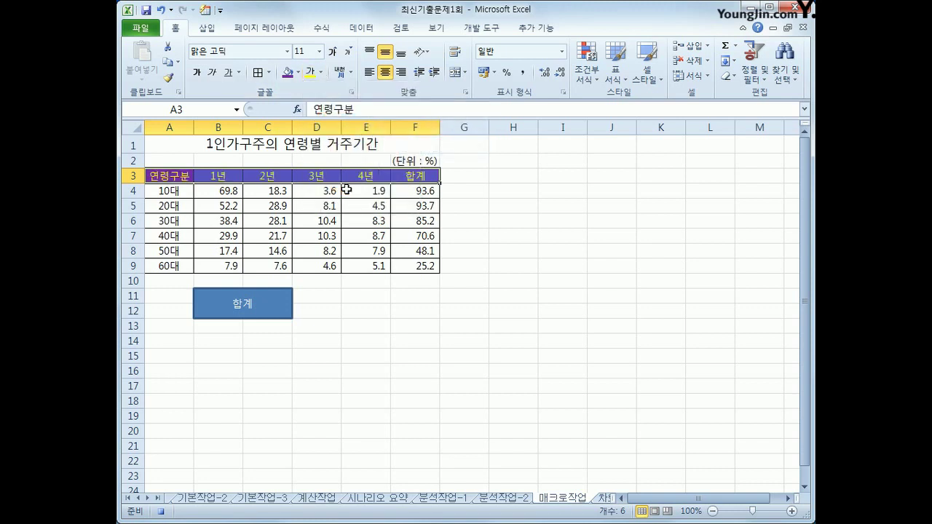
left_click(410, 177)
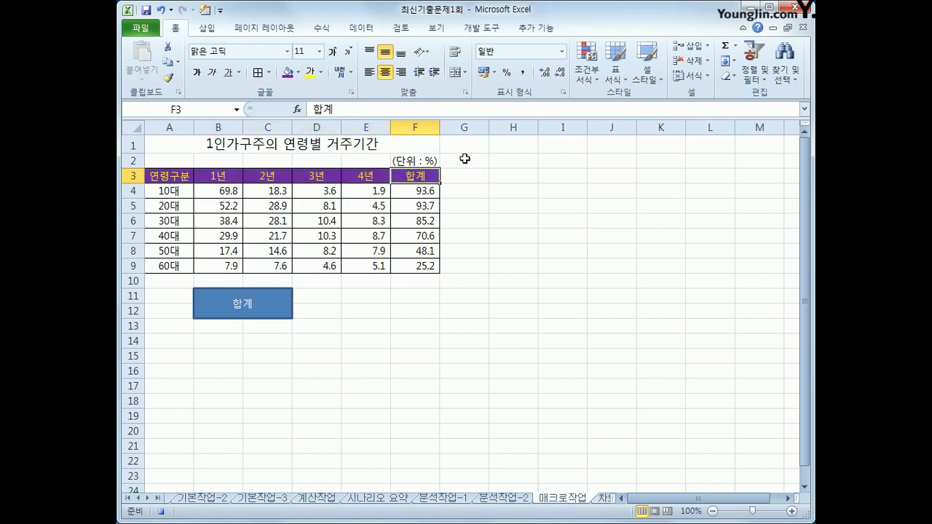
left_click(489, 33)
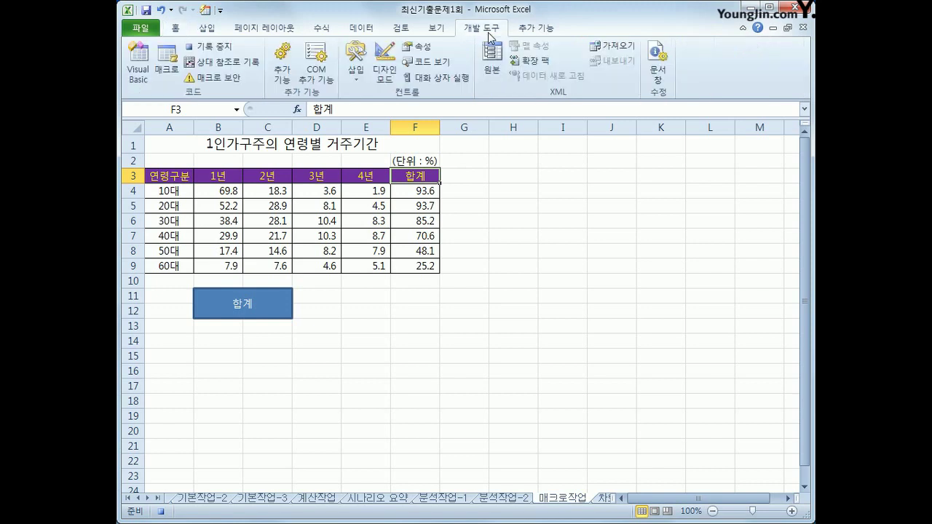
left_click(202, 47)
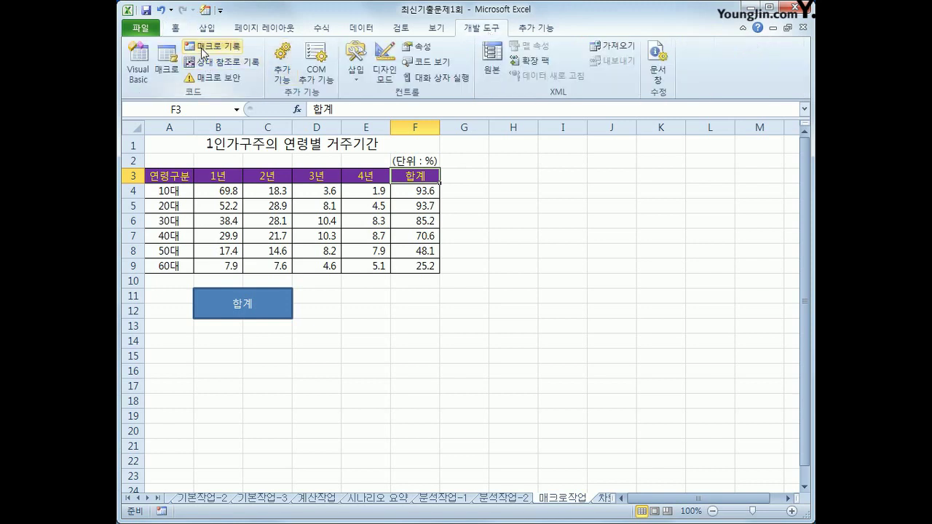
Draw a form-control button covering cells E11:F12 on the 매크로작업 sheet
left_click(466, 369)
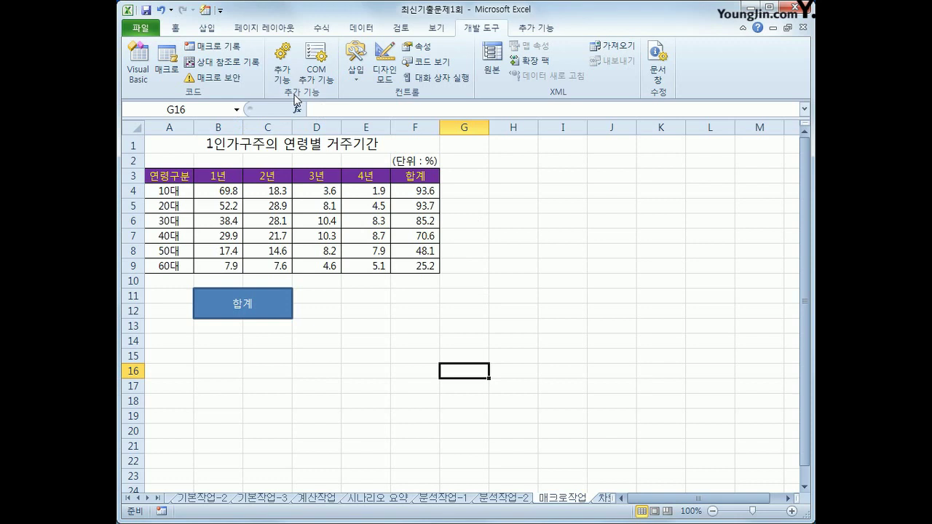
left_click(358, 73)
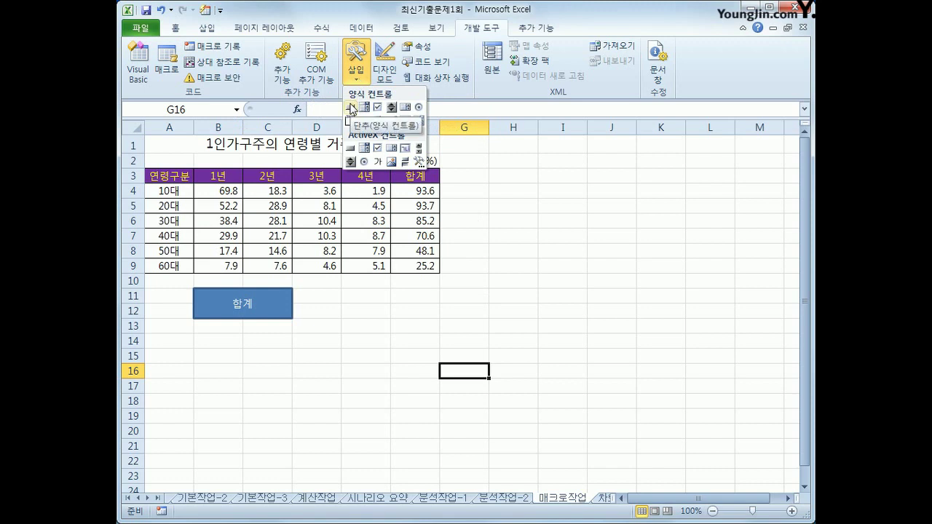
left_click(352, 109)
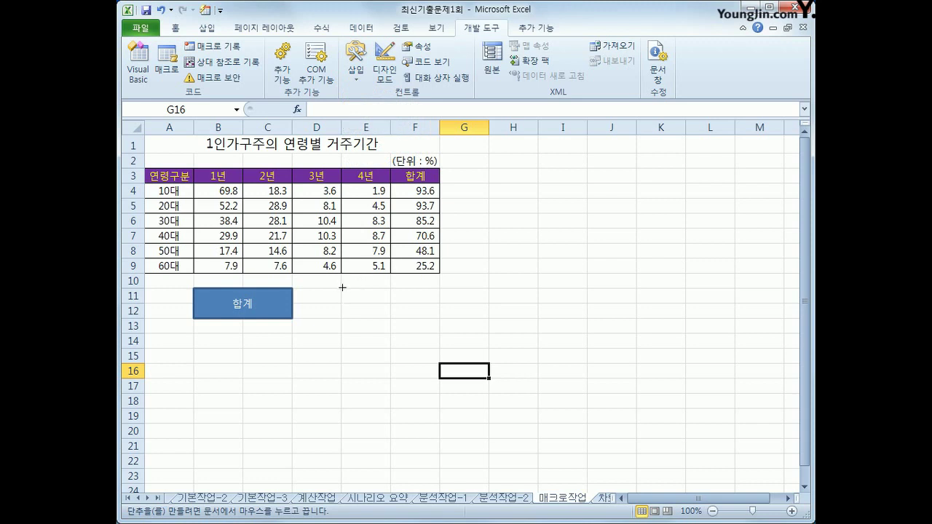
left_click_drag(341, 288, 439, 321)
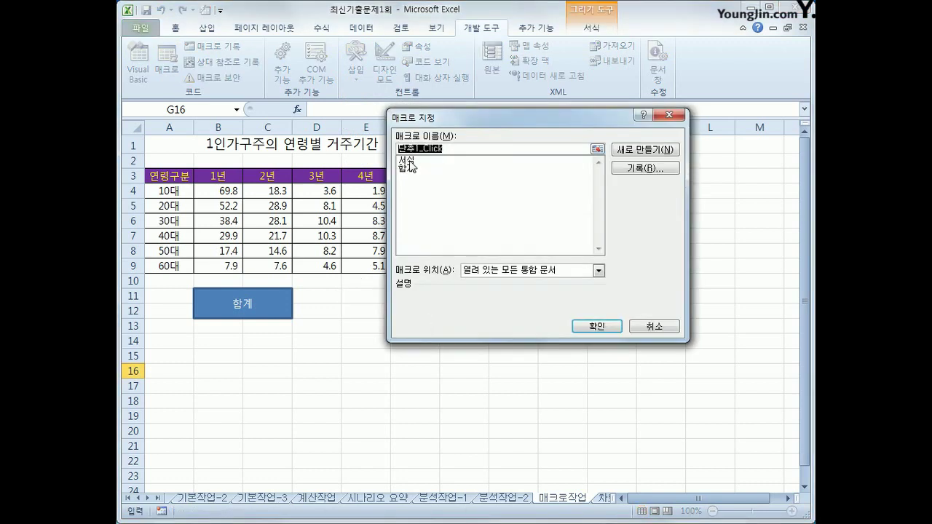
Assign the 서식 macro to the new button, label it 서식, and deselect it
left_click(410, 161)
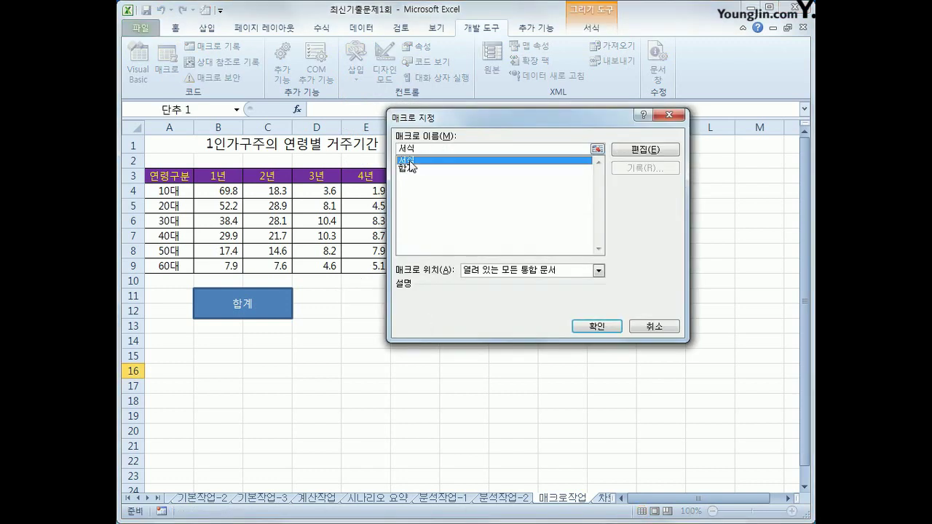
left_click(586, 324)
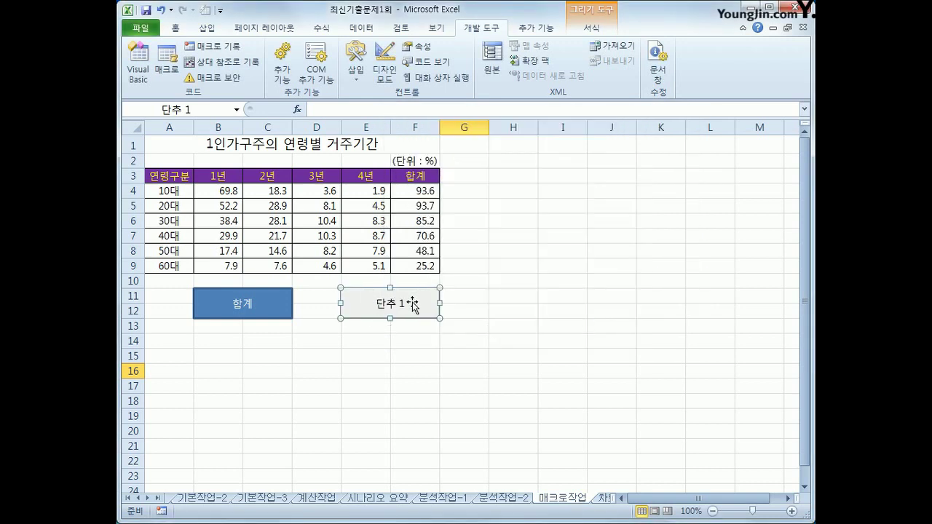
type("서식")
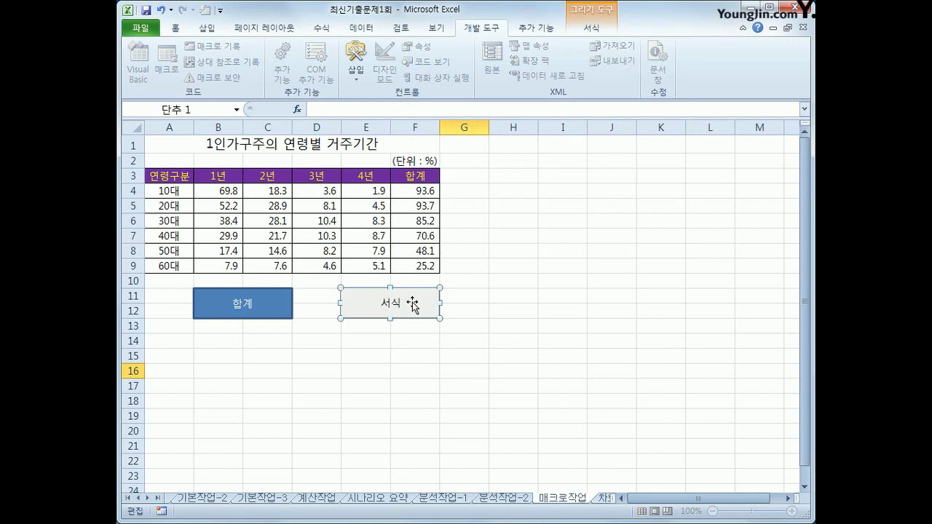
left_click(550, 432)
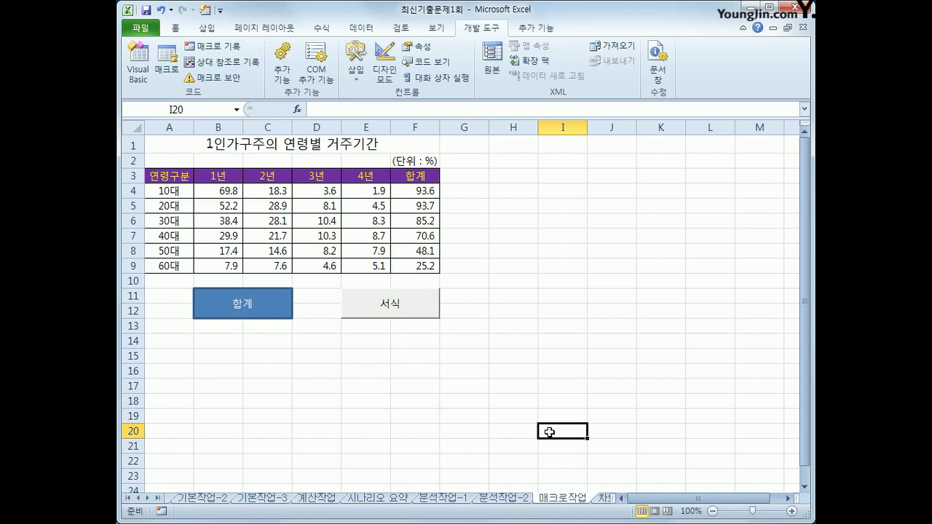
On the 차트작업 sheet, select the 기말고사 header and 컴퓨터 students' scores in F3:F5, F7:F8 and F10
left_click(603, 500)
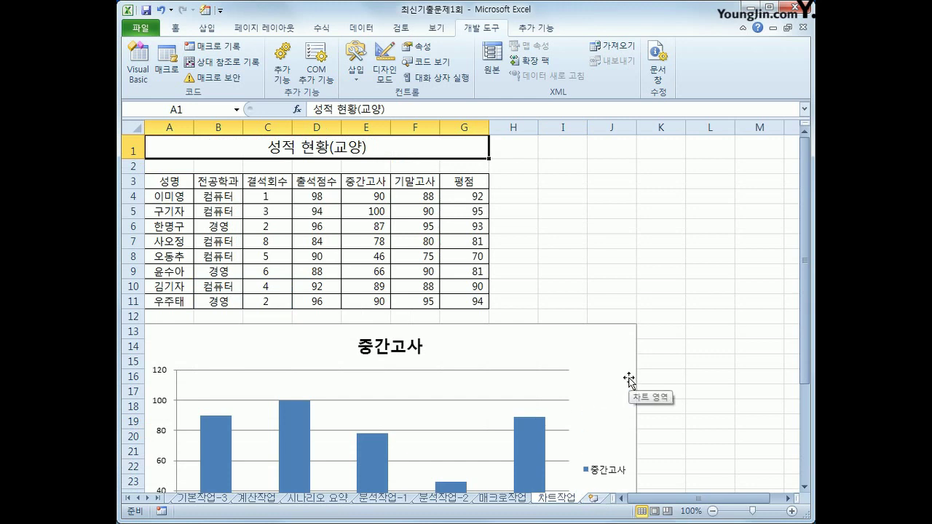
scroll(634, 379, "down", 2)
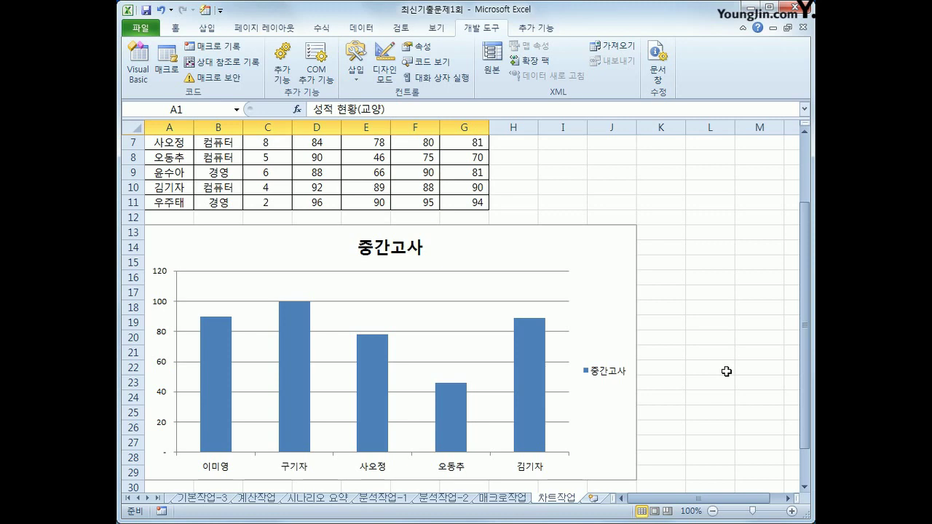
scroll(726, 371, "up", 2)
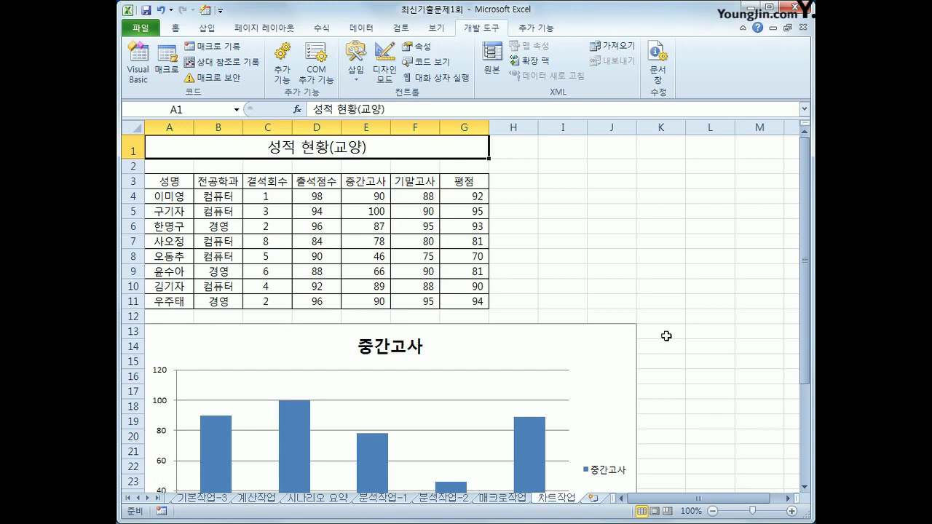
scroll(666, 335, "down", 3)
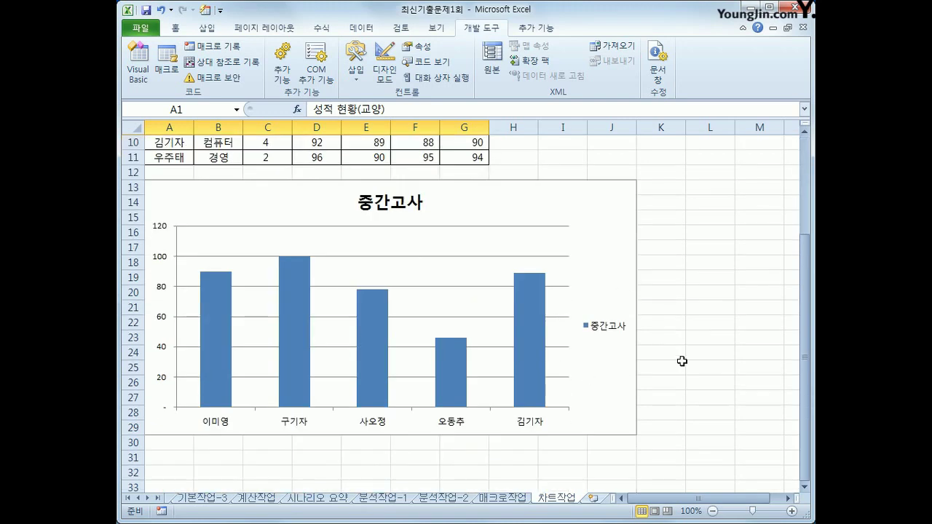
scroll(682, 361, "up", 1)
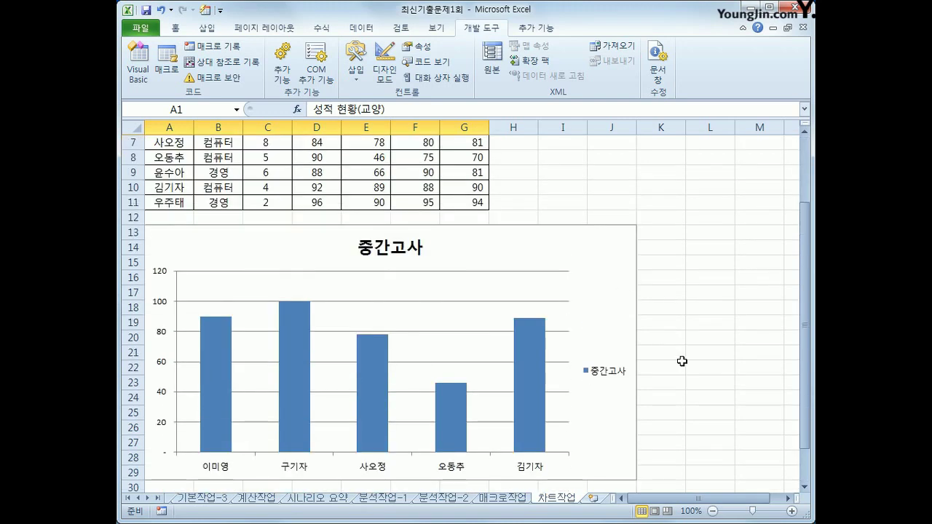
scroll(681, 361, "up", 2)
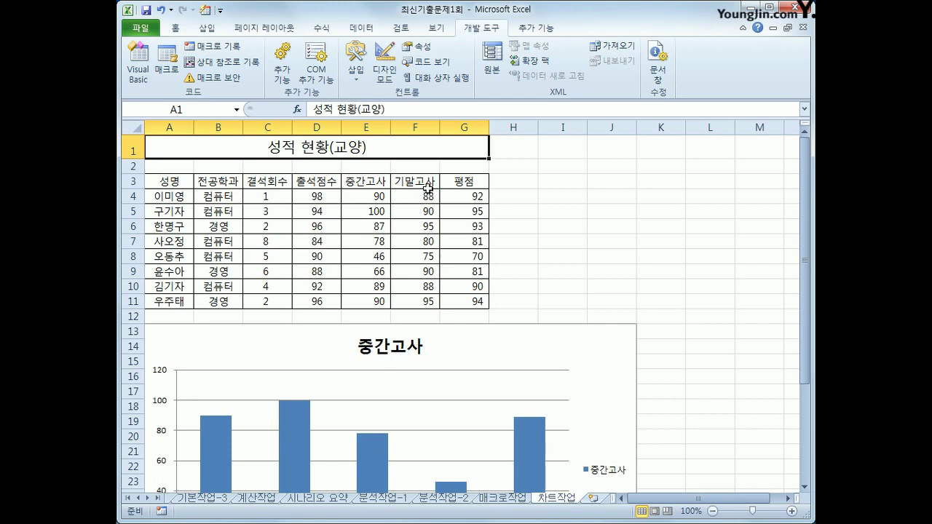
left_click_drag(427, 186, 432, 214)
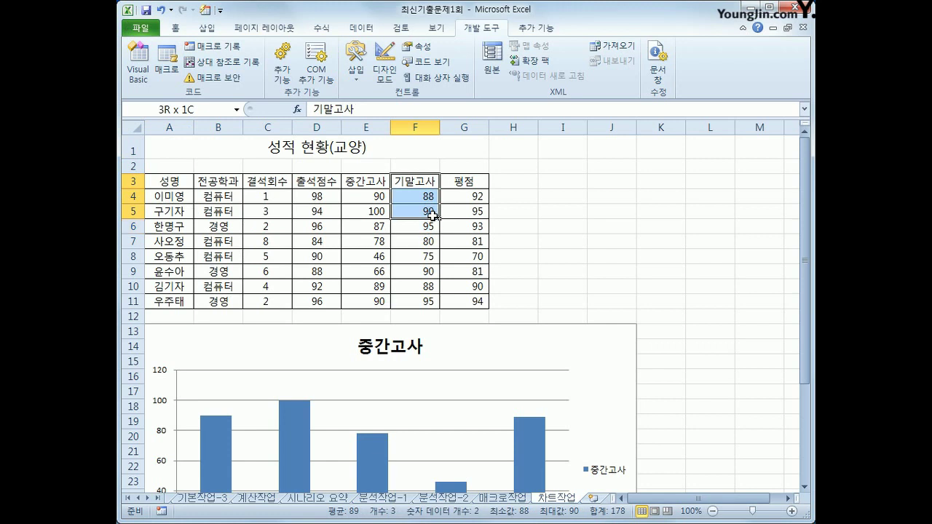
left_click_drag(432, 213, 431, 213)
left_click_drag(431, 240, 429, 255, "ctrl")
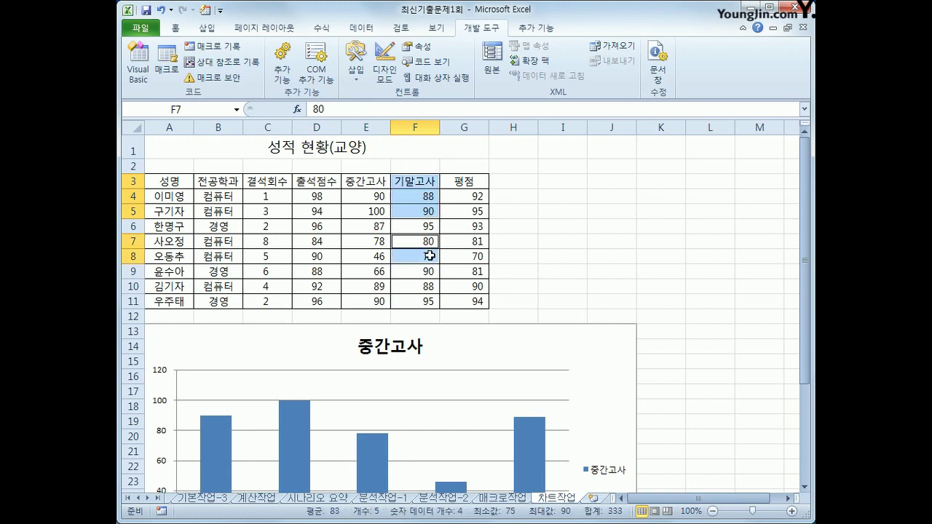
left_click(427, 290, "ctrl")
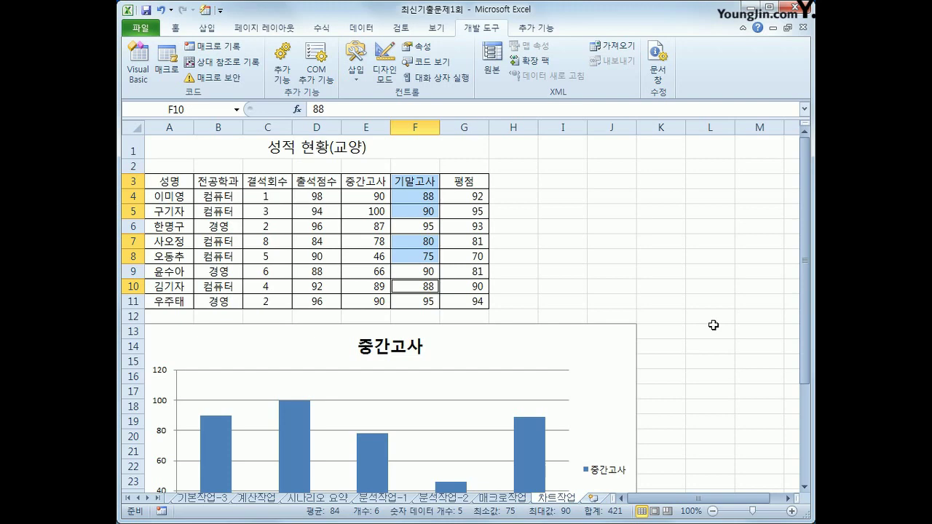
Copy the selected 기말고사 cells and paste them into the column chart as a second data series
scroll(672, 389, "down", 2)
scroll(673, 390, "up", 2)
scroll(673, 391, "down", 2)
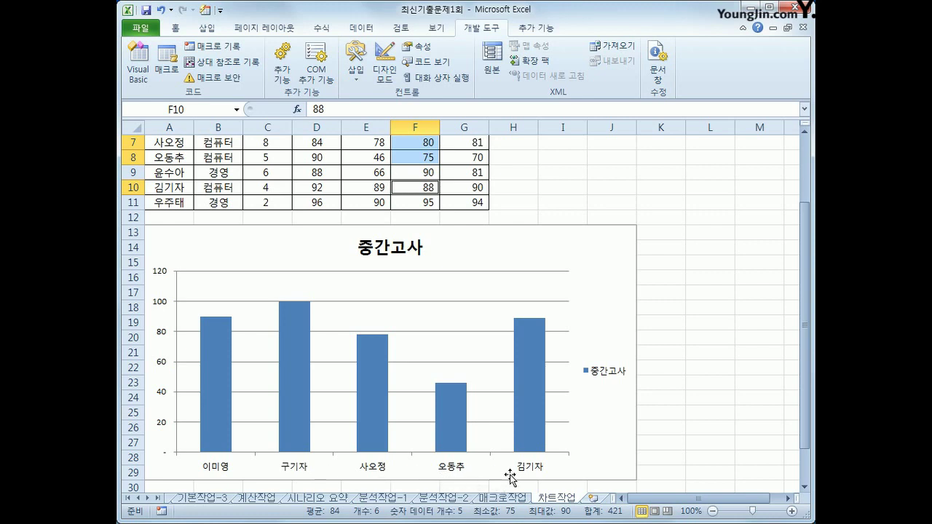
scroll(605, 468, "up", 1)
scroll(606, 468, "up", 1)
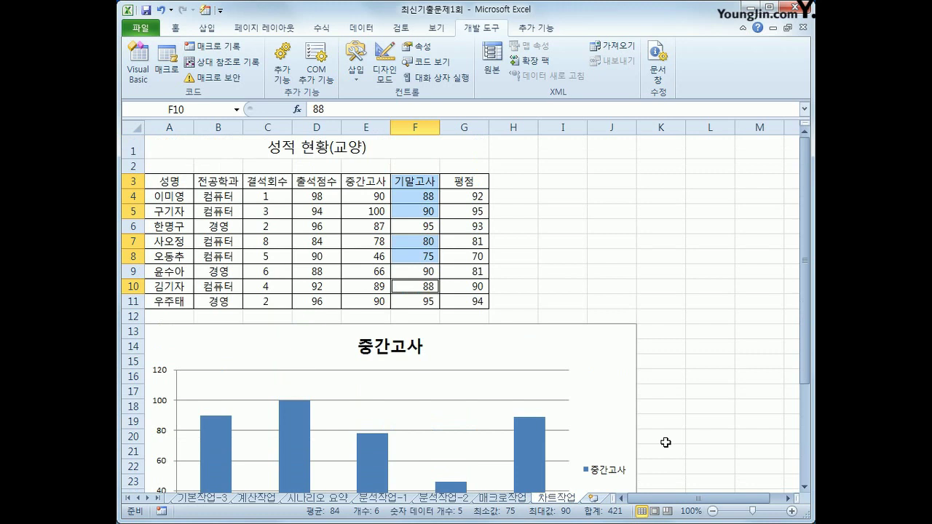
key("ctrl+c")
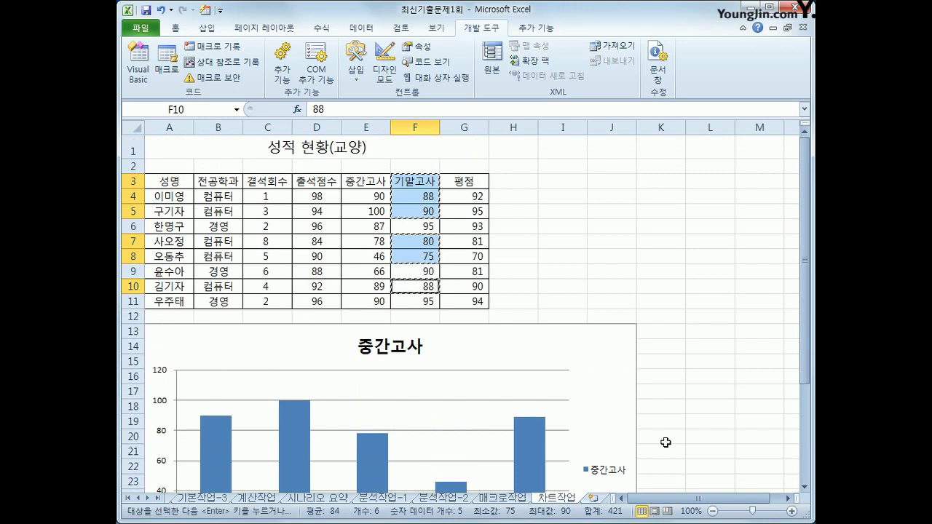
left_click(588, 348)
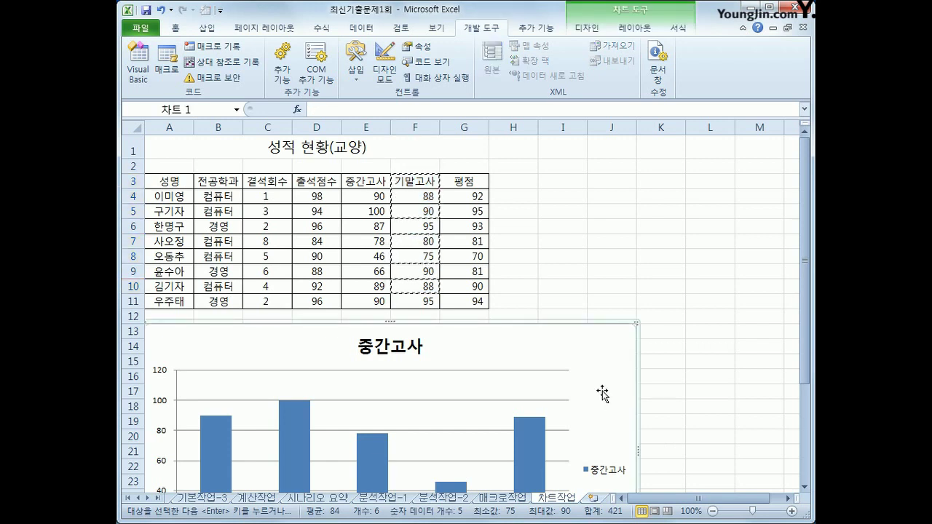
key("ctrl+v")
scroll(664, 387, "down", 2)
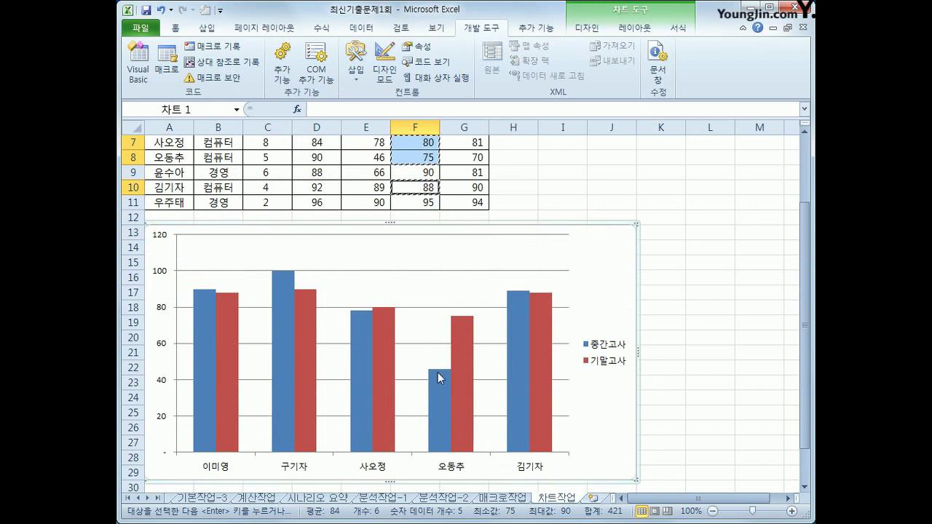
Add a chart title above the plot area and select its placeholder text
mouse_move(438, 376)
left_click(632, 30)
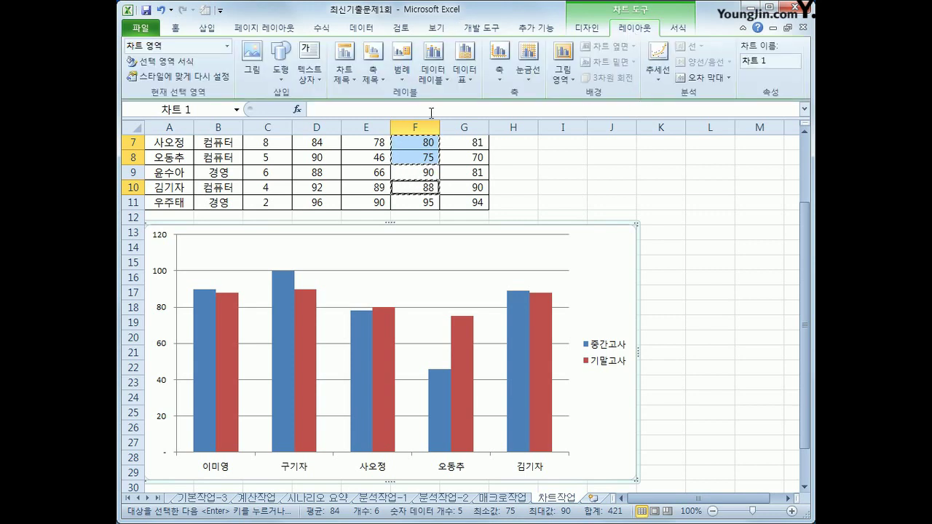
left_click(344, 69)
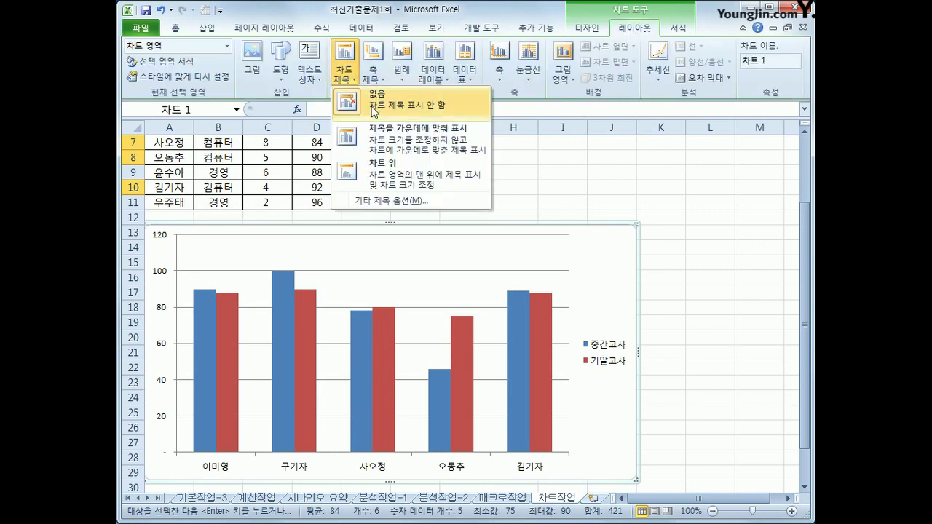
left_click(386, 181)
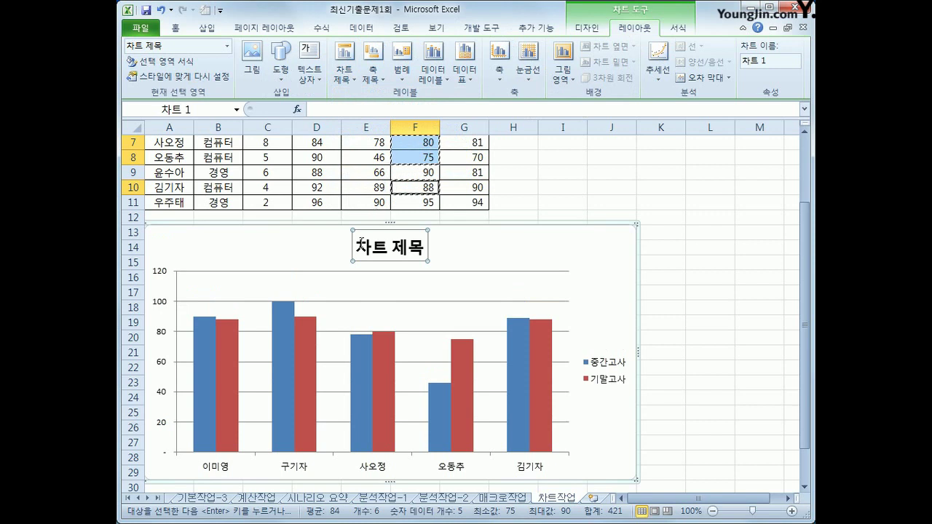
left_click_drag(356, 245, 421, 252)
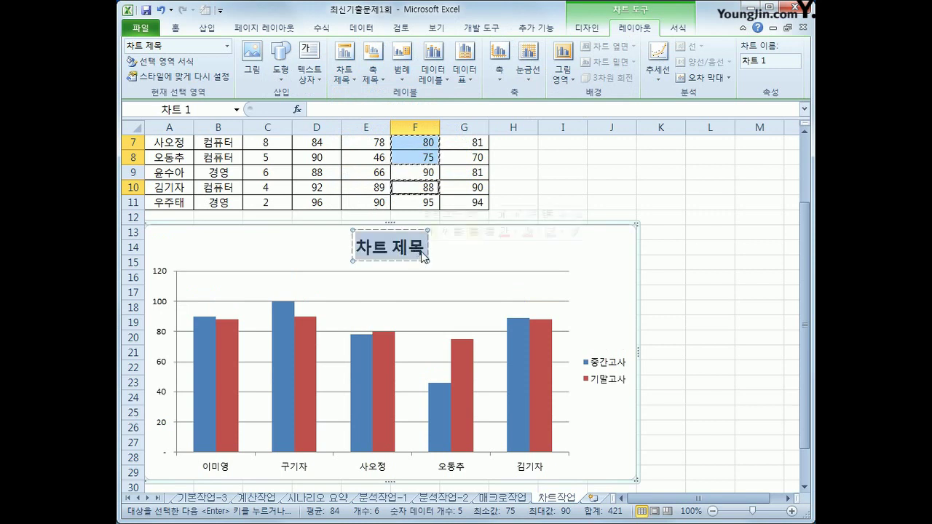
type("컴")
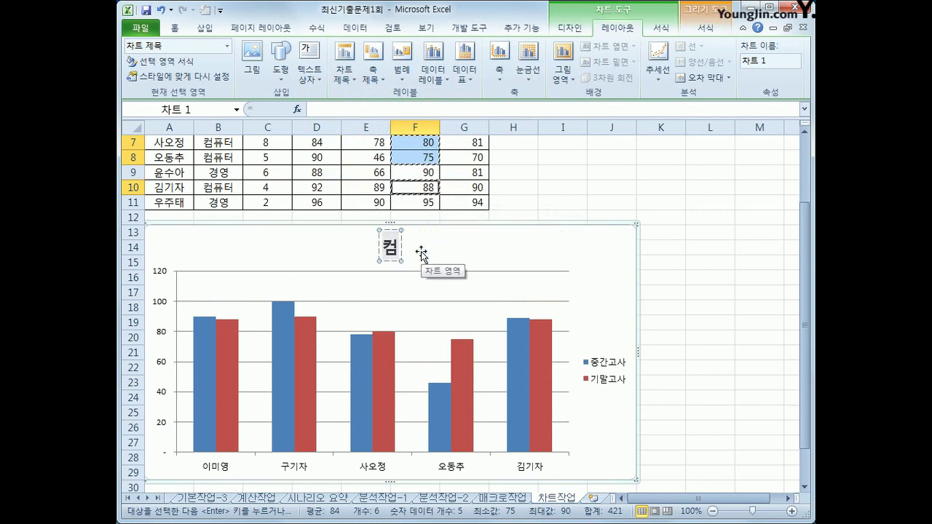
type("퓨터")
key("Escape")
type("전ㄱ")
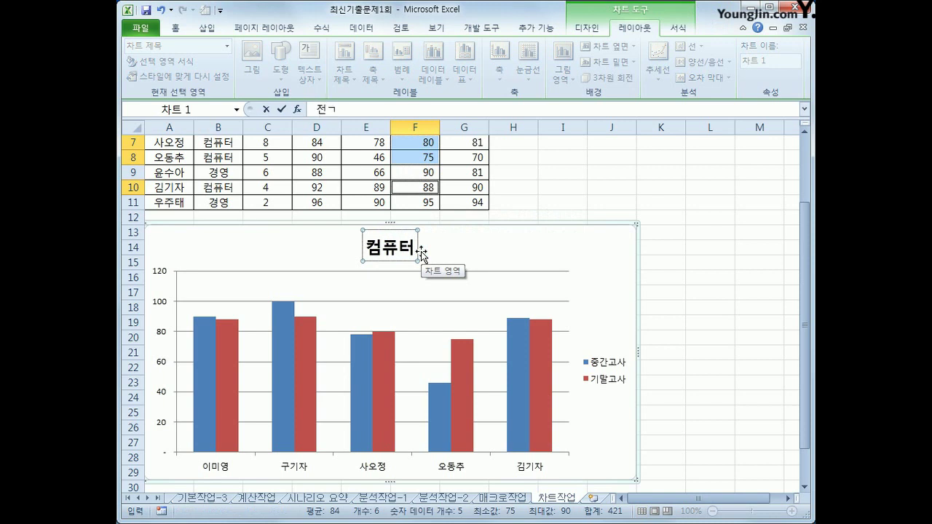
key("Return")
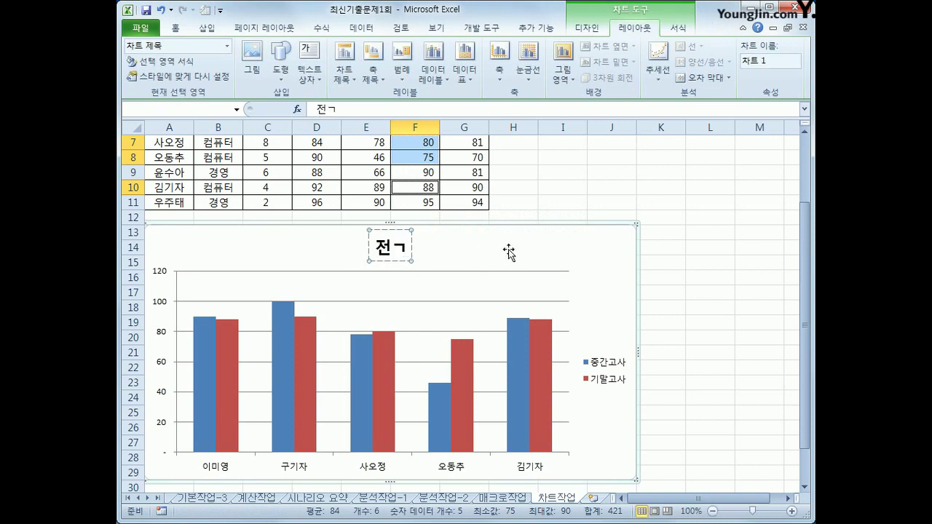
key("BackSpace")
key("BackSpace")
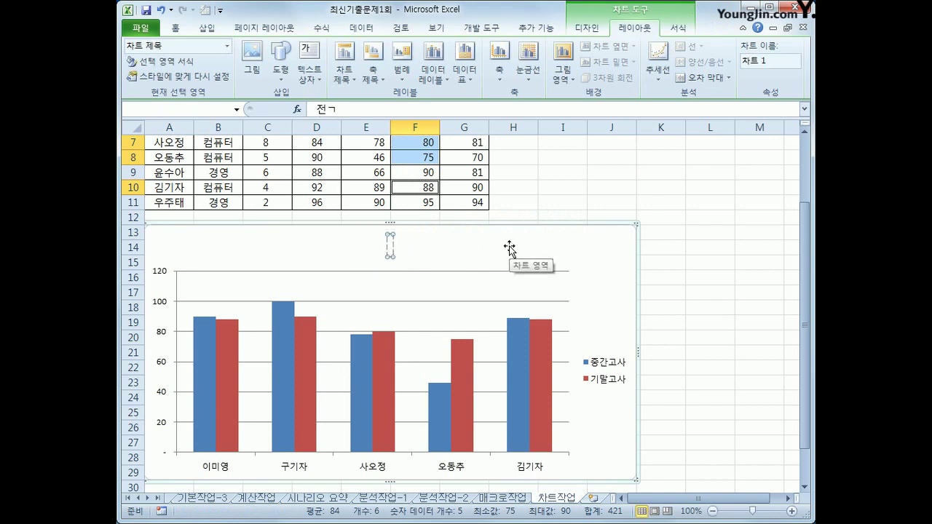
Enter 컴퓨터 전공의 성적현황 as the chart title and finish editing it
type("컴퓨")
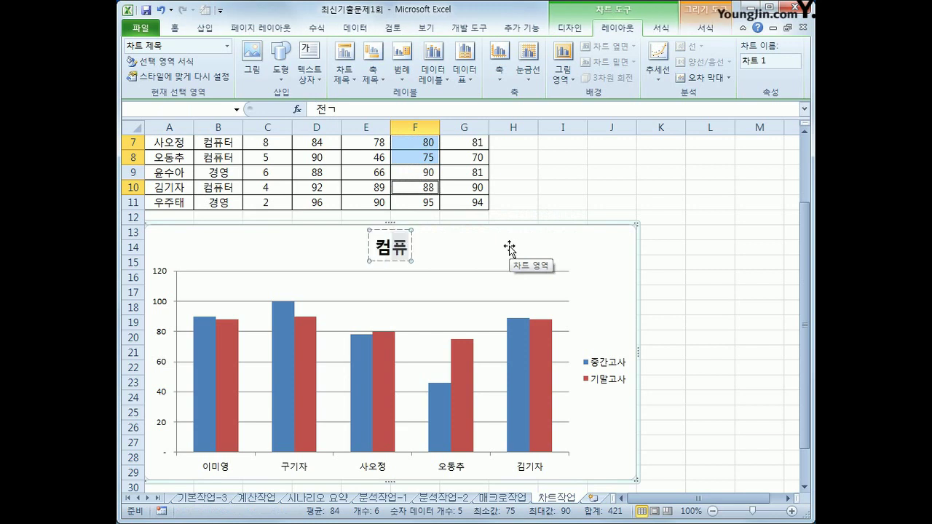
type("터 전공")
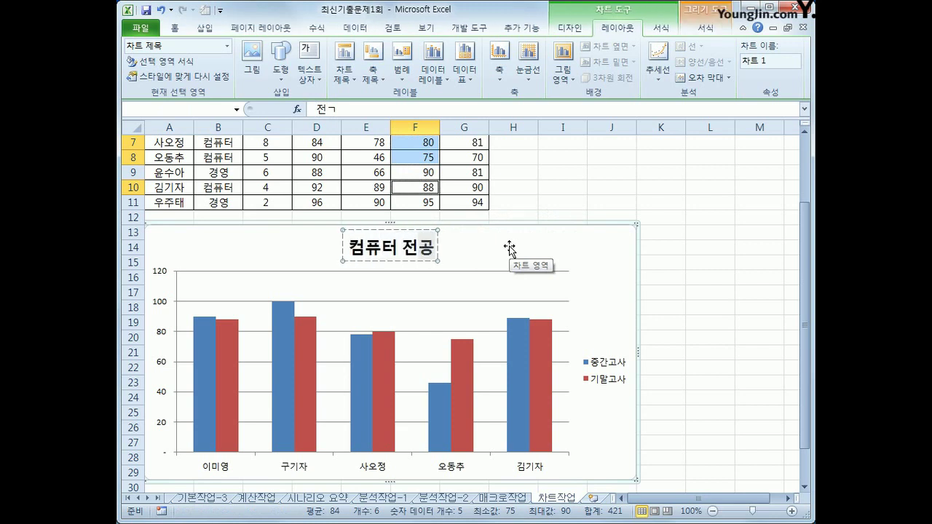
type("의 성적현황")
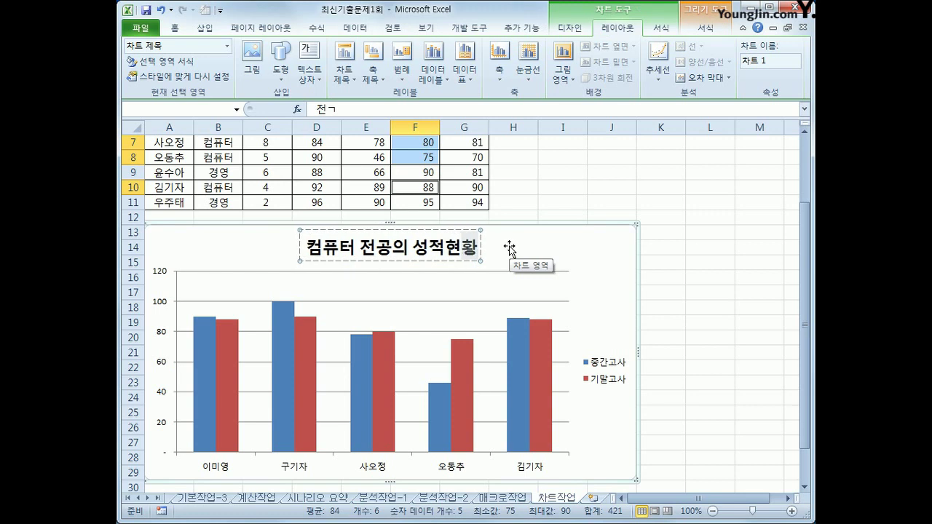
key("Return")
key("BackSpace")
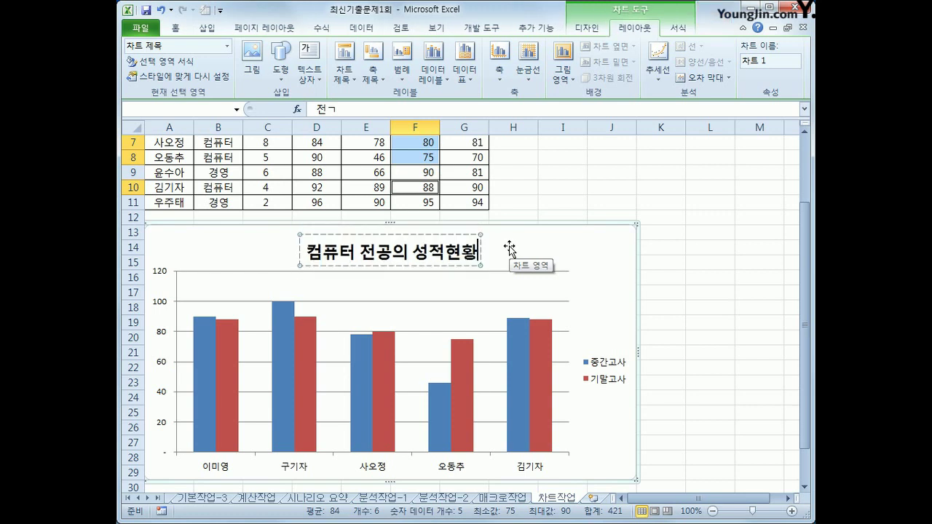
key("Escape")
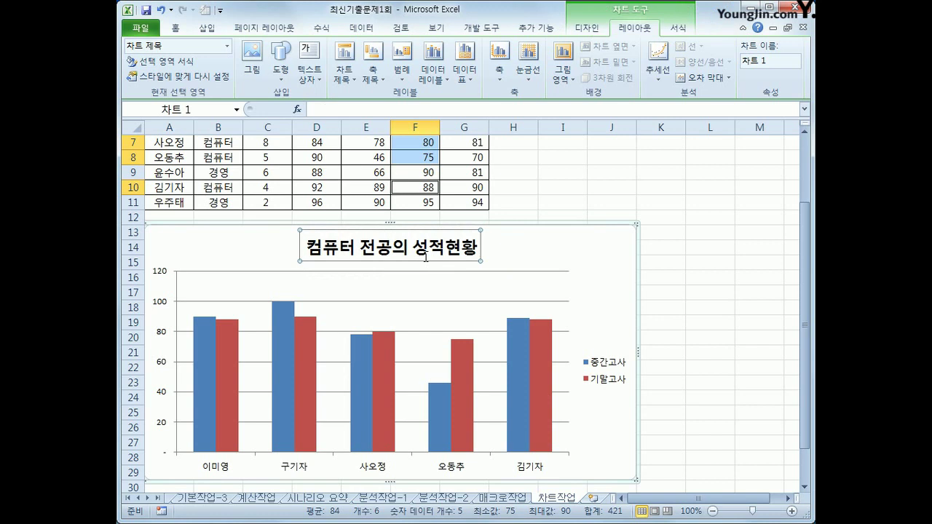
Set the chart title's font to 굴림체
right_click(426, 257)
left_click(465, 219)
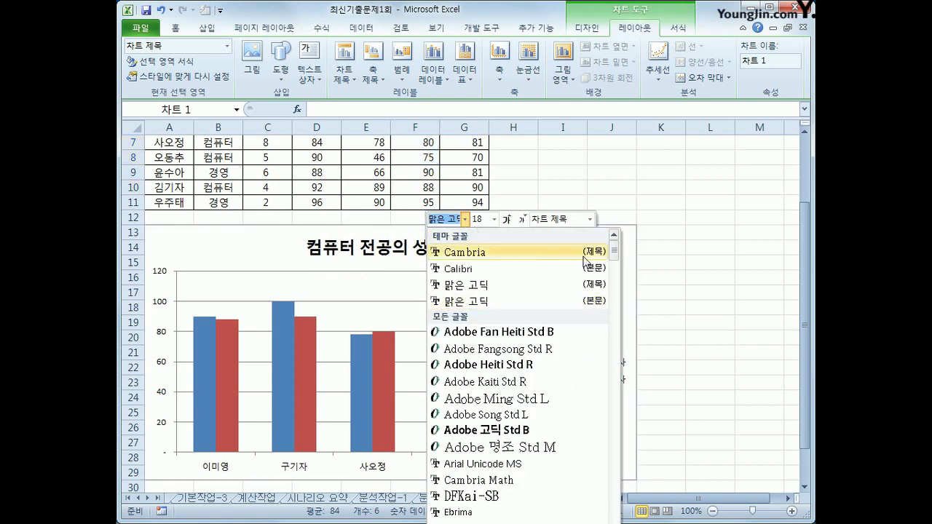
left_click_drag(614, 253, 610, 335)
left_click(495, 479)
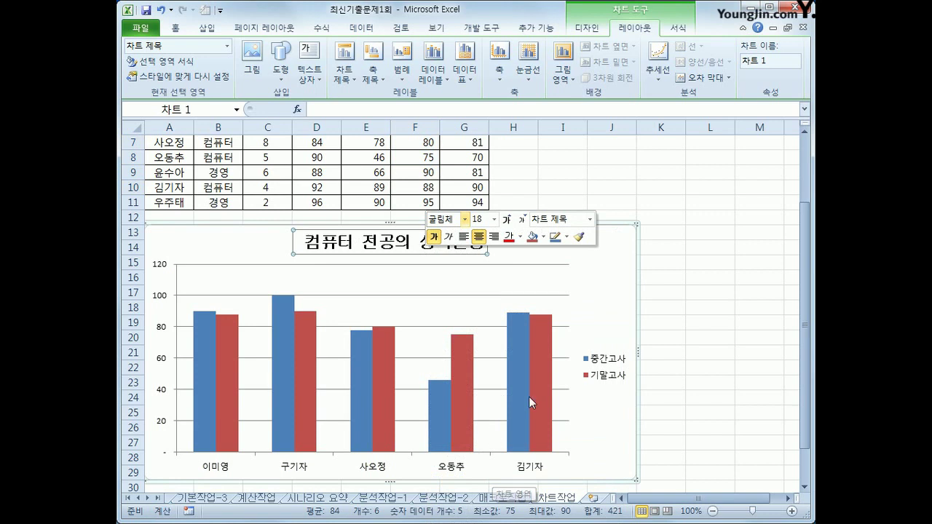
Give the chart title the standard purple font color and a standard yellow fill
left_click(520, 237)
left_click(613, 356)
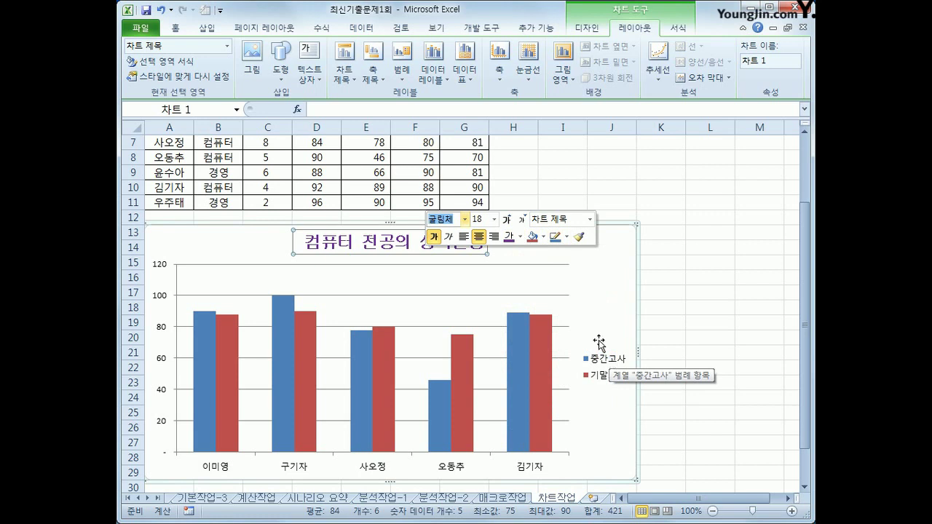
left_click(543, 237)
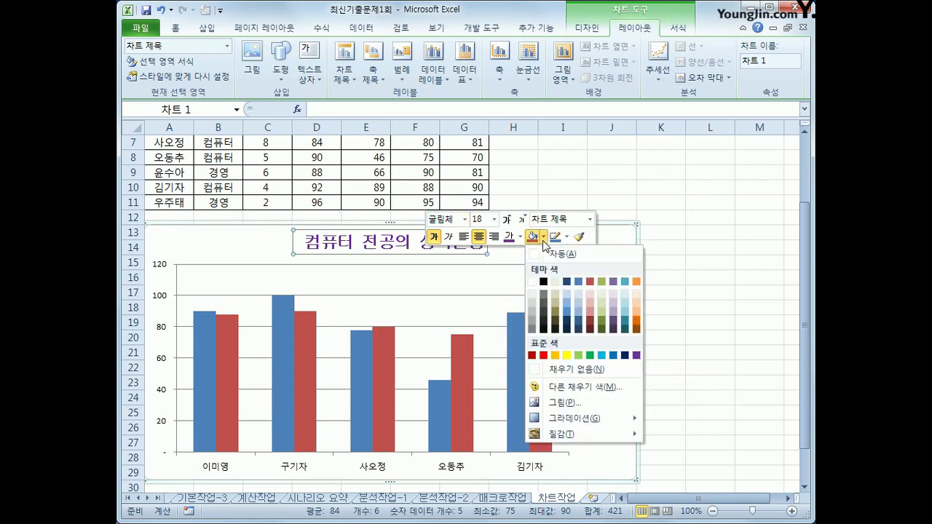
left_click(568, 356)
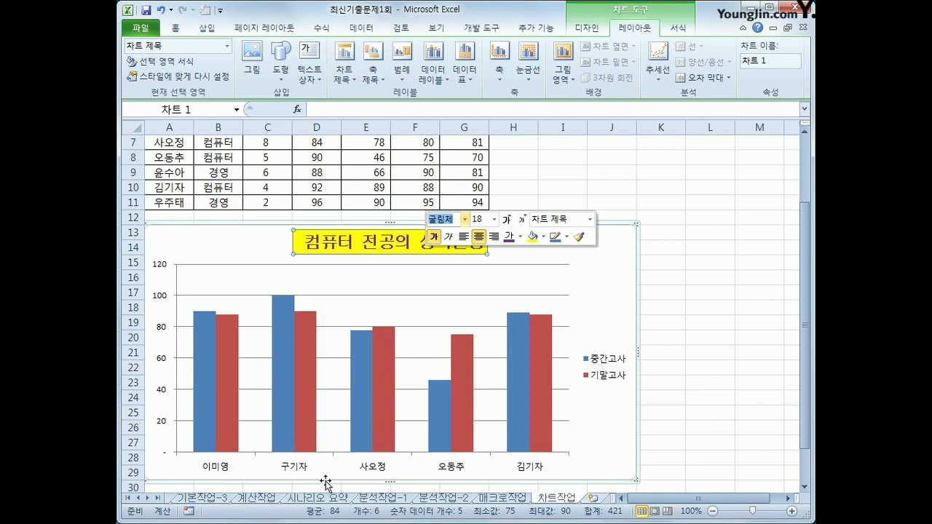
Select the 중간고사 data series in the column chart
left_click(287, 368)
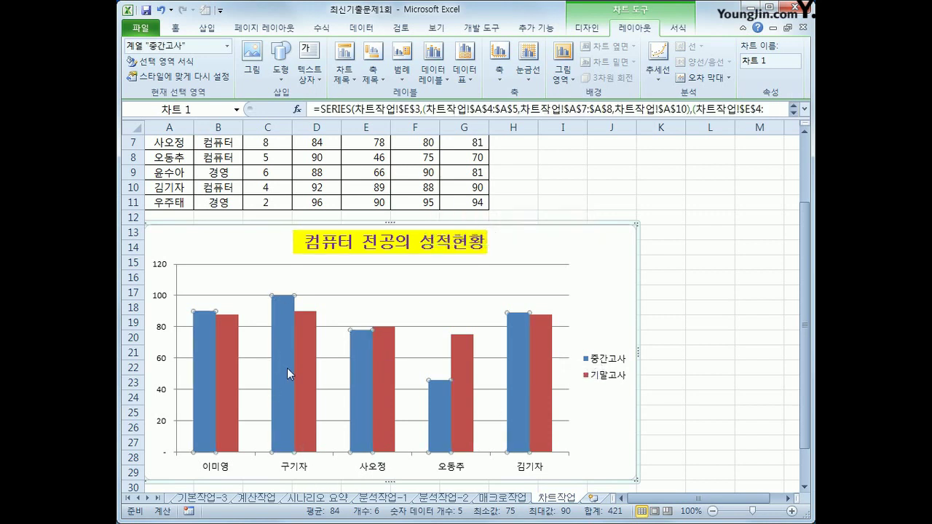